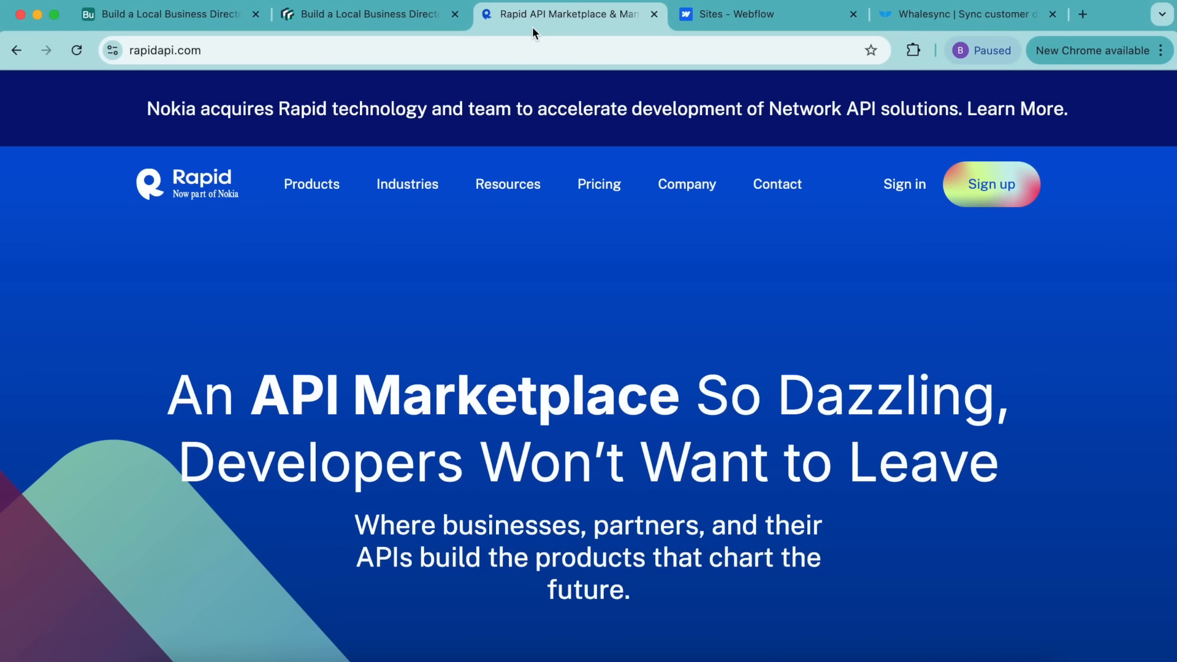
Step: Switch back to the Airtable directory base showing the five-city Cities table
click(207, 16)
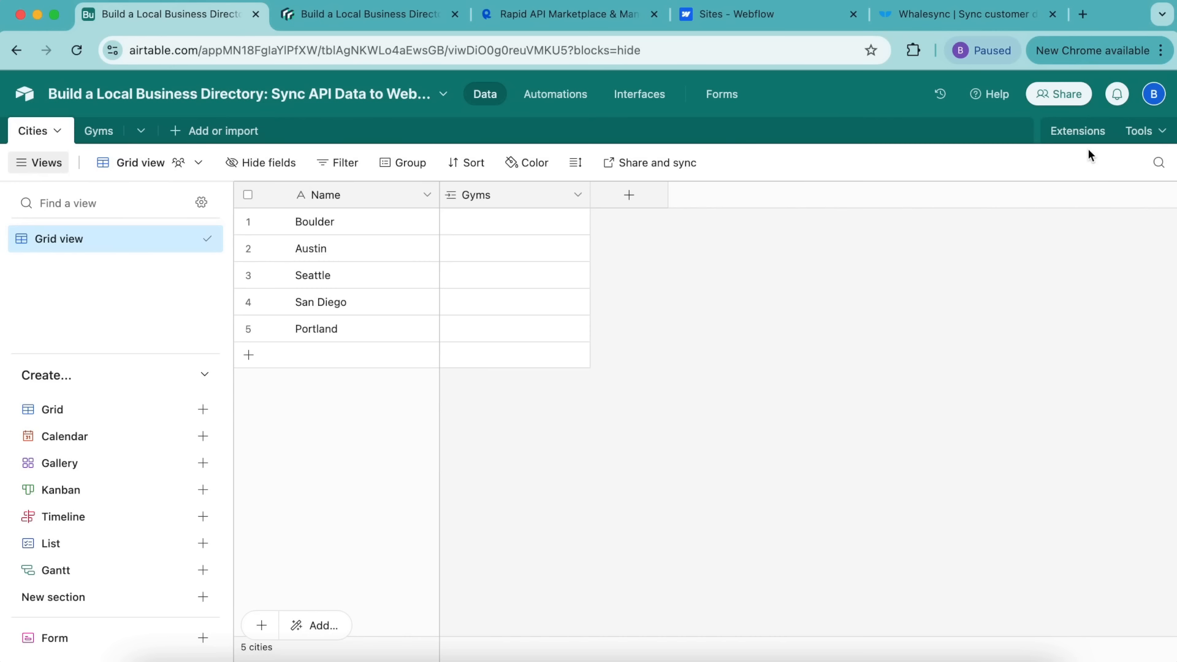
Step: Check the ClimbNearby site in Webflow, glance at Whalesync, then enter the RapidAPI marketplace hub
click(785, 17)
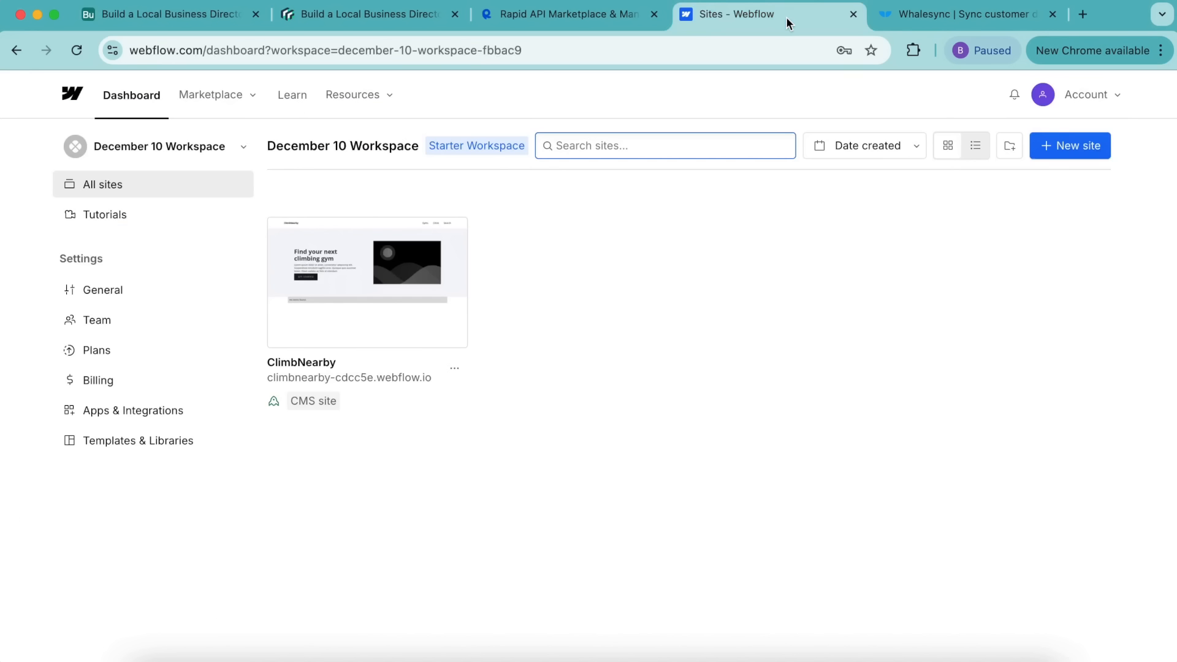
key(ctrl+Tab)
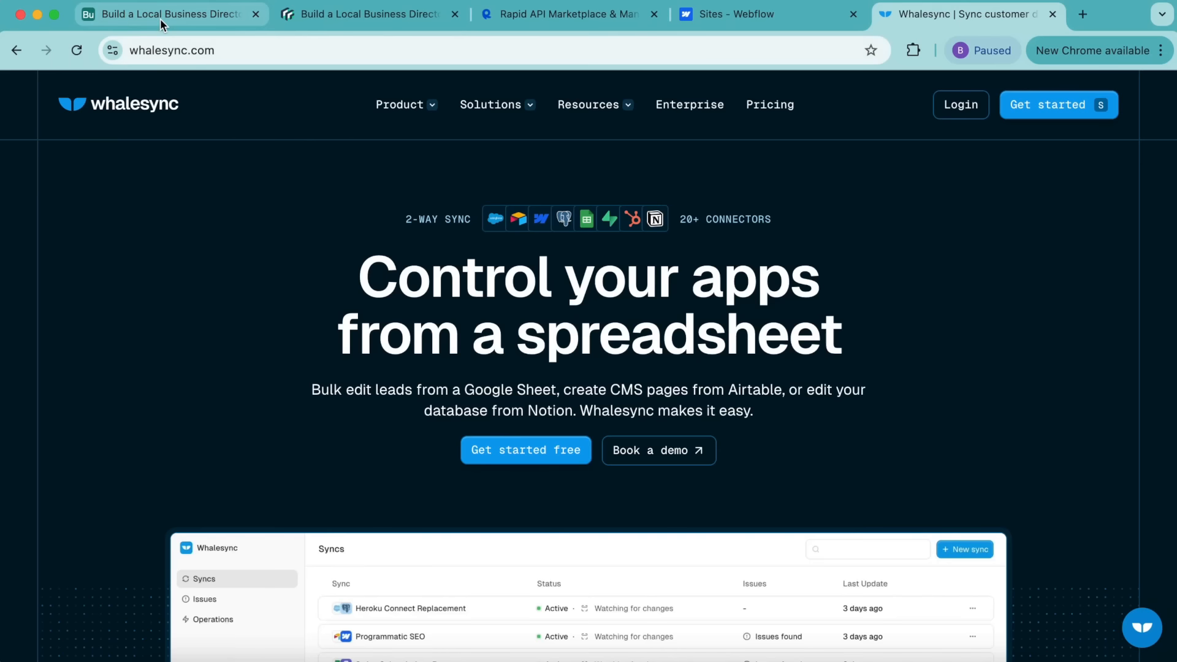
key(super+3)
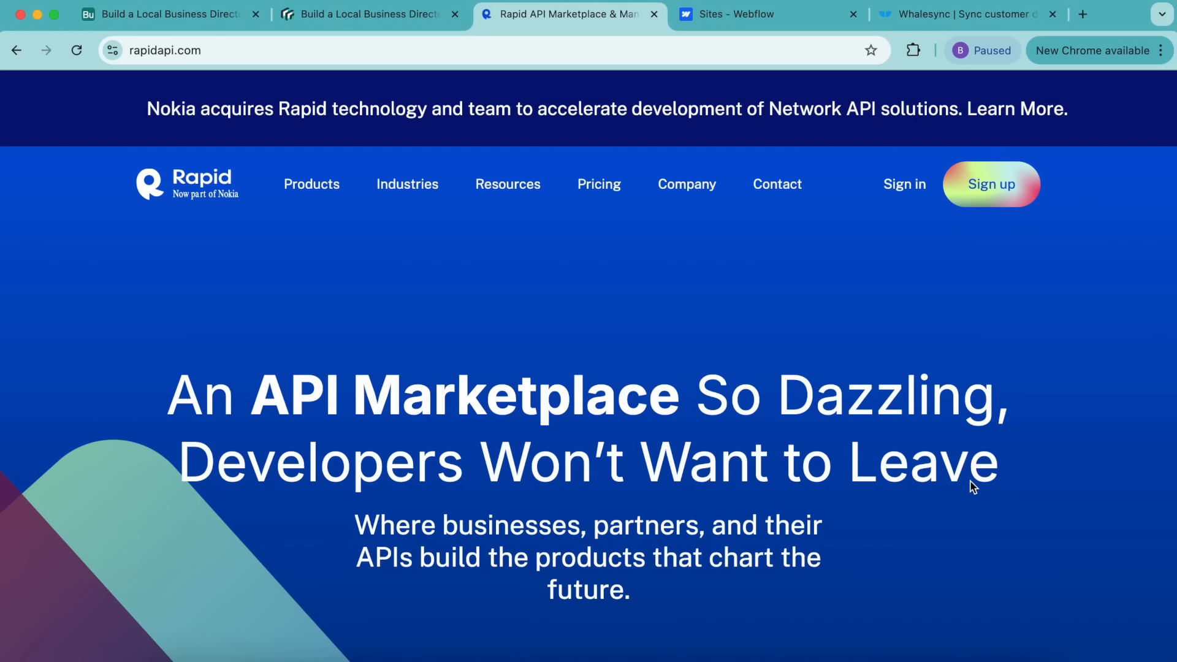
click(980, 201)
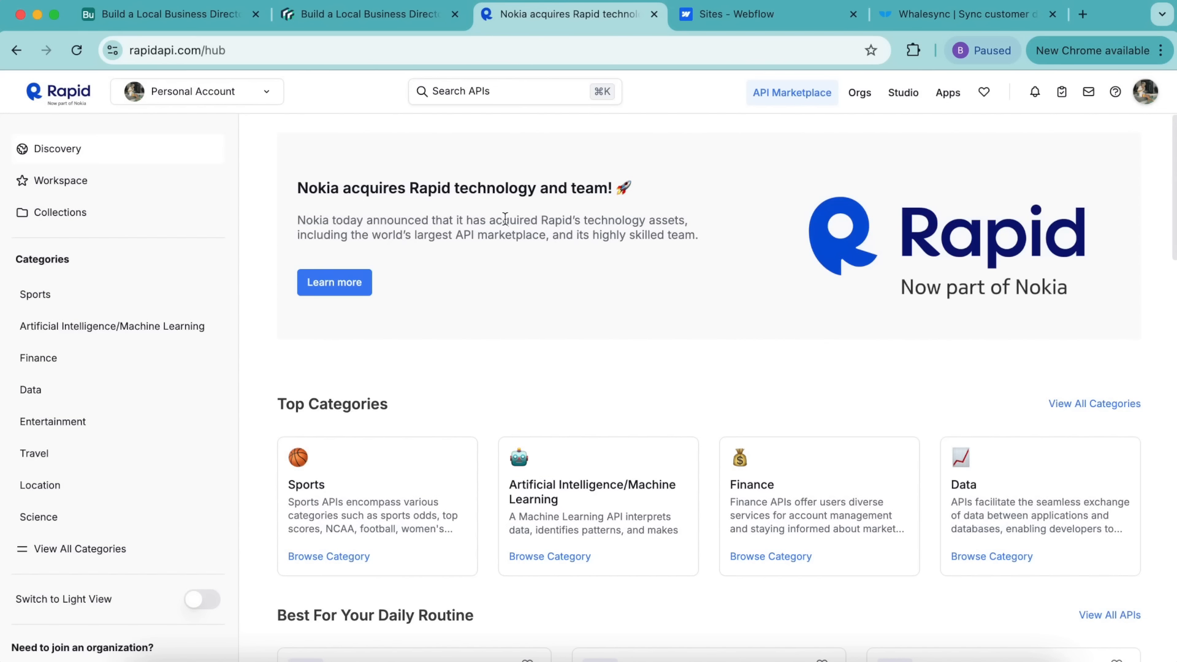
Step: Subscribe to the Local Business Data API's free Basic plan, then return to the Airtable base
click(318, 23)
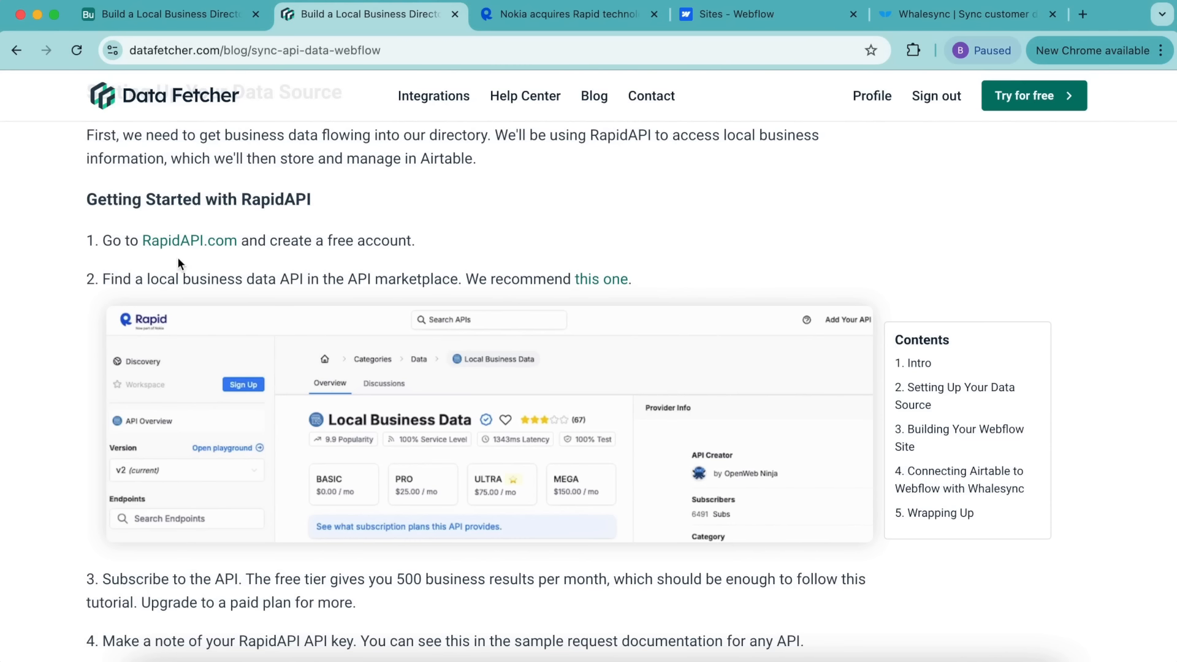
click(587, 280)
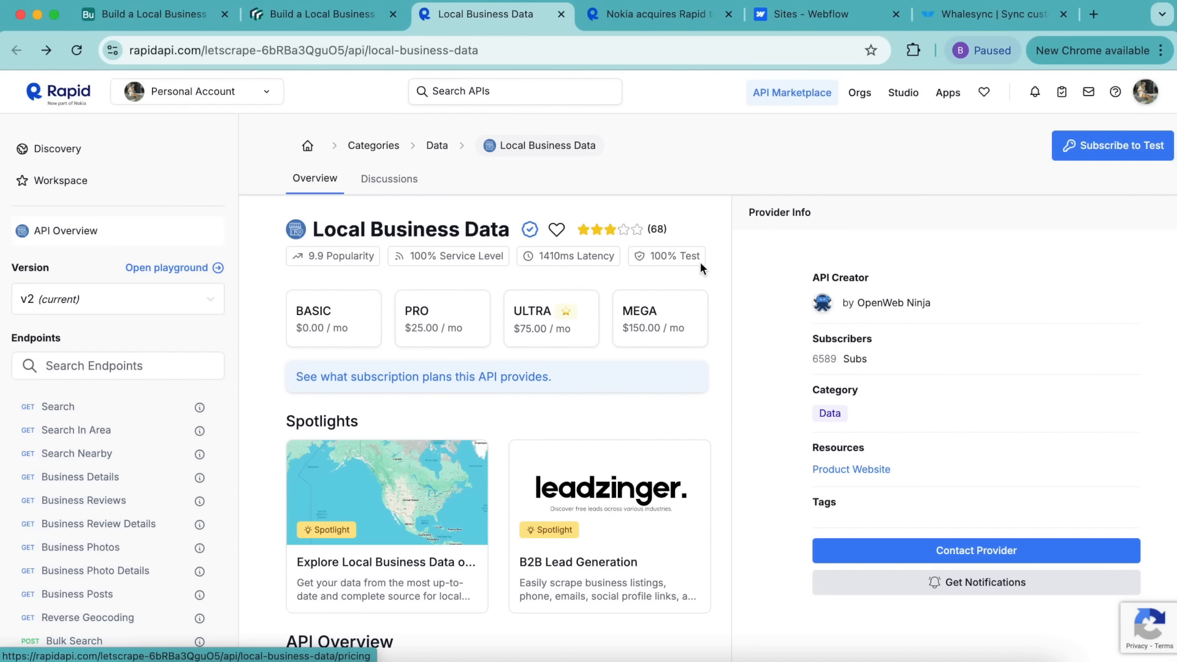
click(362, 323)
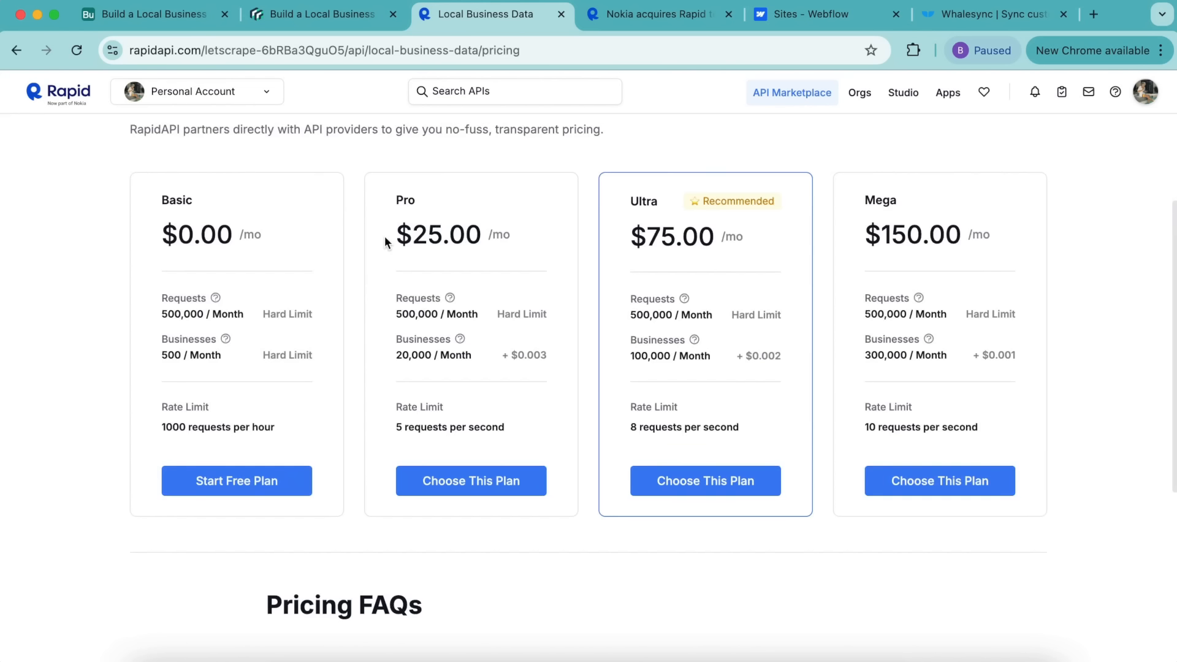
click(219, 486)
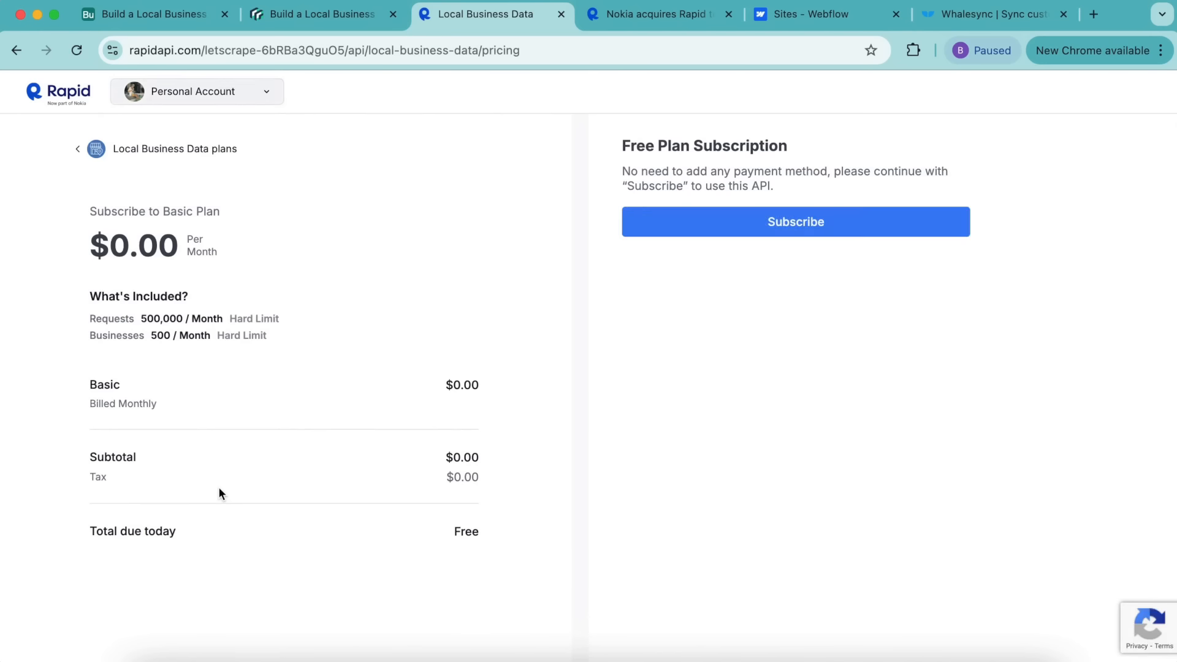
click(800, 224)
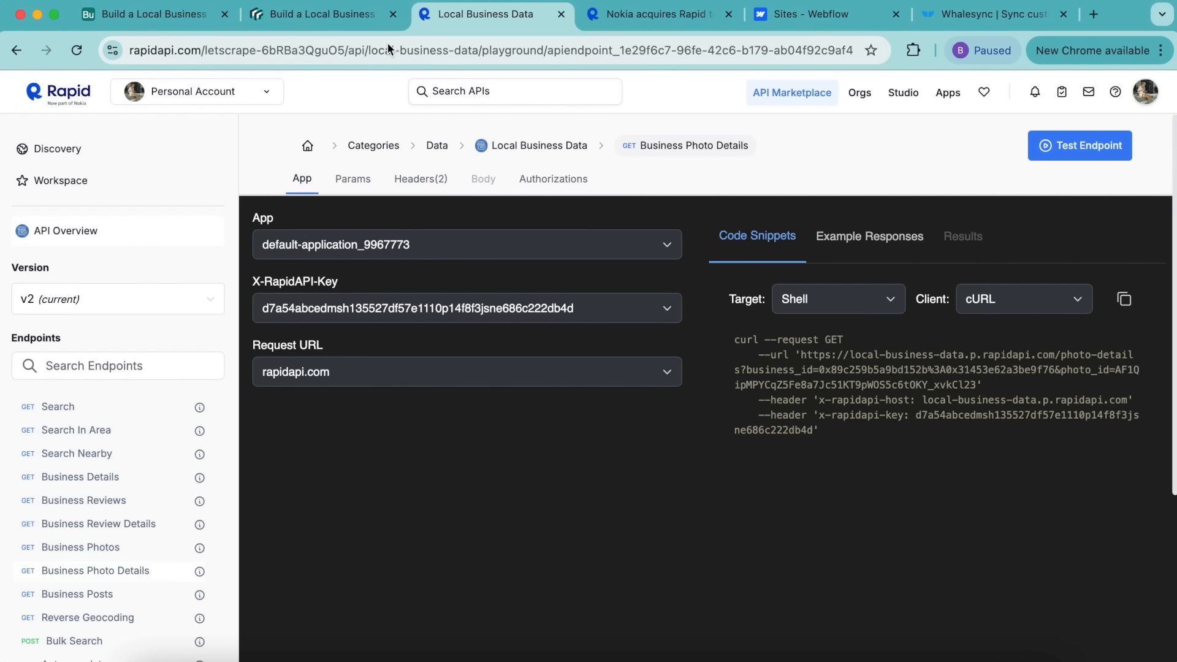
click(123, 14)
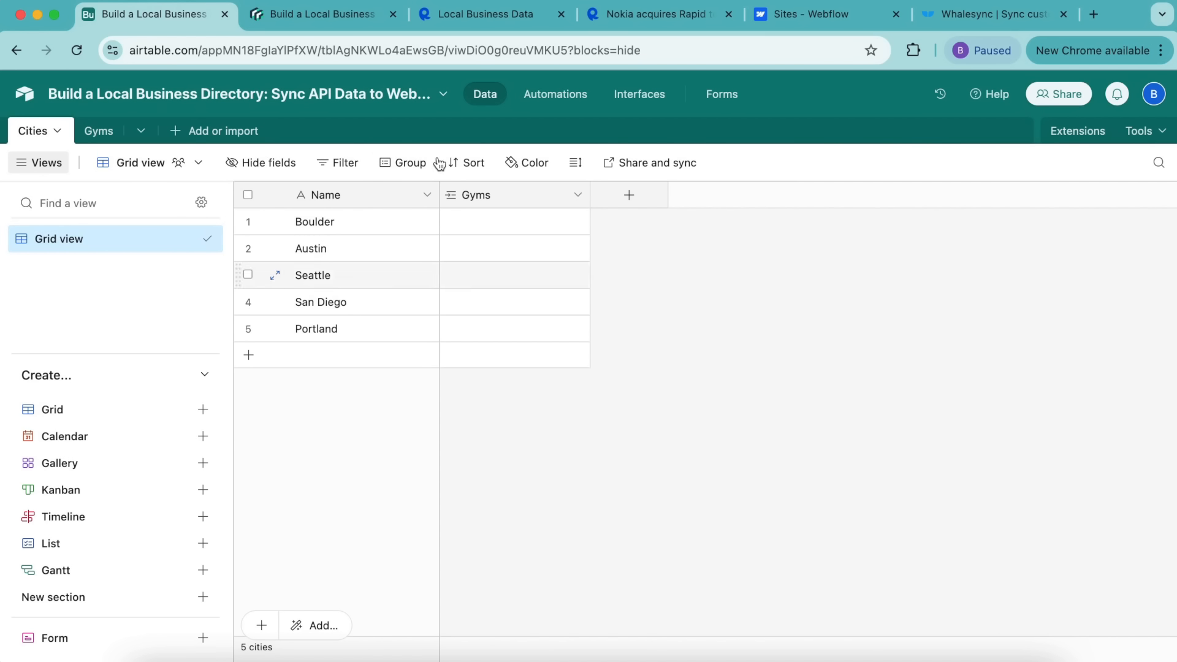
Step: Inspect the Name field settings in the Cities and Gyms tables without changing them
double_click(333, 196)
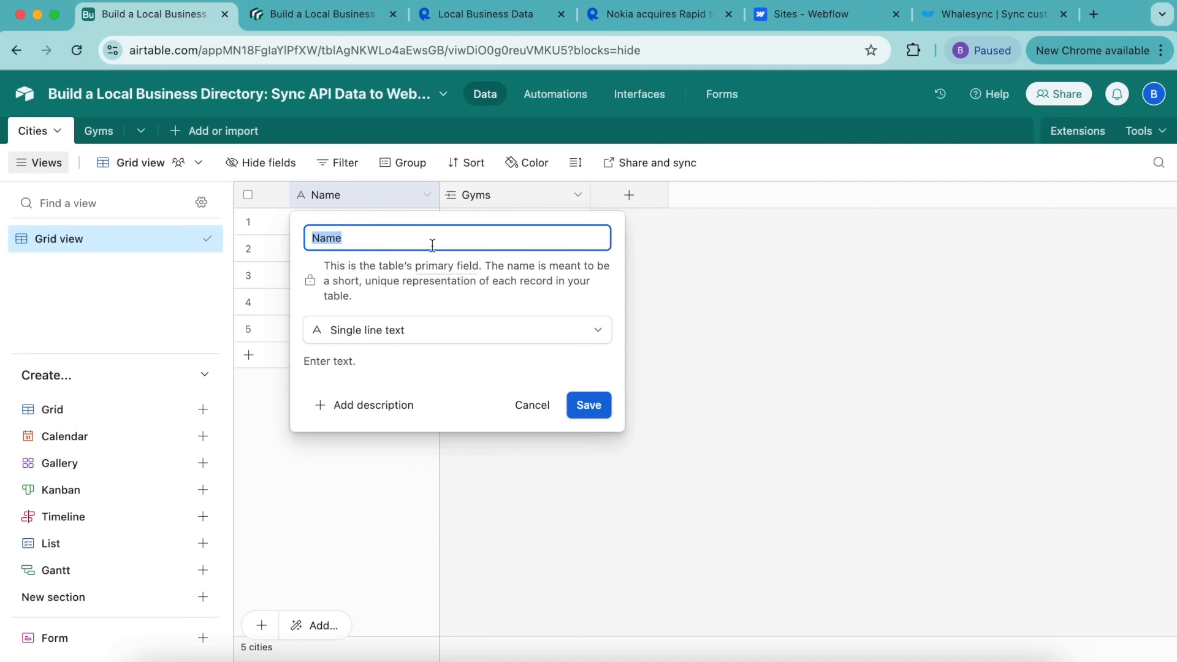
click(422, 328)
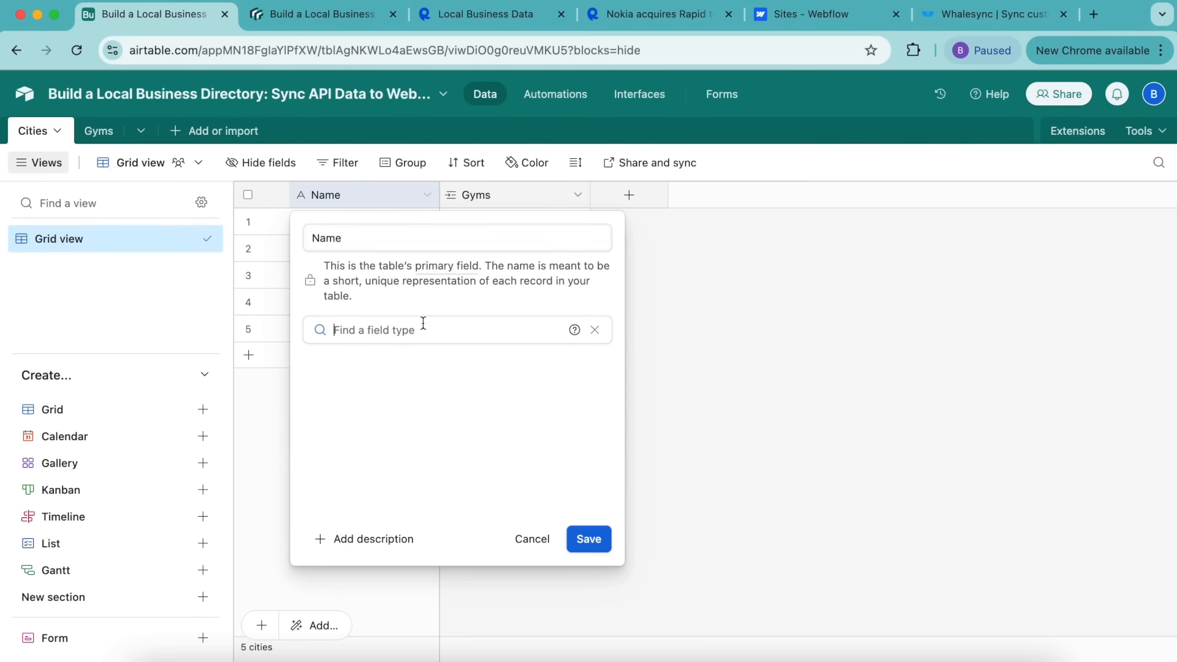
click(825, 319)
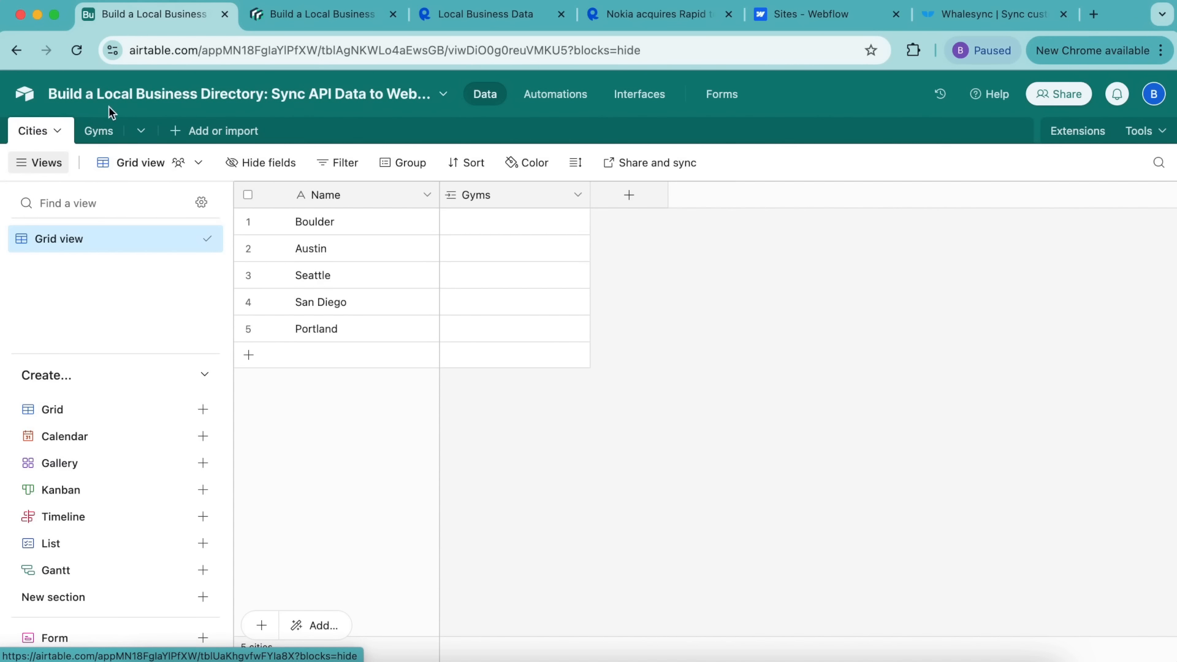
click(101, 132)
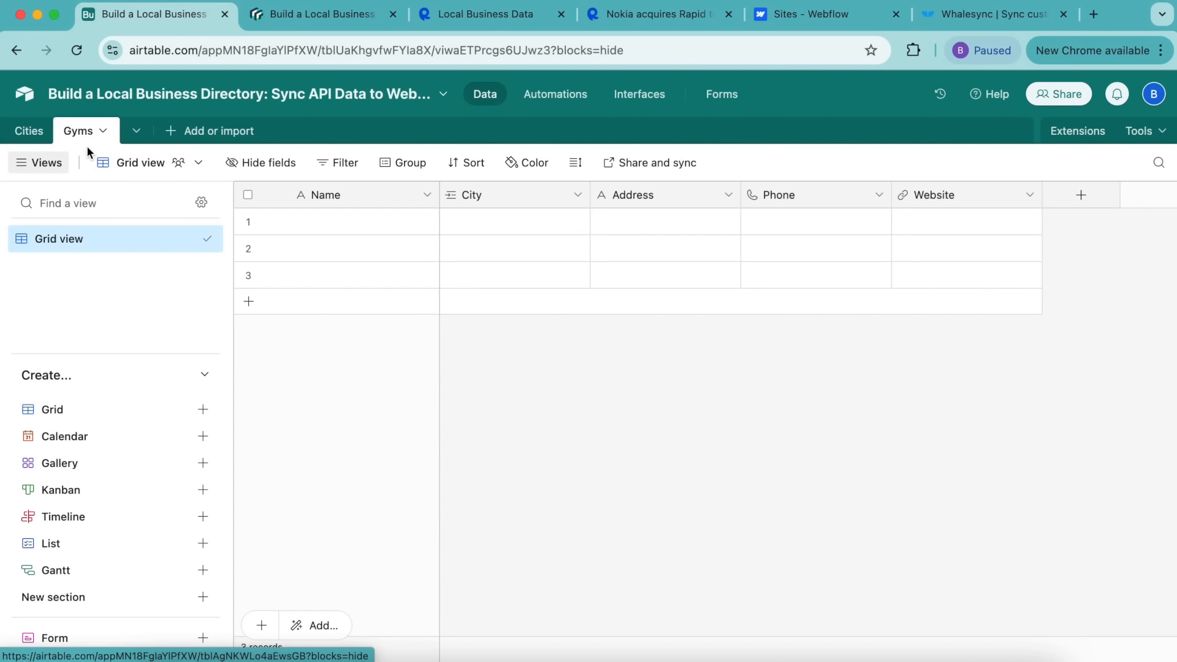
double_click(341, 193)
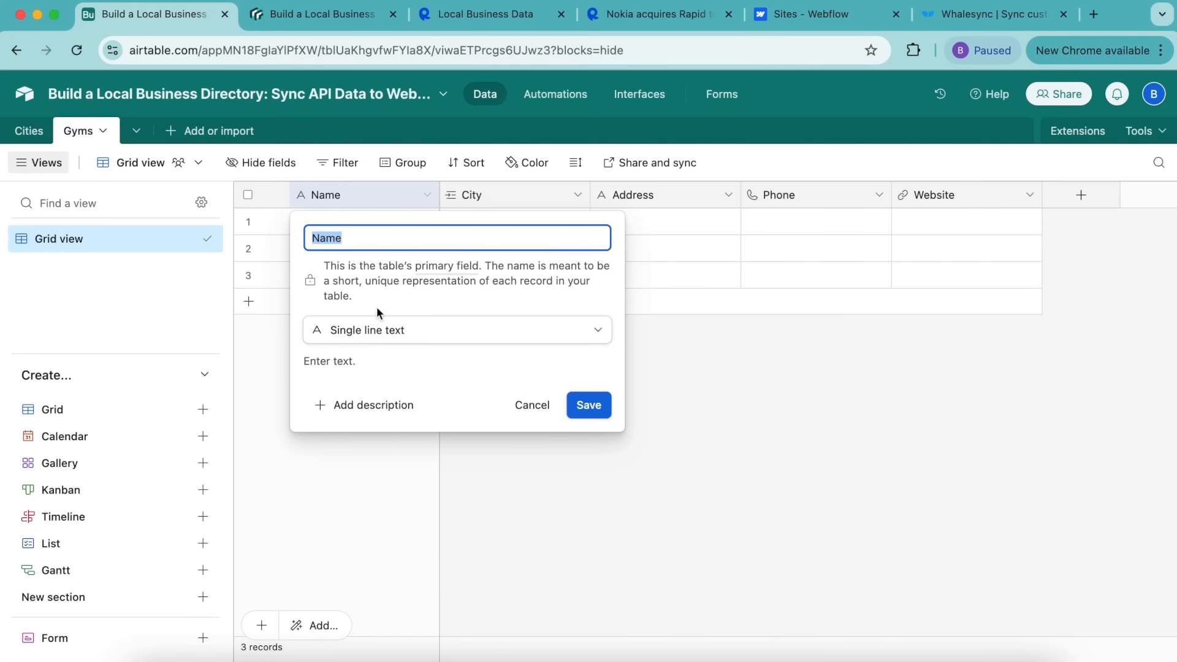
click(484, 193)
Step: Turn the Gyms City field into a link to Cities records and verify it
click(472, 197)
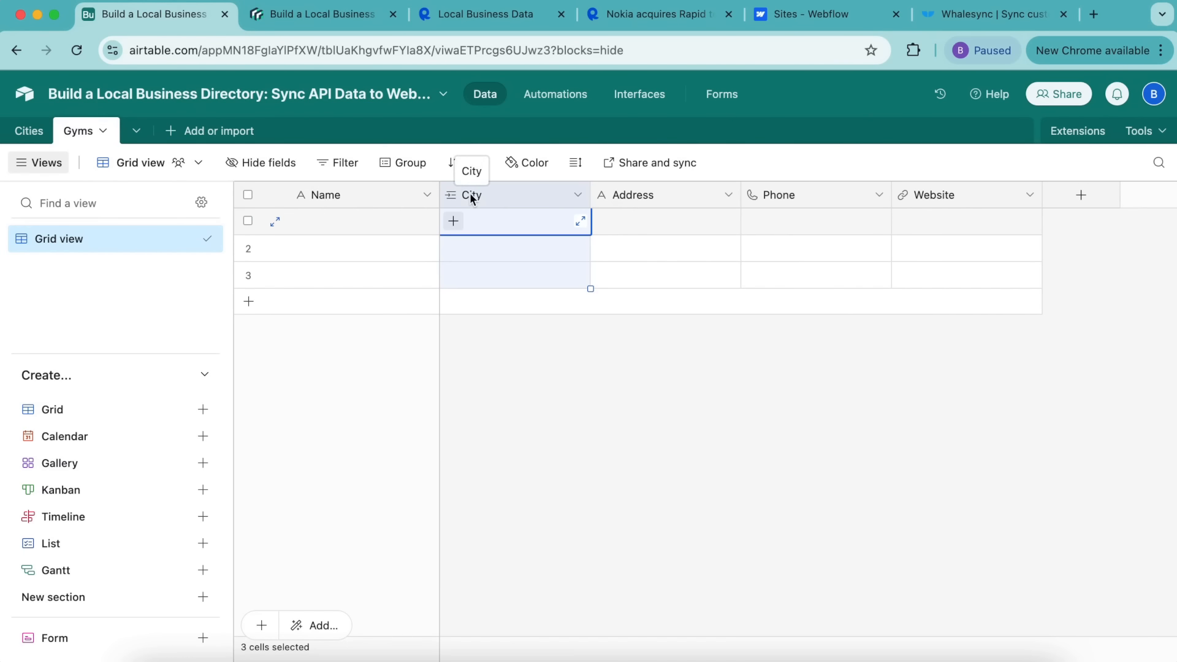
double_click(472, 197)
click(506, 280)
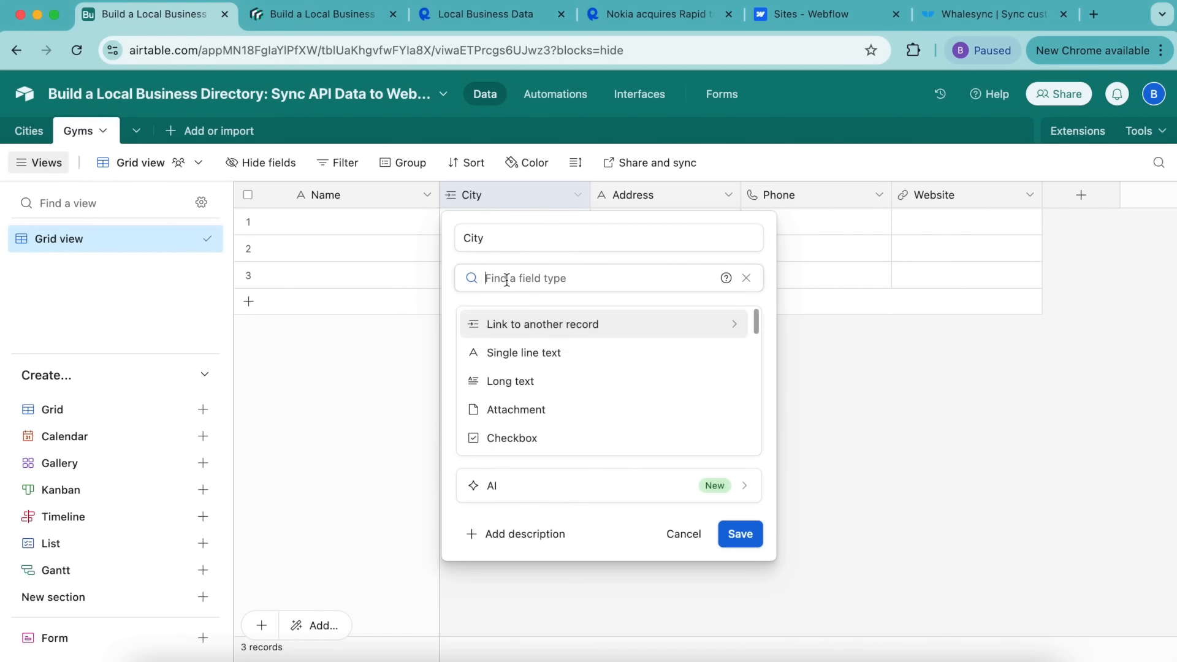
click(570, 327)
click(487, 313)
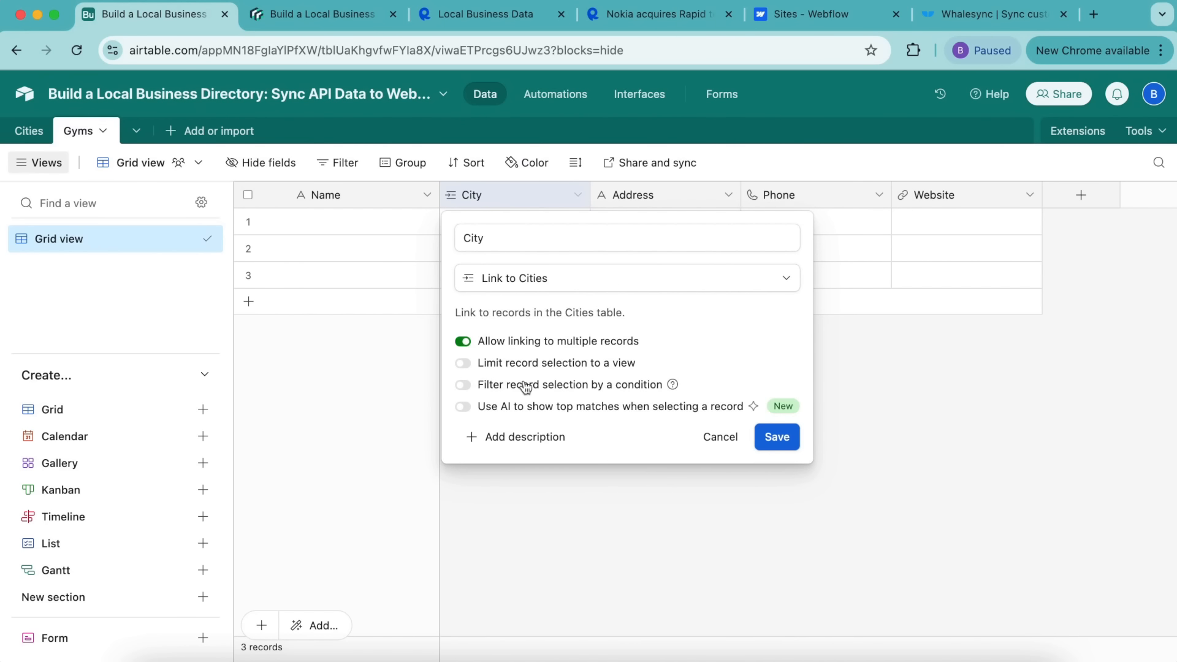
click(778, 437)
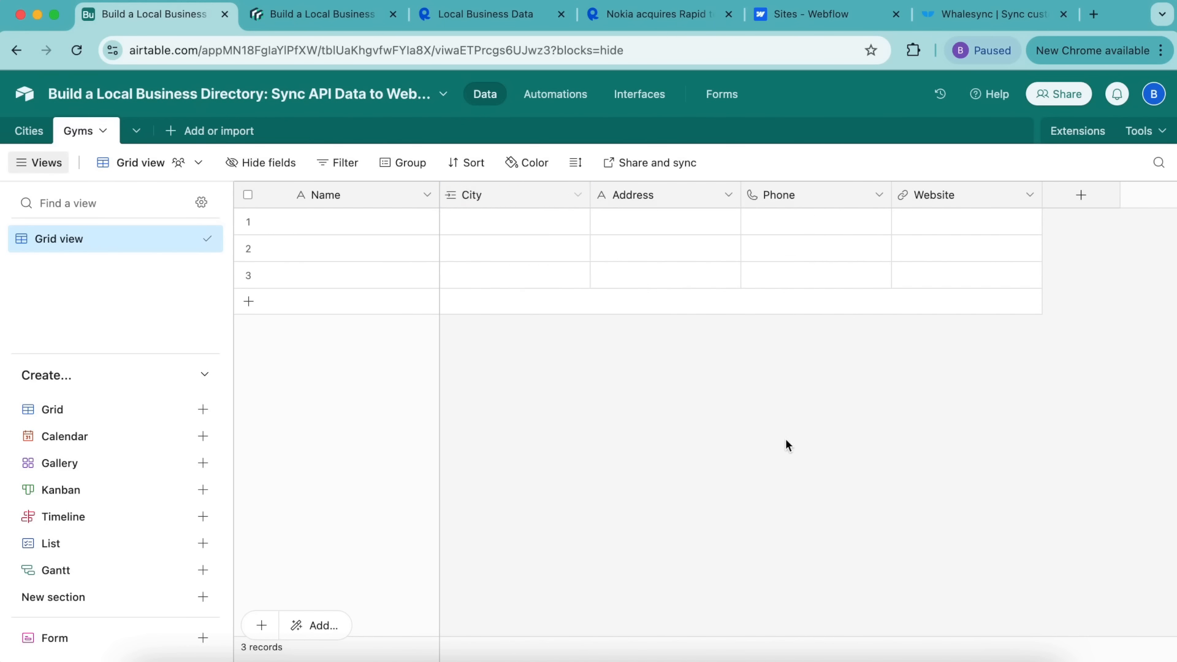
click(28, 131)
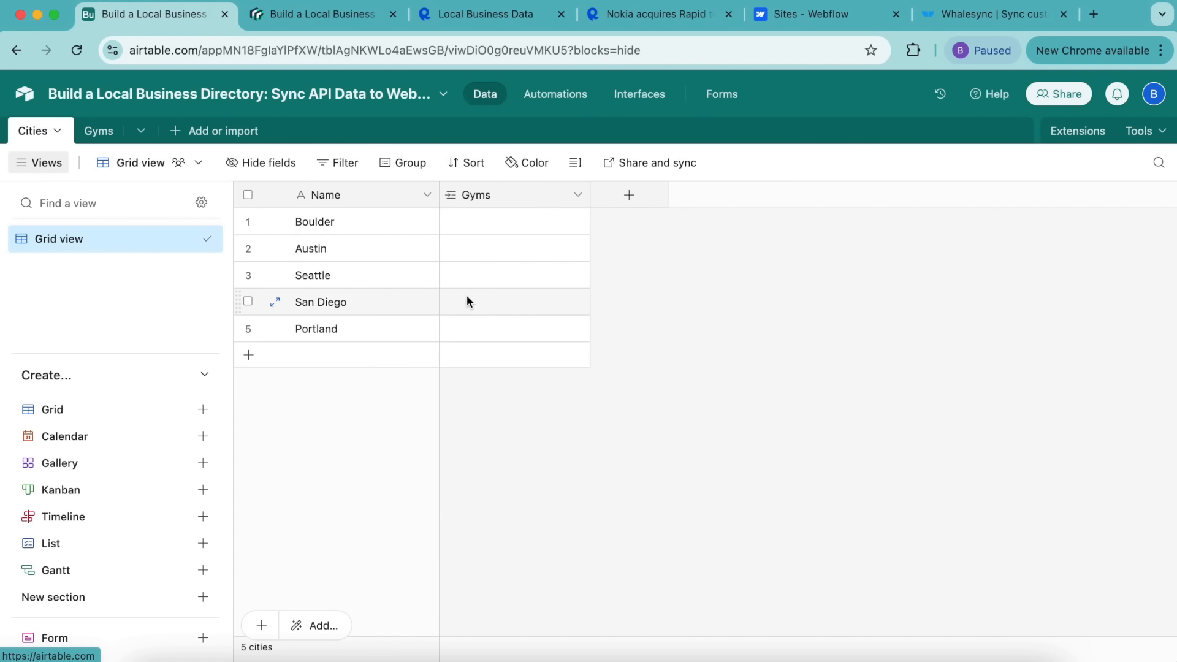
click(92, 134)
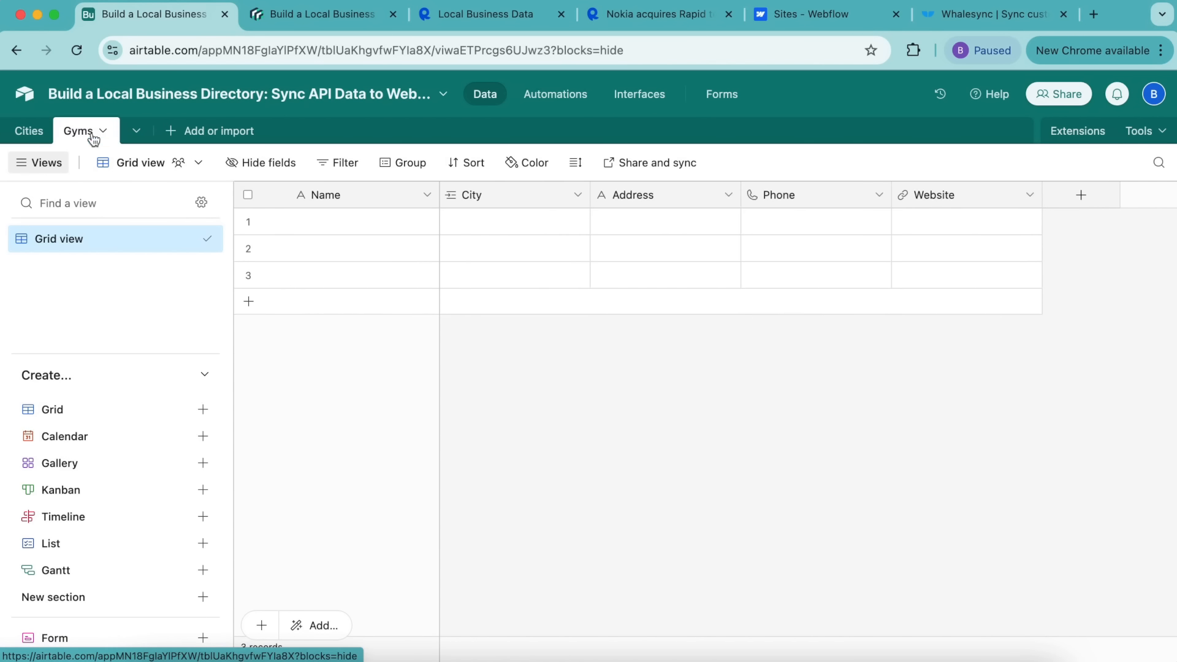
Step: Set Address to single line text, Phone to phone number, and Website to URL
double_click(647, 192)
click(549, 280)
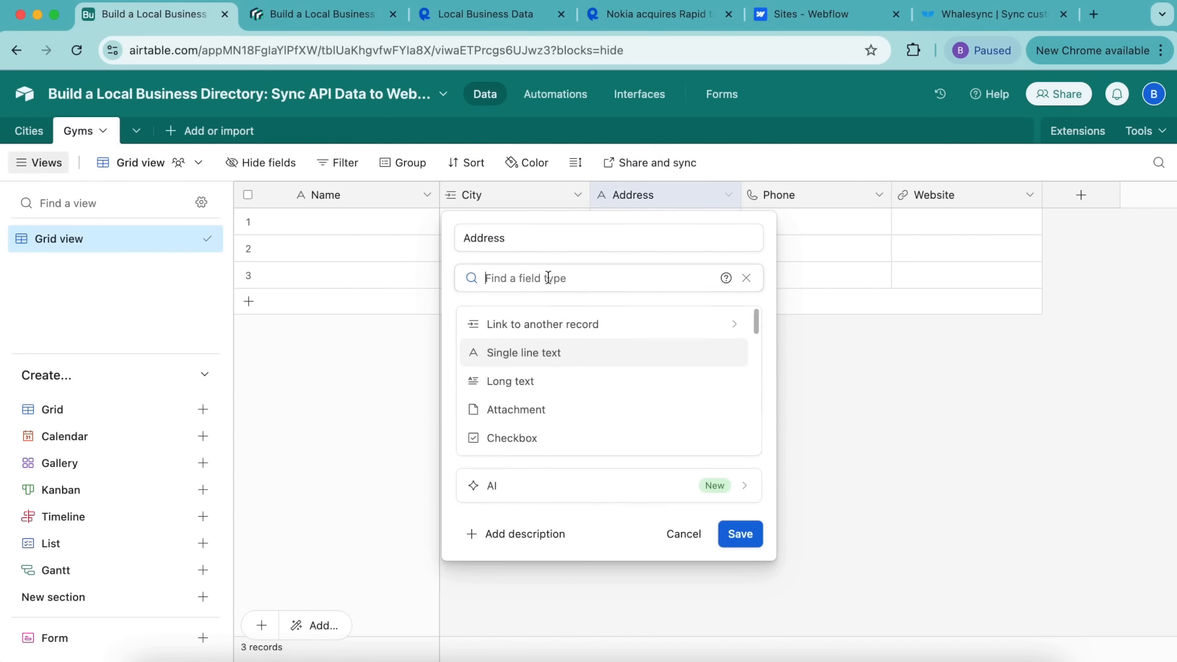
click(548, 361)
double_click(808, 193)
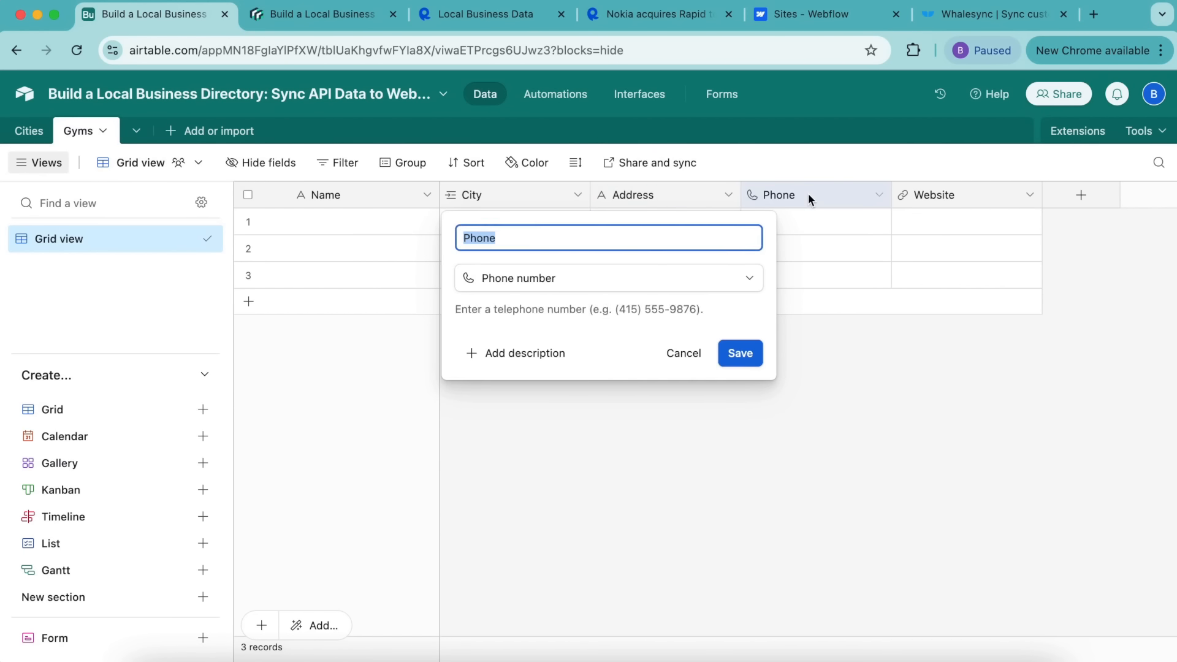
click(651, 278)
click(607, 440)
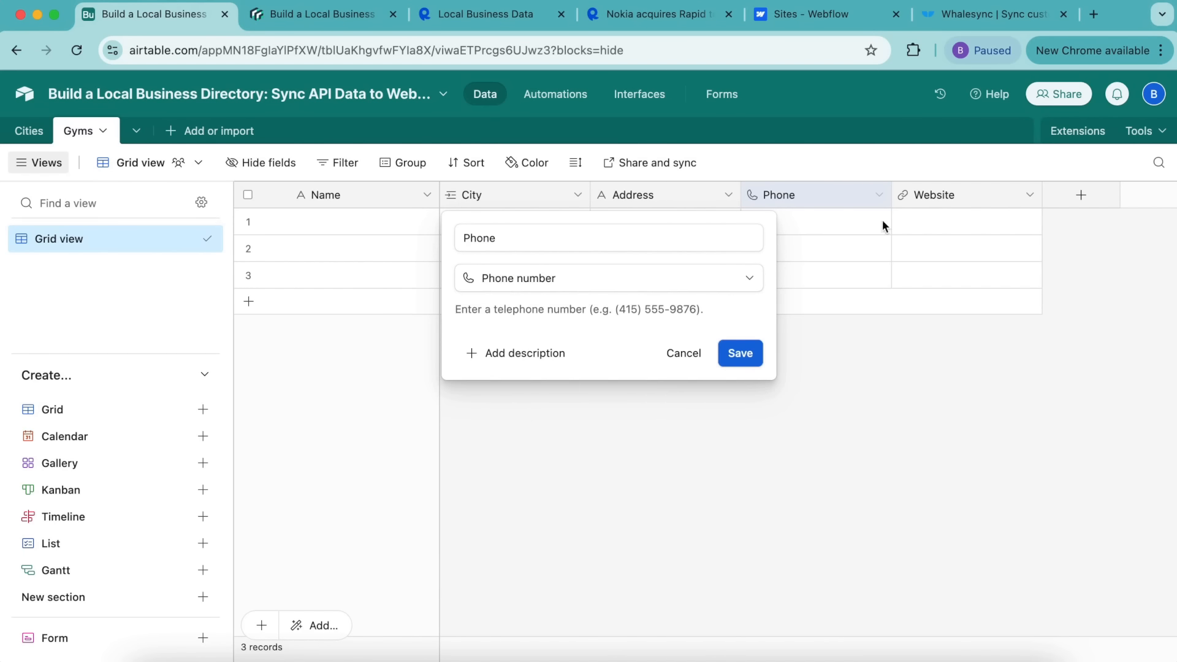
double_click(946, 194)
click(561, 276)
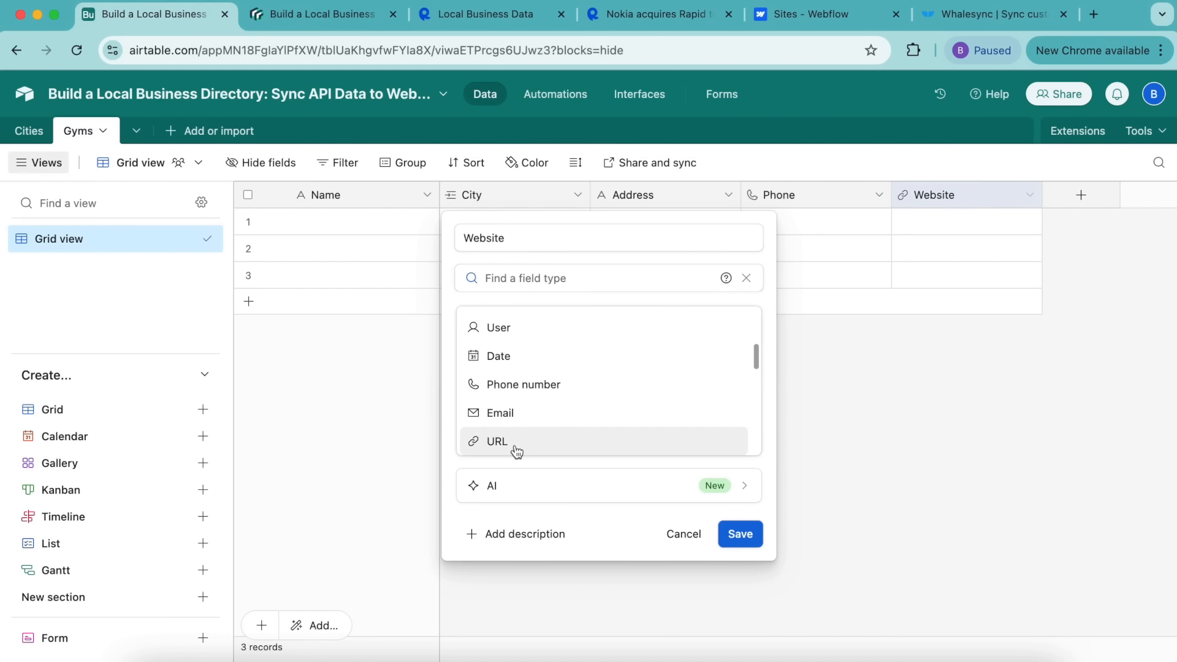
click(551, 441)
click(729, 363)
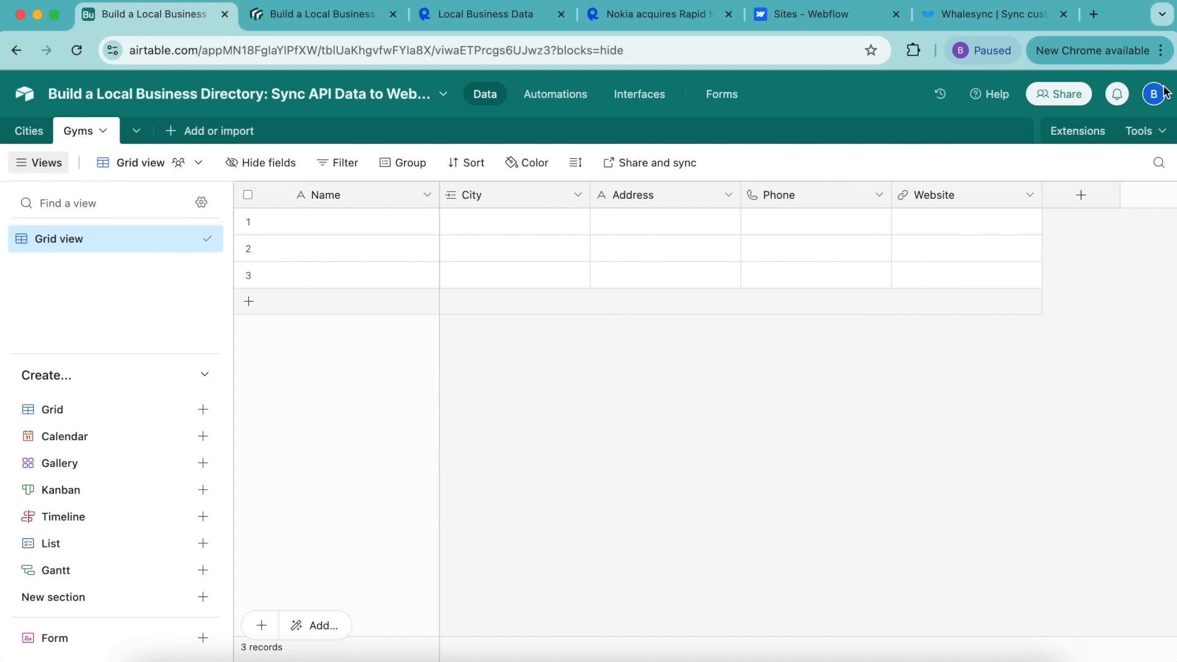
Step: Install the Data Fetcher extension from the marketplace, found by searching 'data fet'
click(1069, 130)
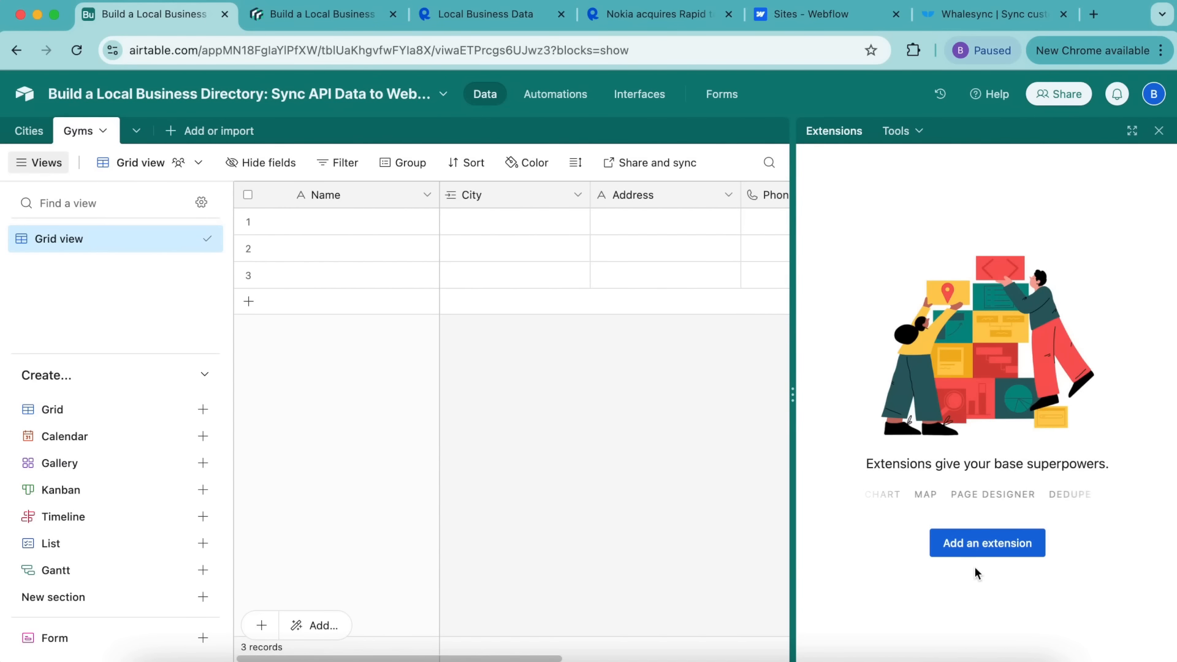
click(969, 544)
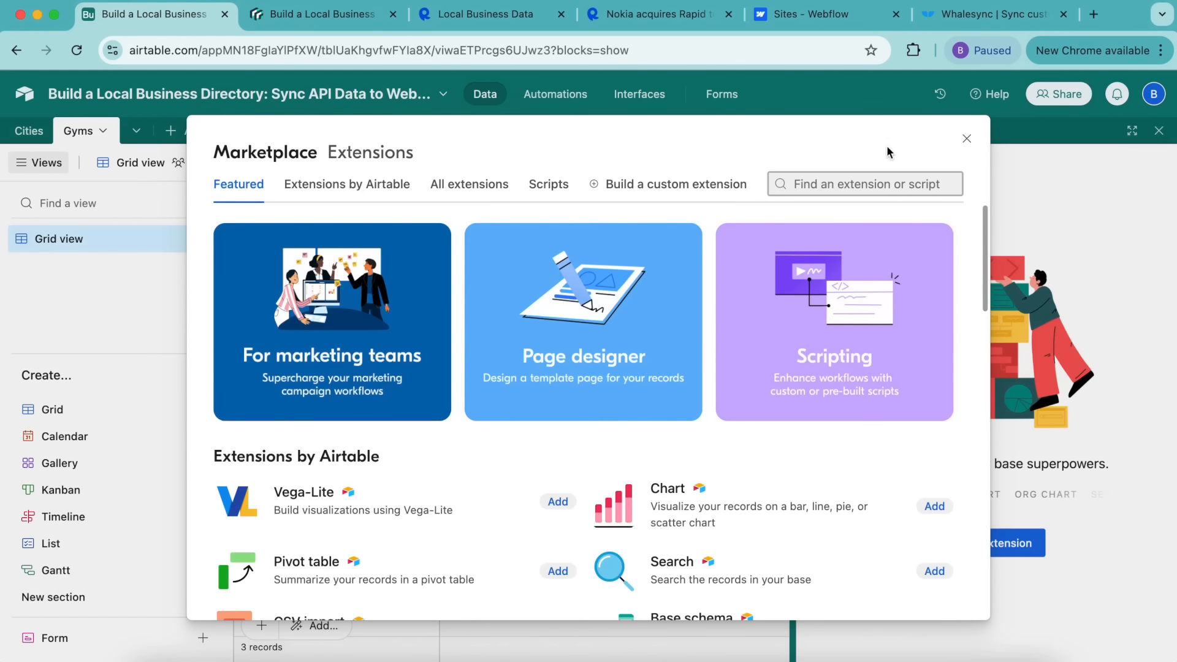
click(893, 184)
text(data fet)
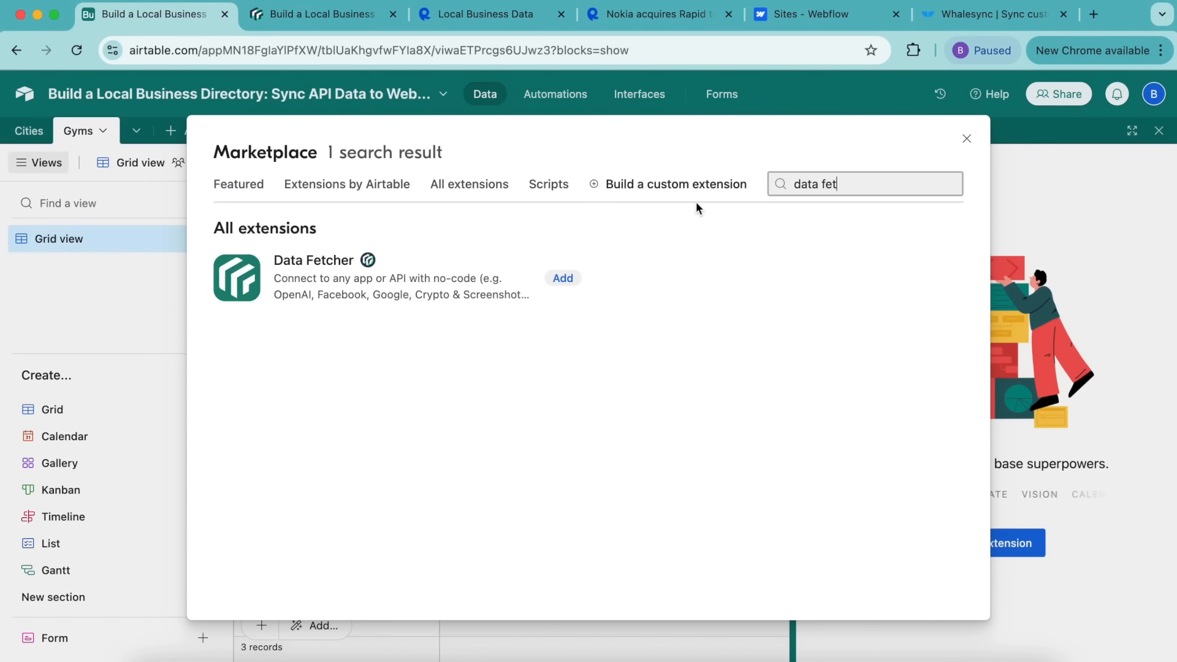
click(559, 277)
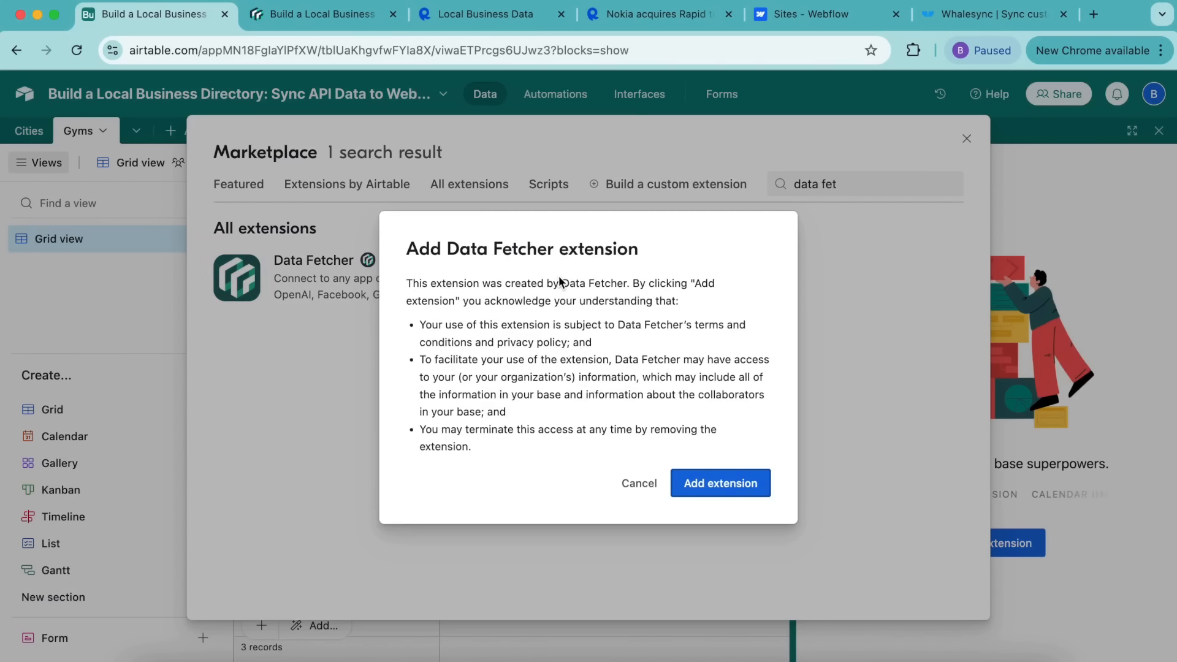
click(722, 483)
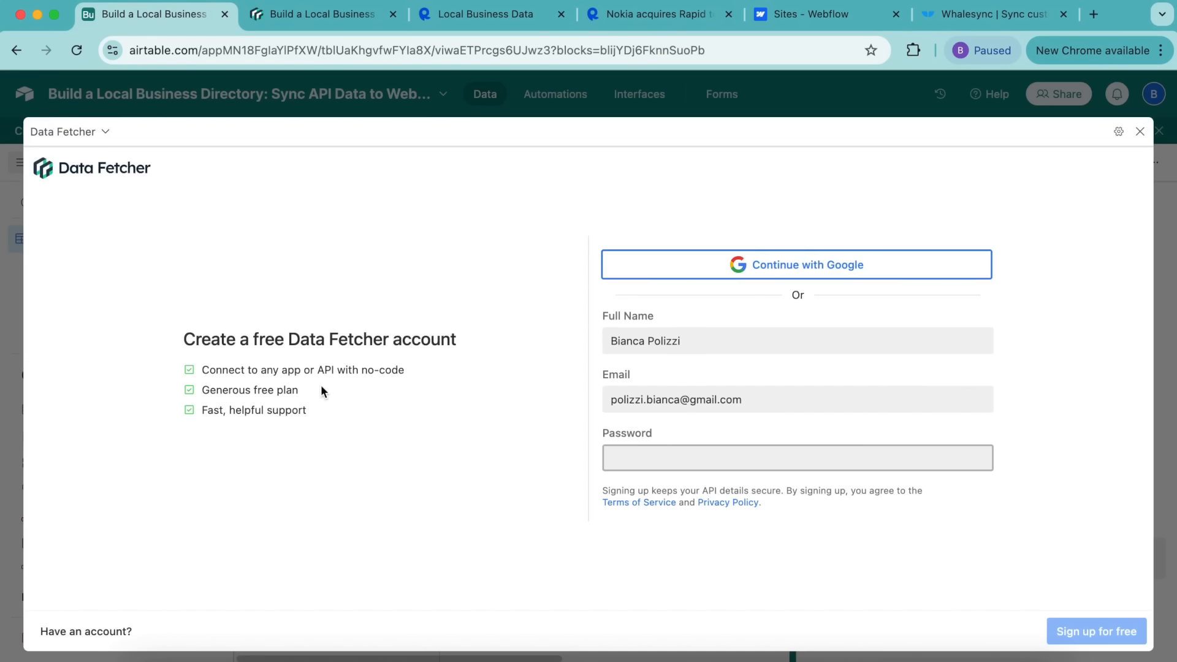
Step: Sign up for Data Fetcher with Google and create a first request using a Custom application
click(799, 274)
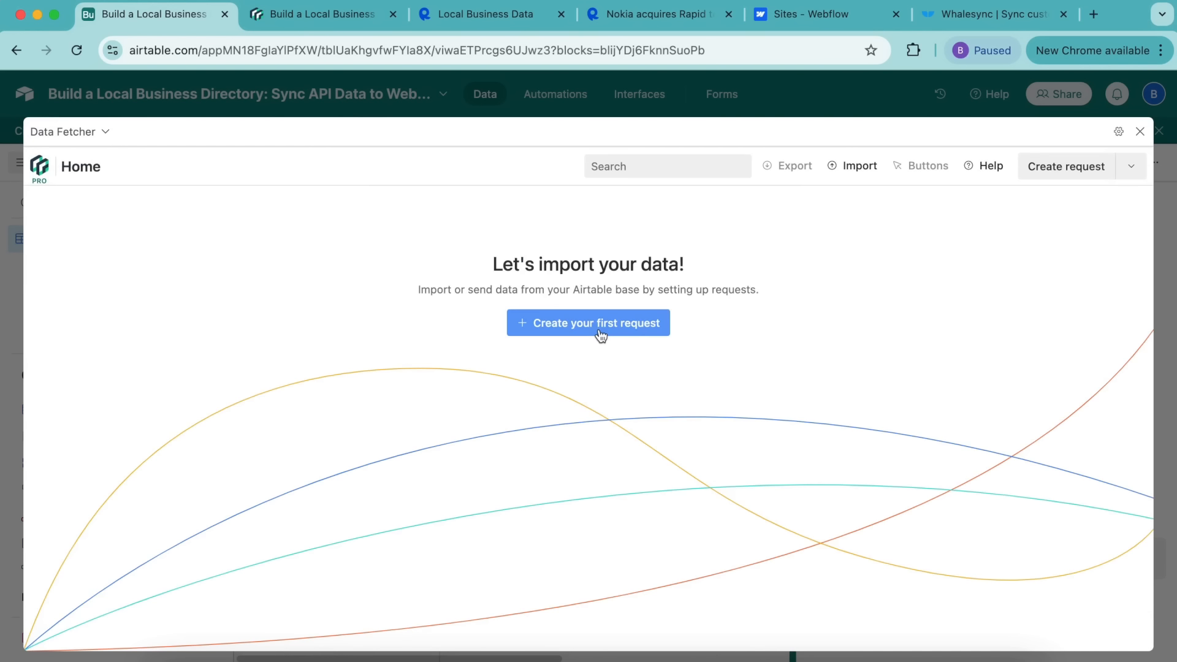
click(600, 334)
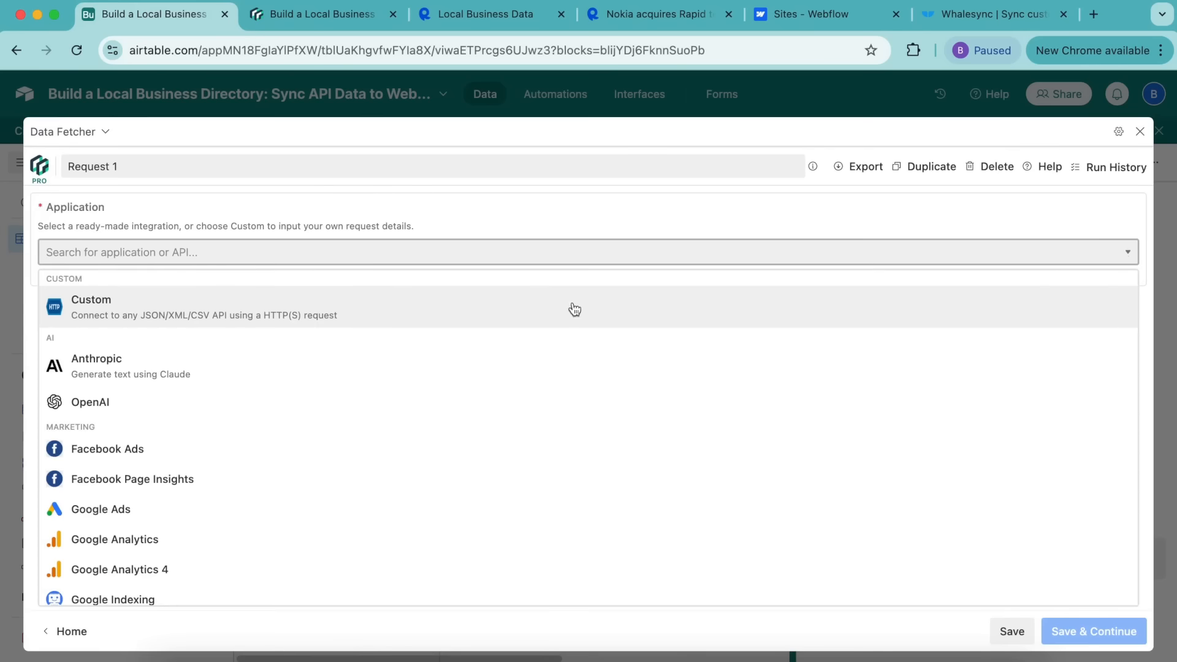
click(104, 308)
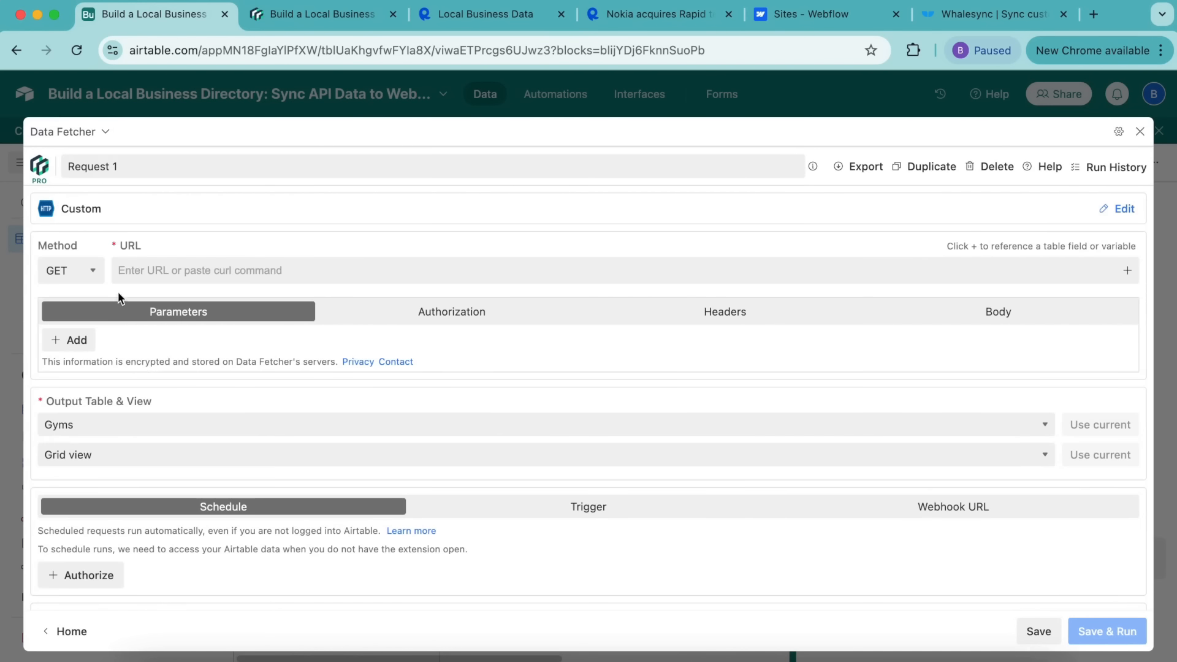
click(304, 20)
scroll(281, 105, down, 10)
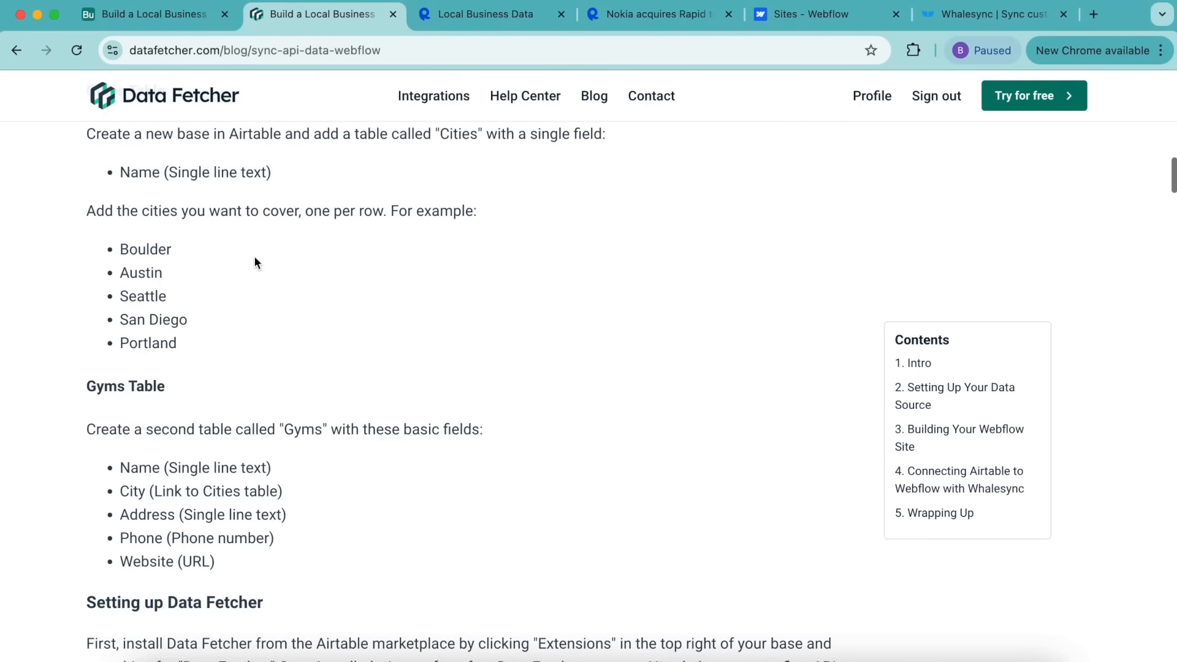
scroll(200, 285, down, 15)
scroll(200, 286, up, 10)
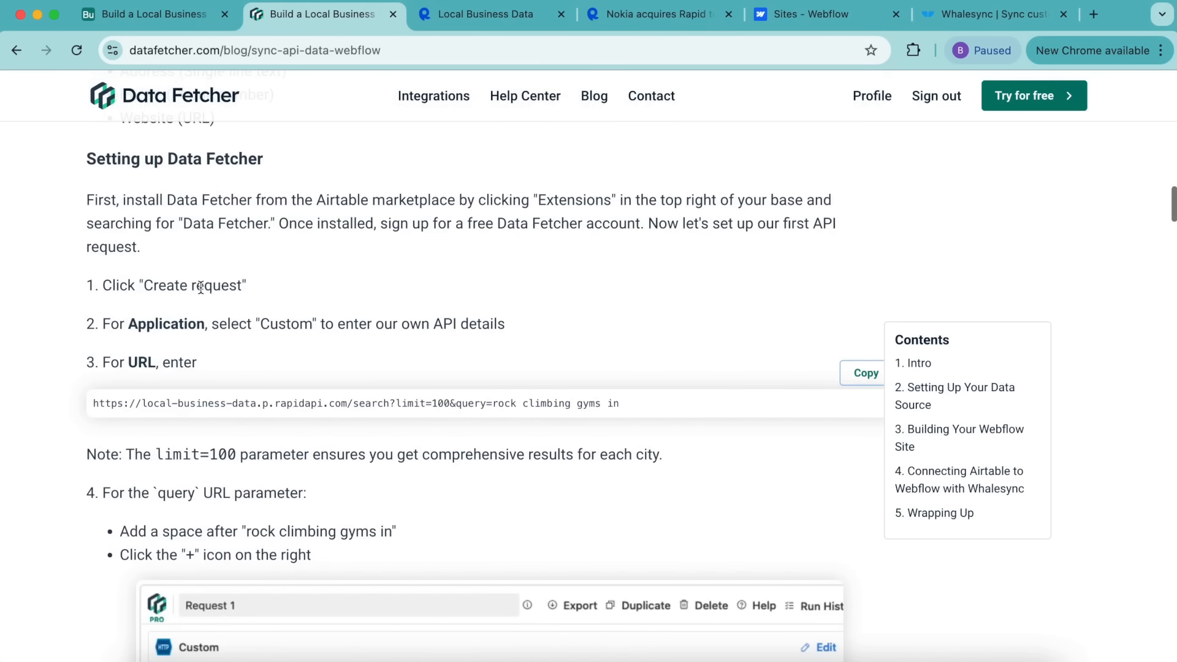
Step: Paste the RapidAPI search URL with limit 100 and query 'rock climbing gyms in' into the request
click(838, 372)
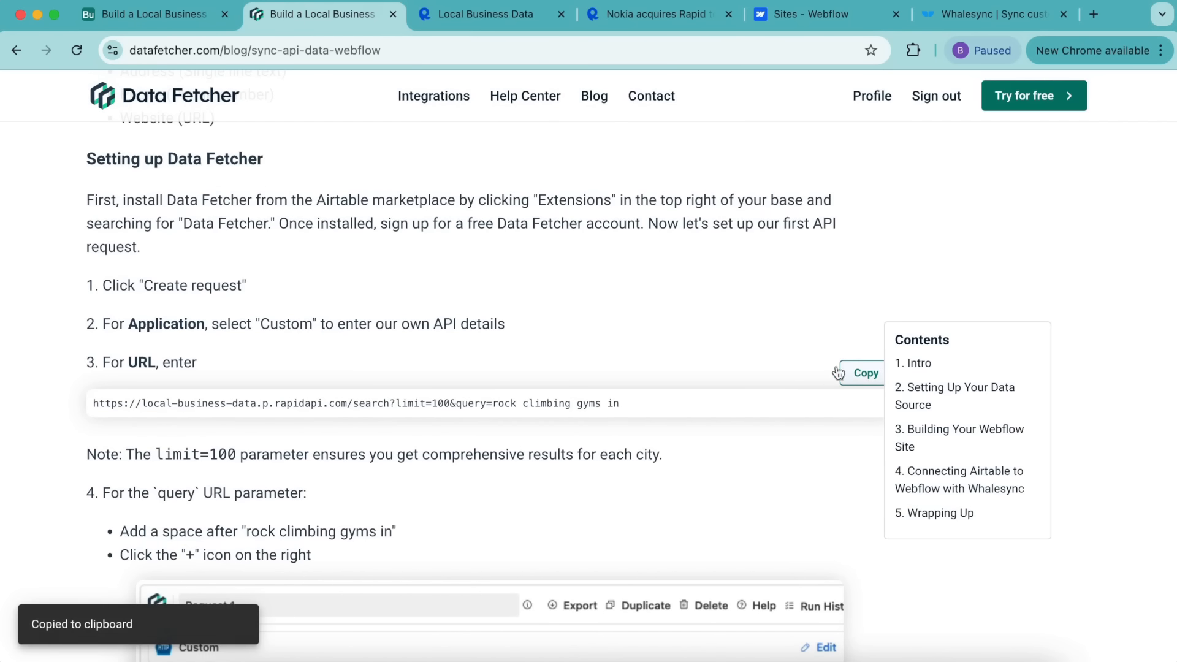
click(153, 13)
click(171, 265)
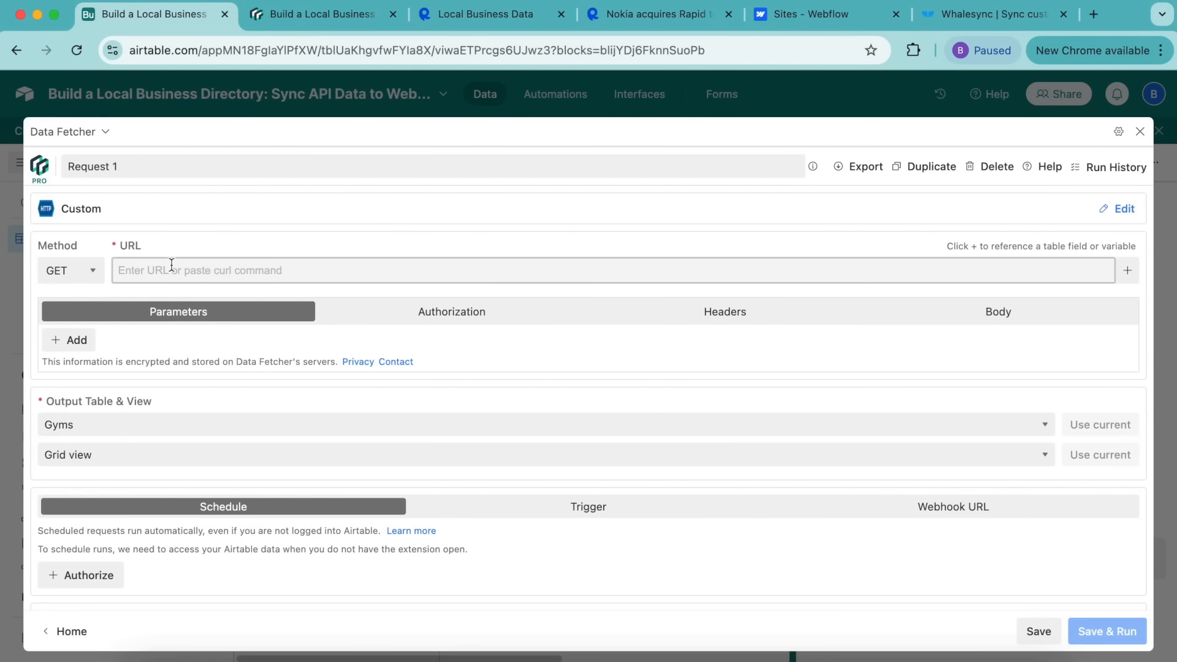
key(super+v)
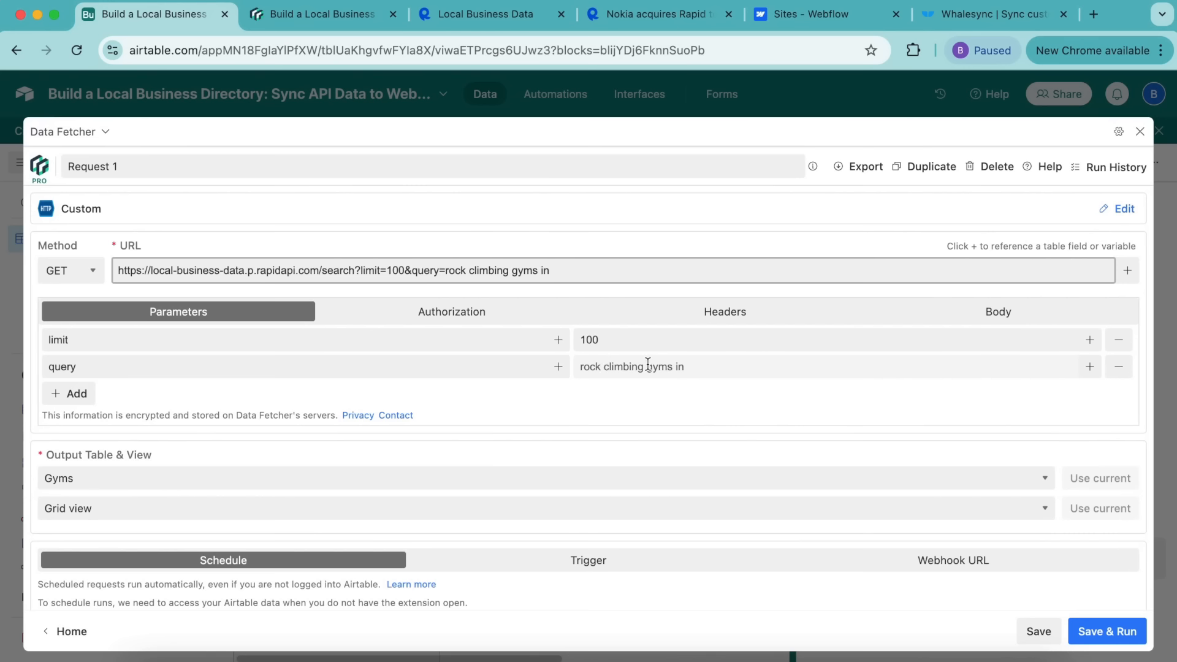
click(691, 367)
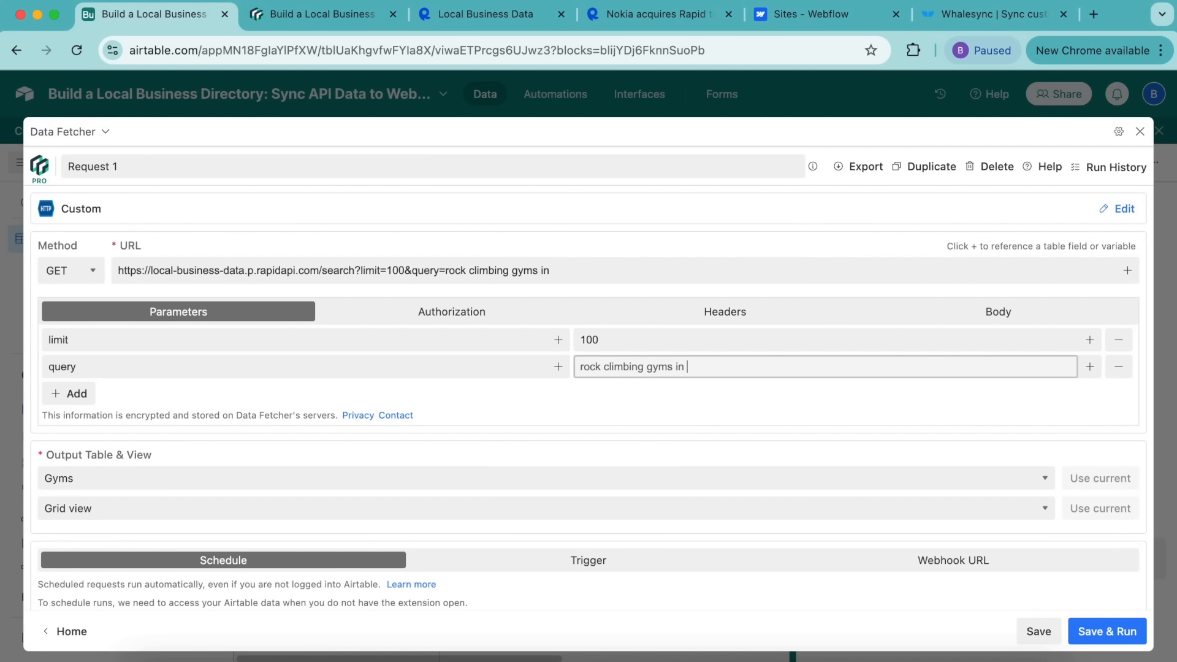
Step: Append a reference to the Cities table's Name field to the query value
click(1093, 372)
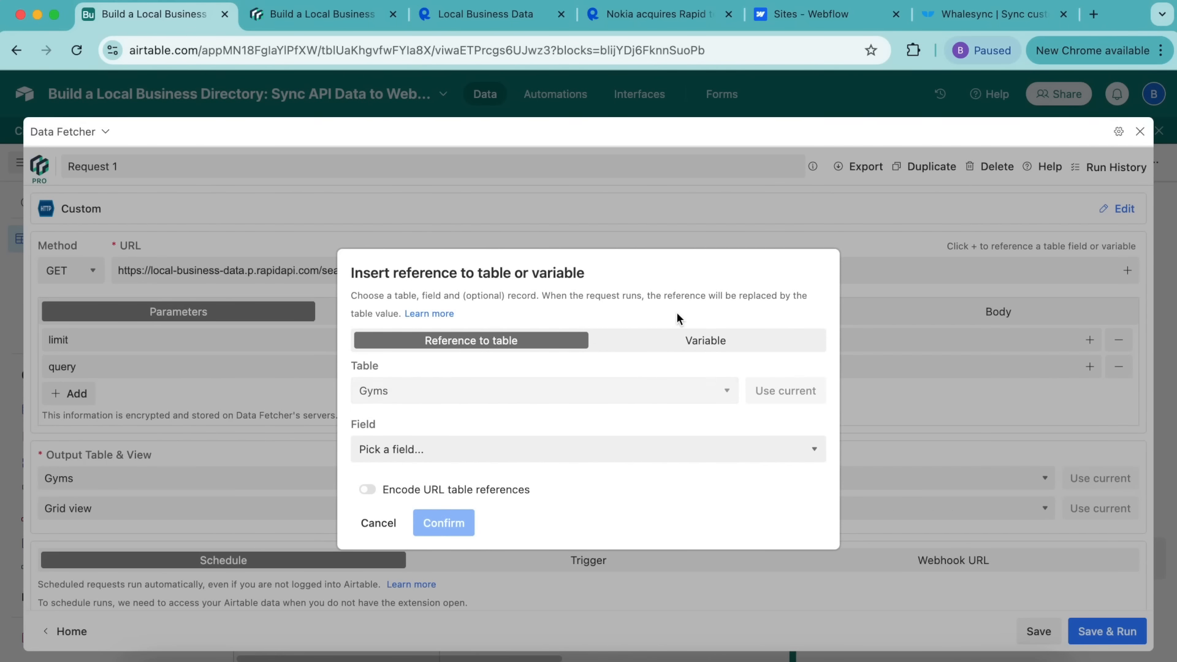
click(407, 389)
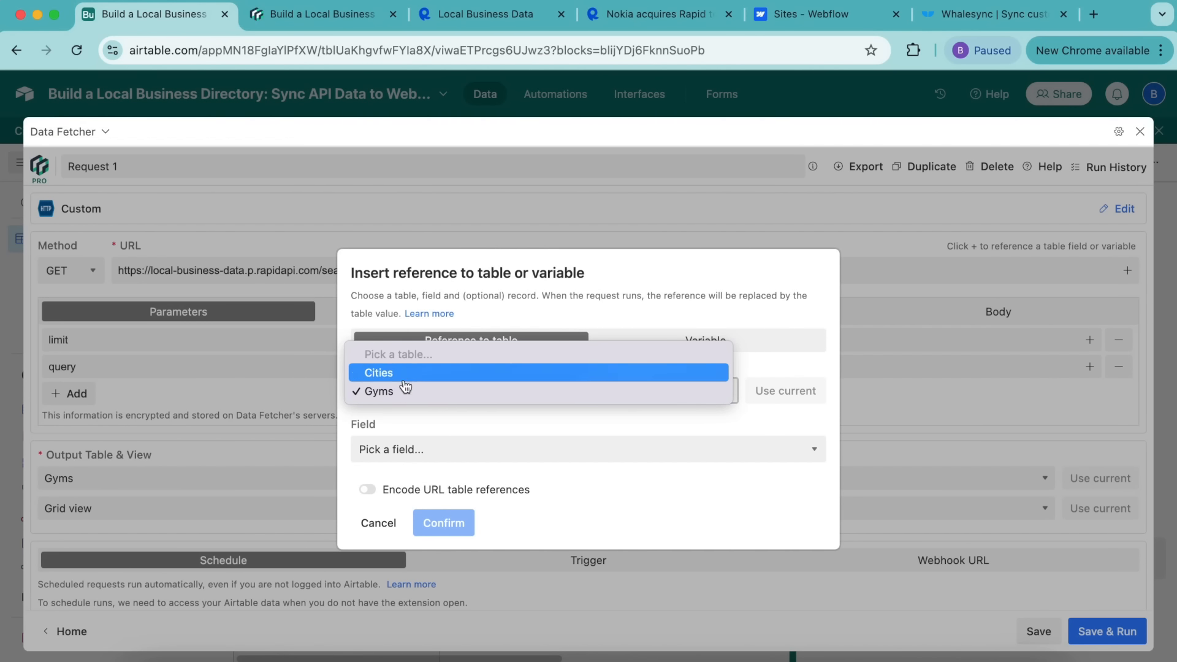
click(399, 375)
click(407, 450)
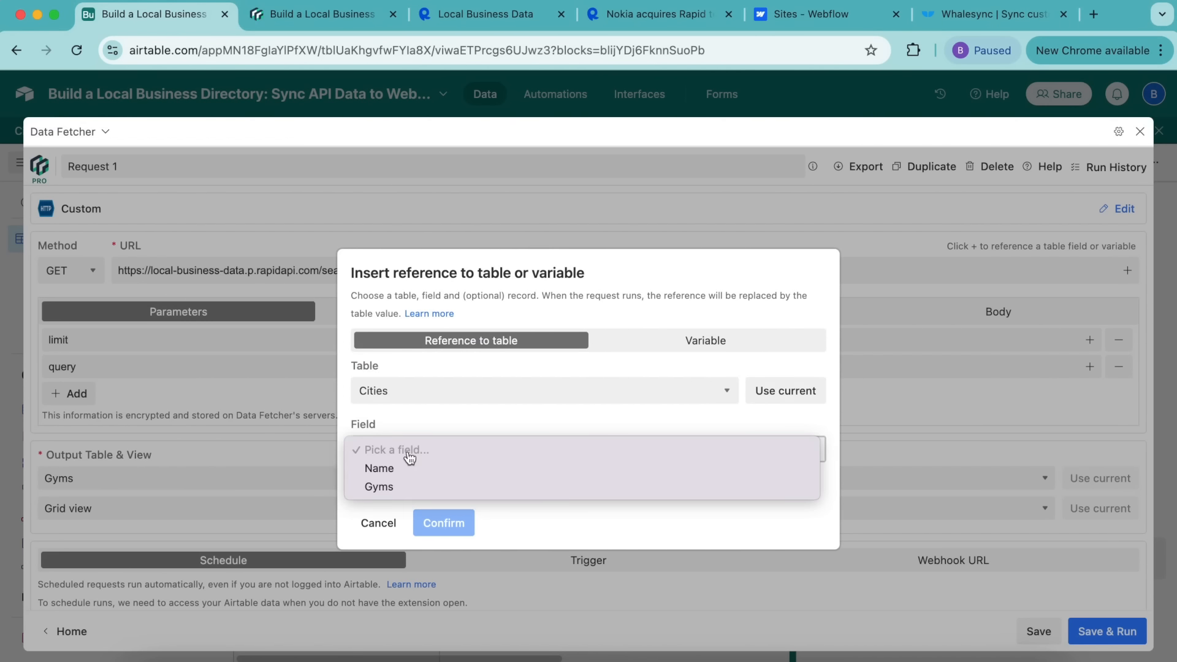
click(408, 469)
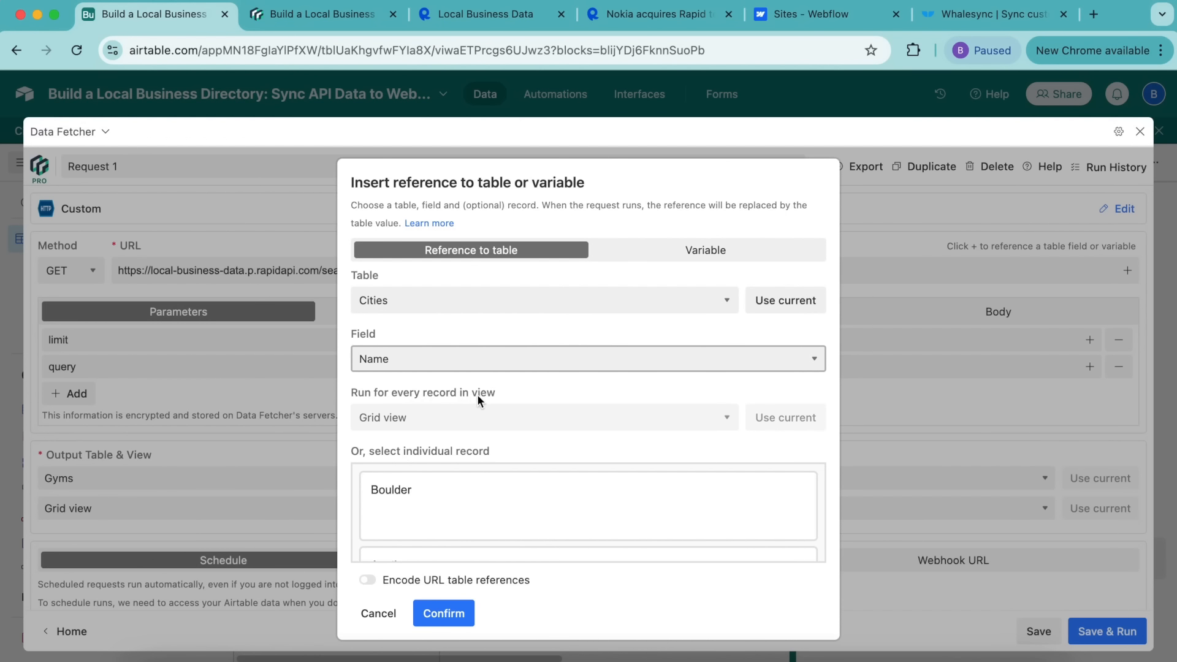
click(381, 393)
click(437, 610)
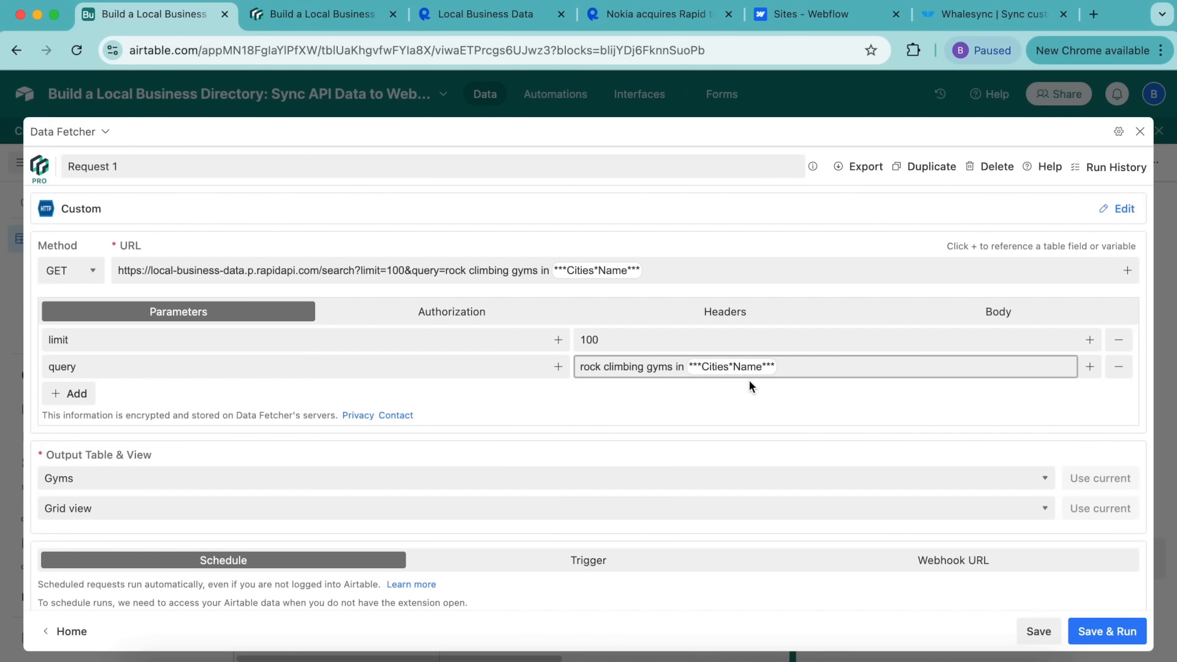
click(777, 318)
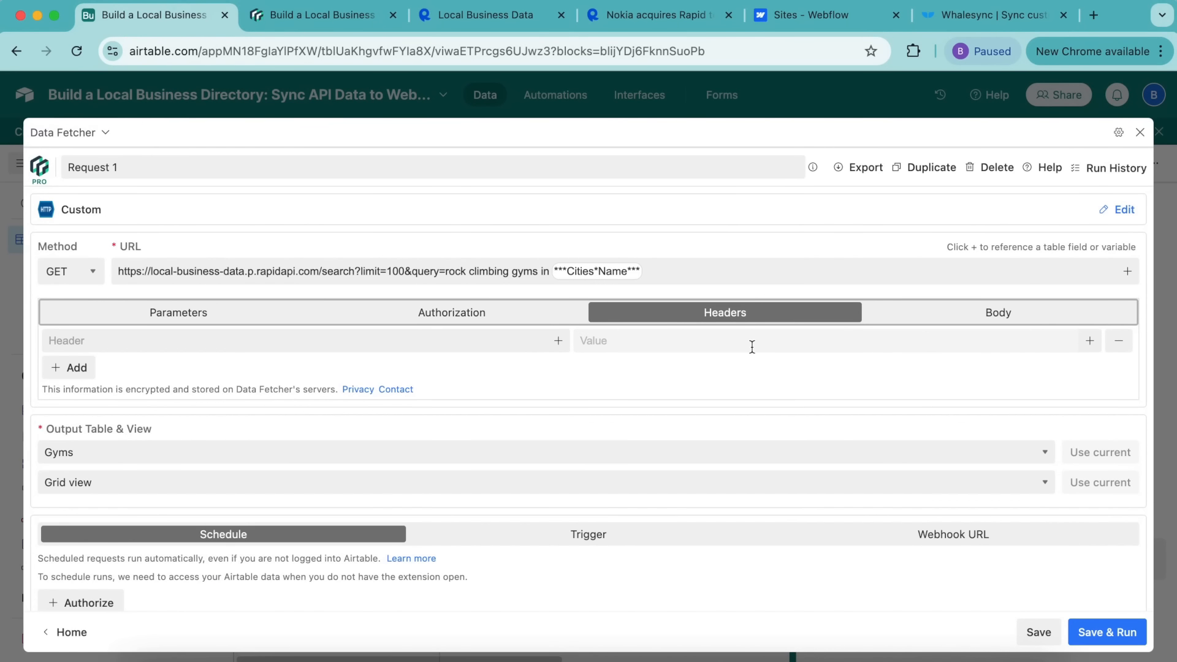
Step: Add an x-rapidapi-host header valued local-business-data.p.rapidapi.com, then a second empty header row
click(329, 13)
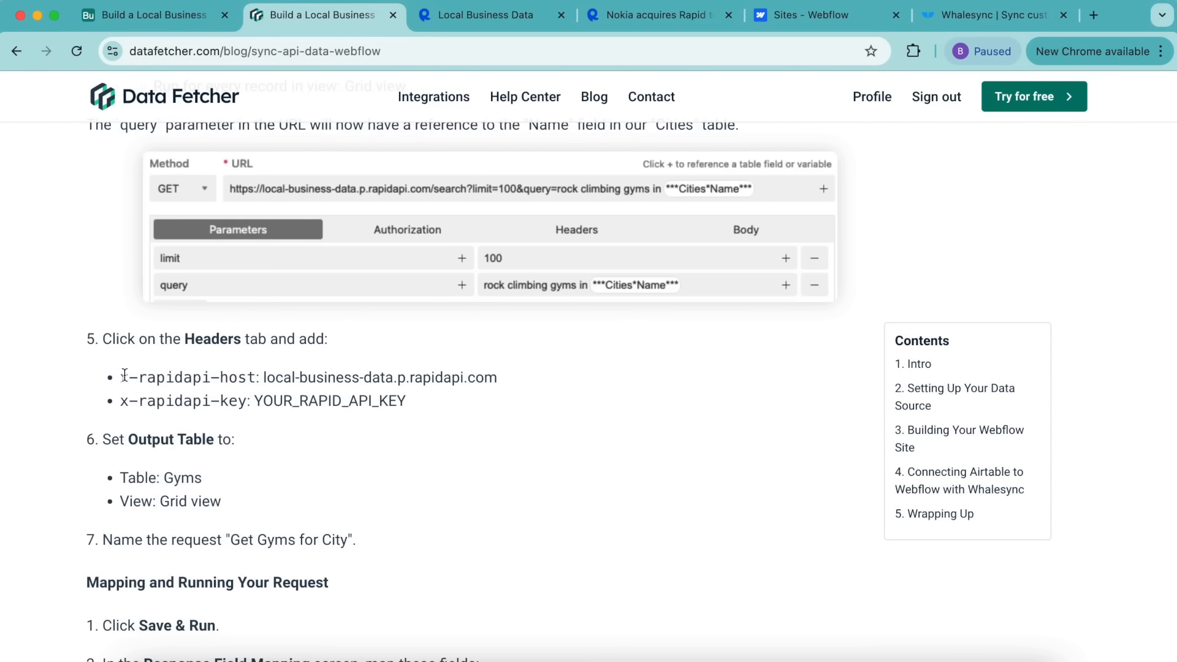
drag(124, 375, 493, 378)
key(super+c)
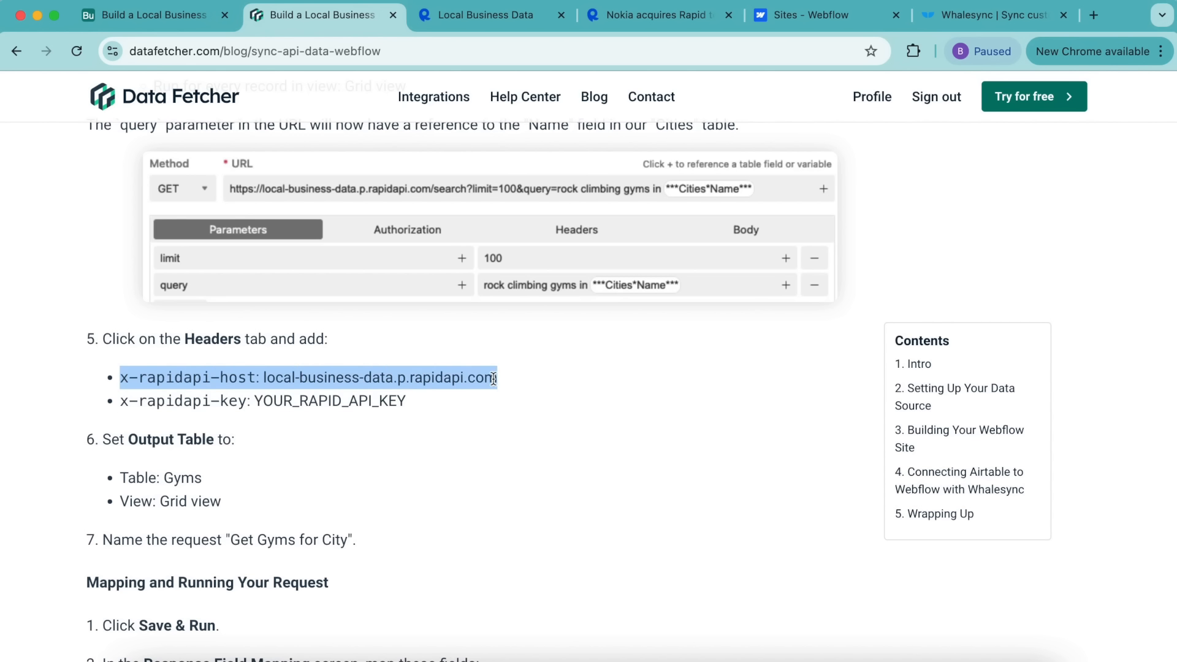
click(185, 21)
click(144, 350)
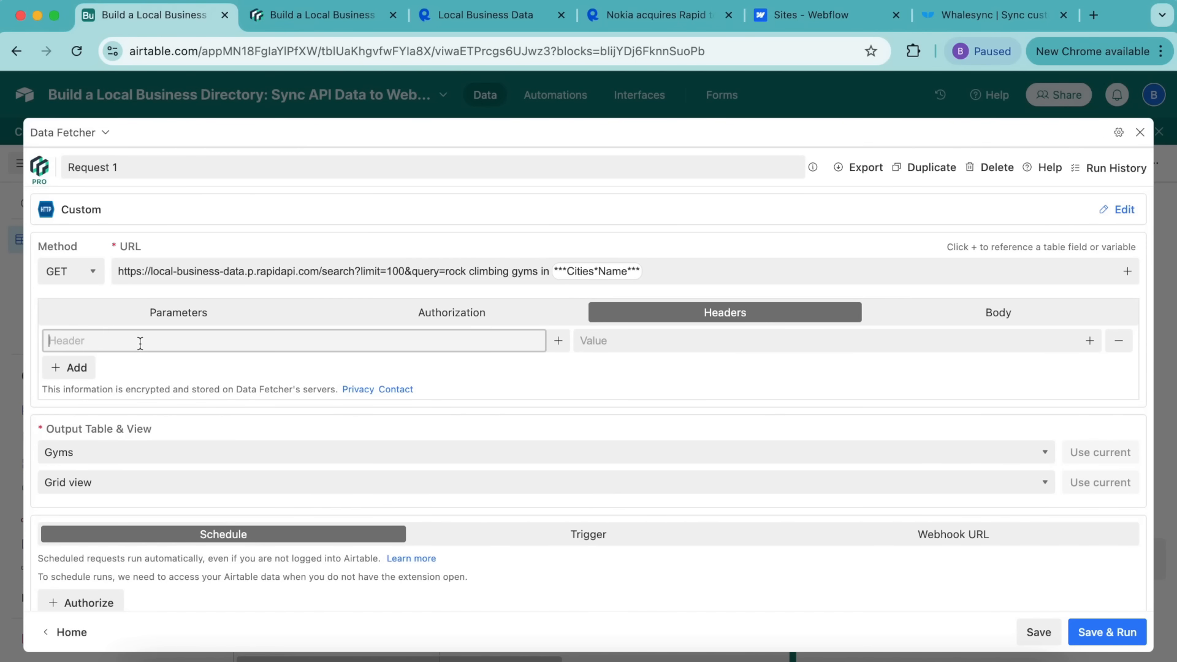
key(super+v)
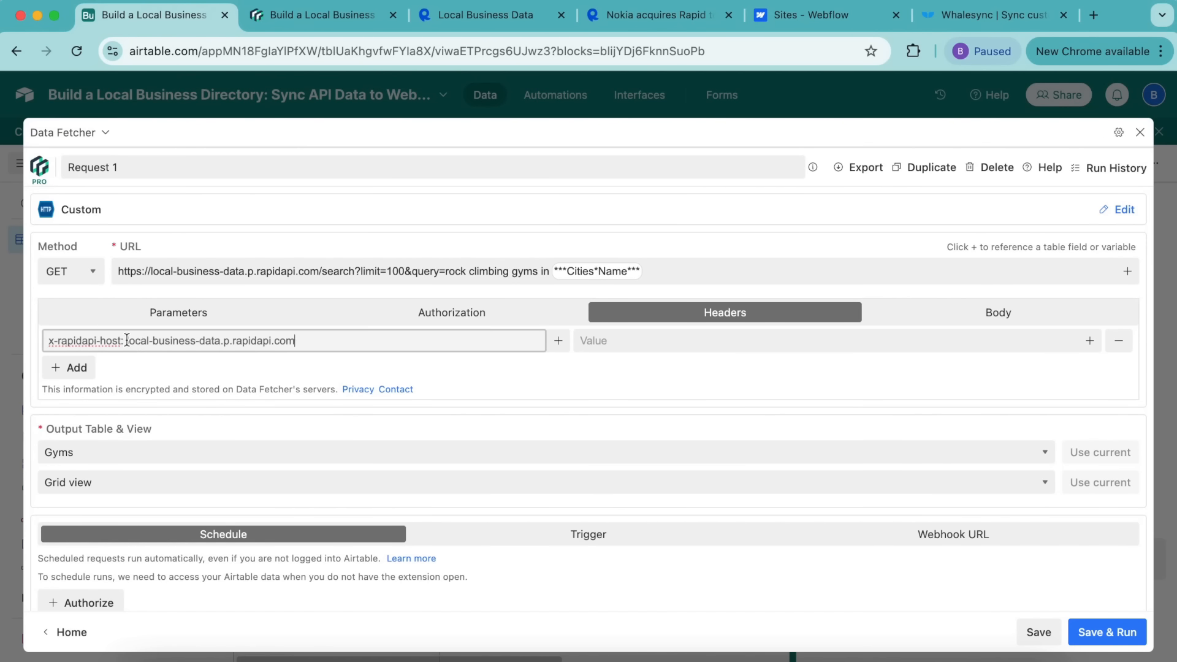
drag(127, 341, 309, 343)
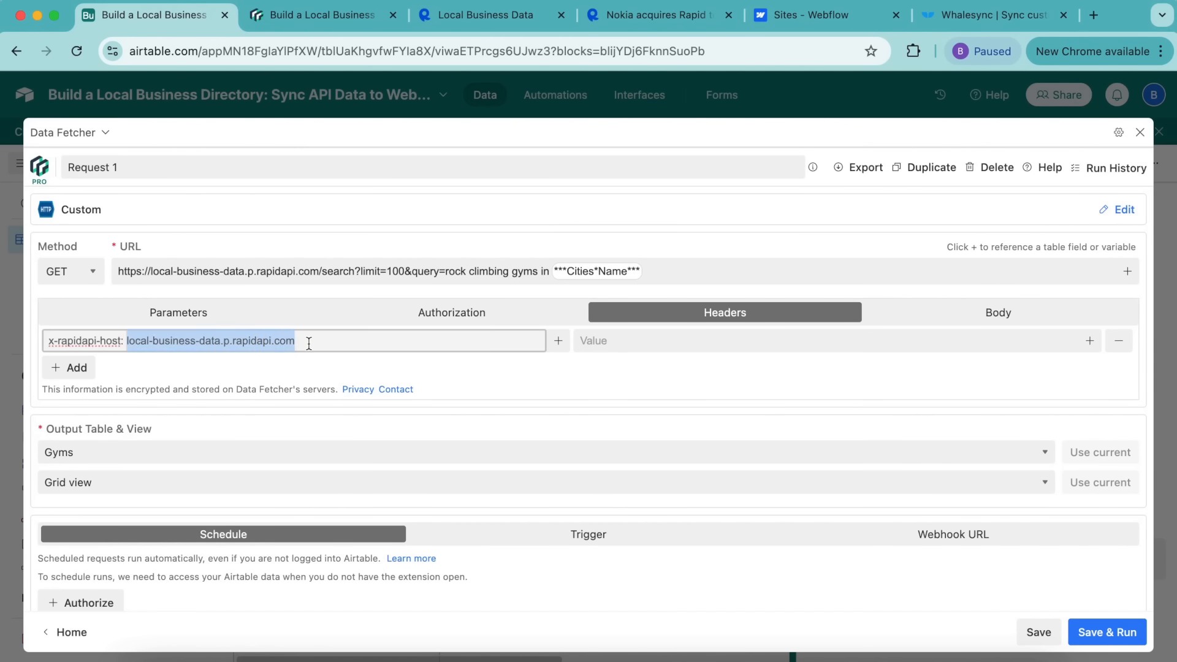
key(super+x)
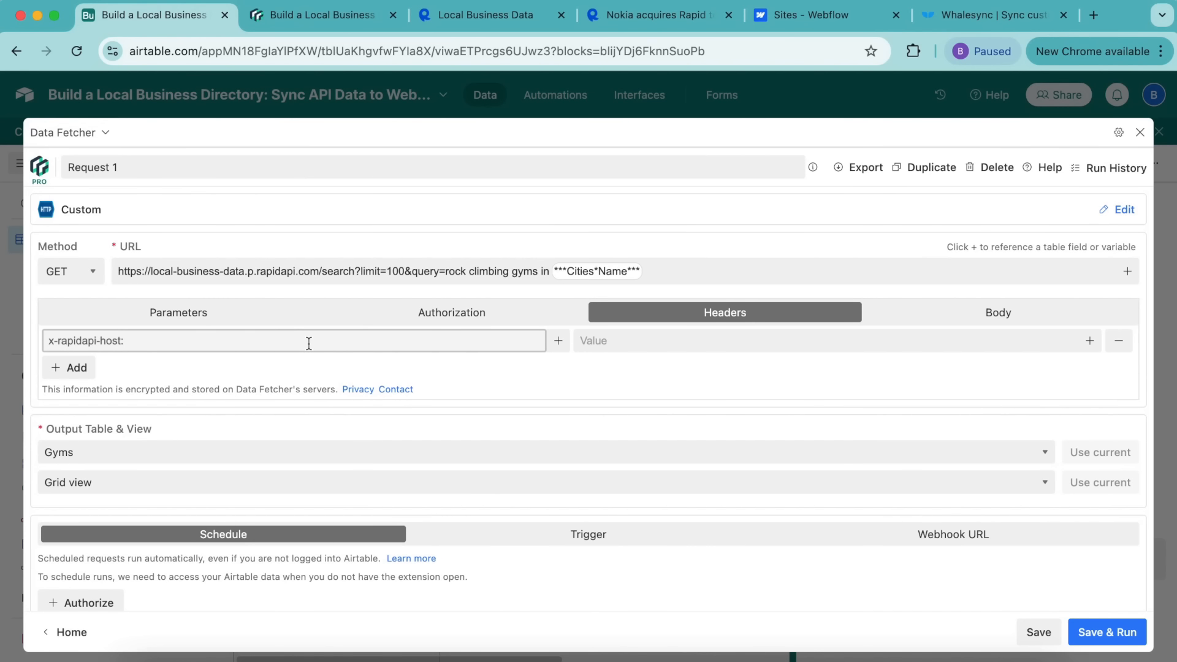
key(BackSpace)
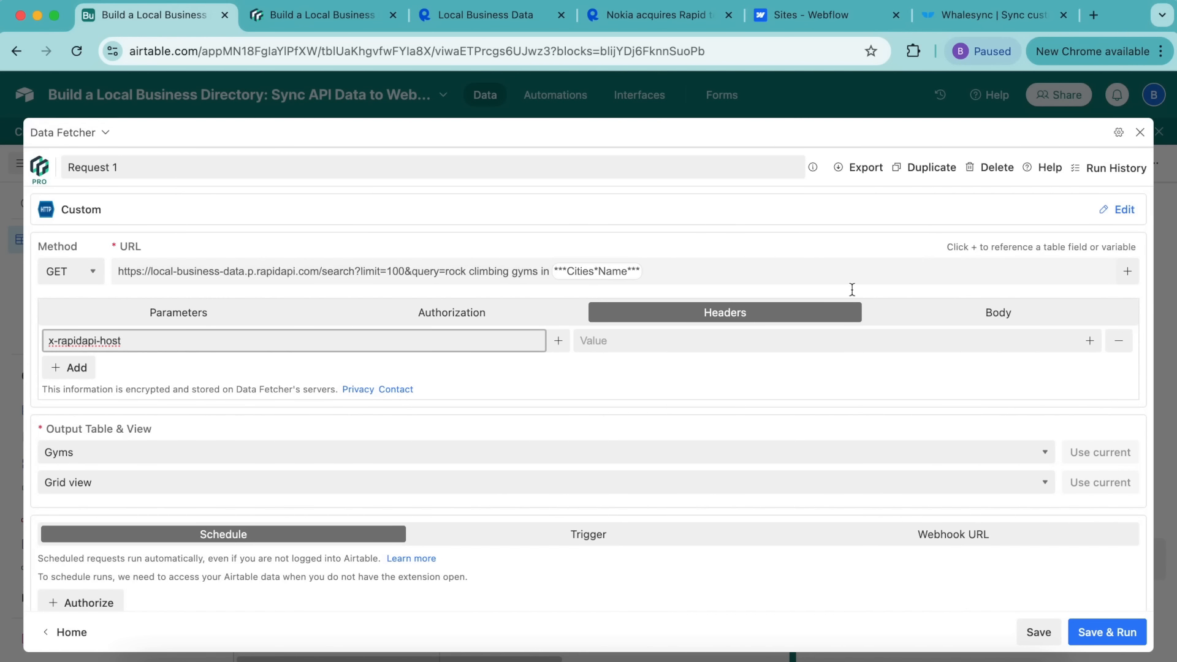
click(788, 341)
key(super+v)
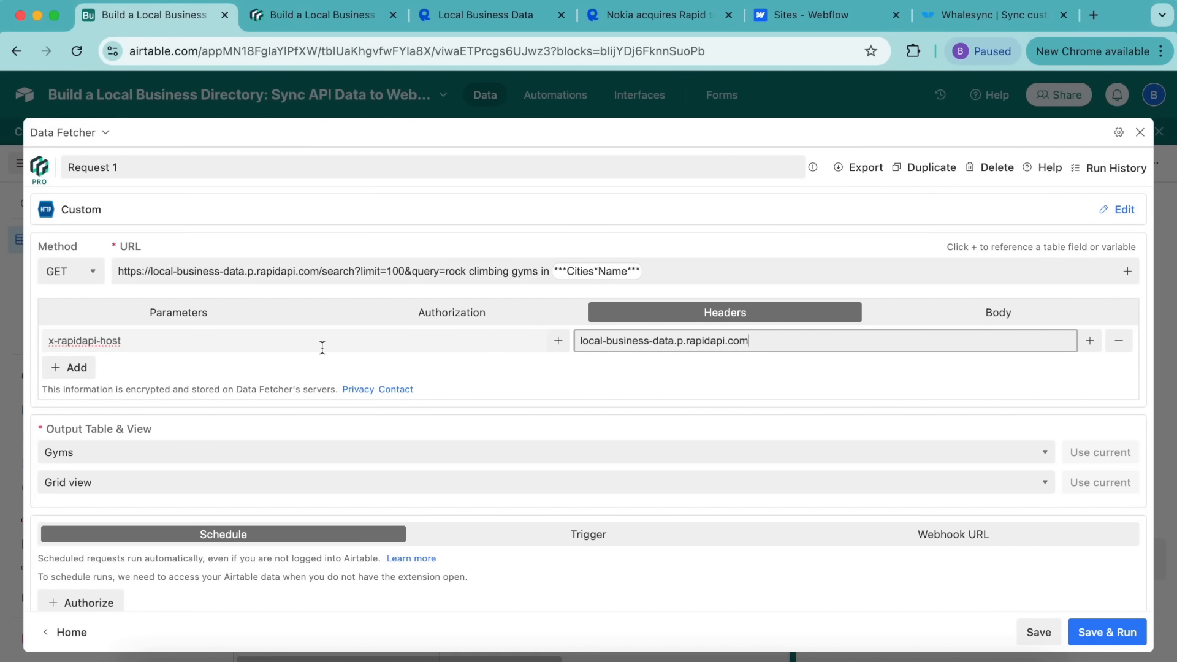
click(77, 368)
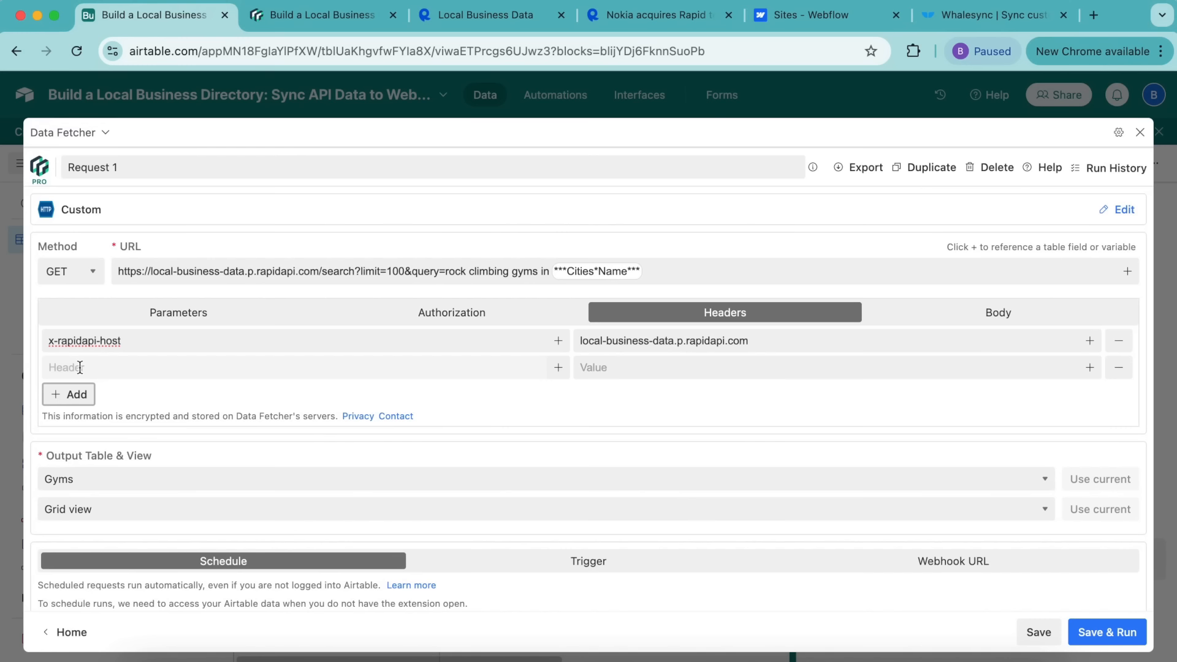
Step: Add an x-rapidapi-key header holding the RapidAPI key
click(310, 21)
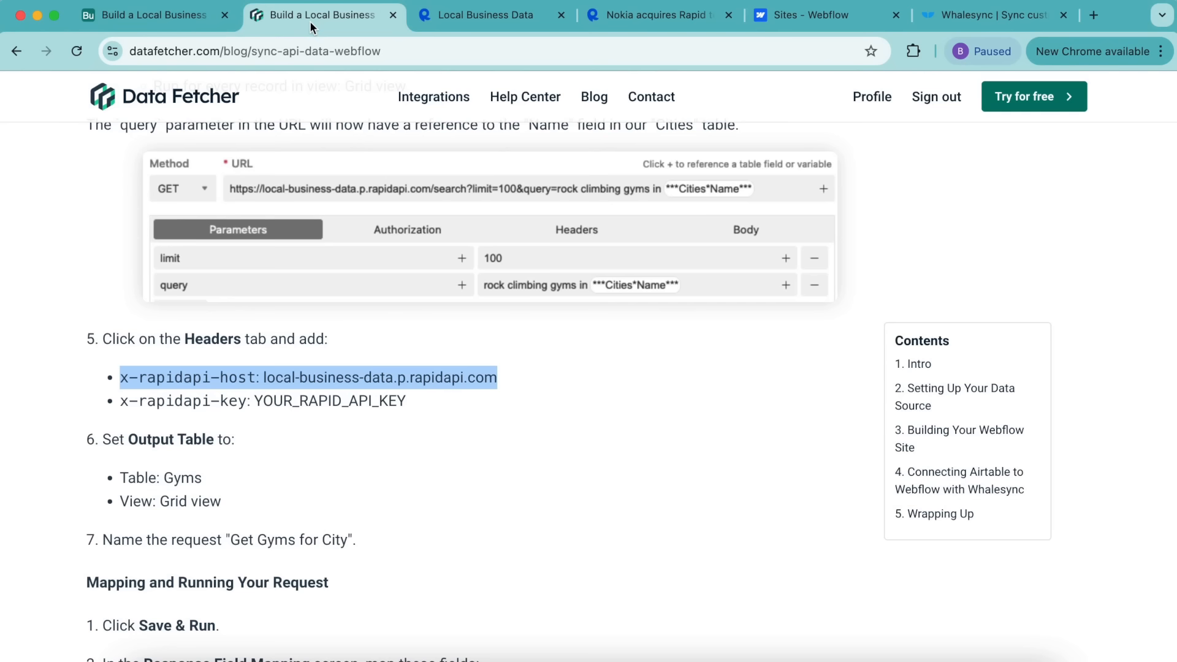
drag(122, 402, 246, 399)
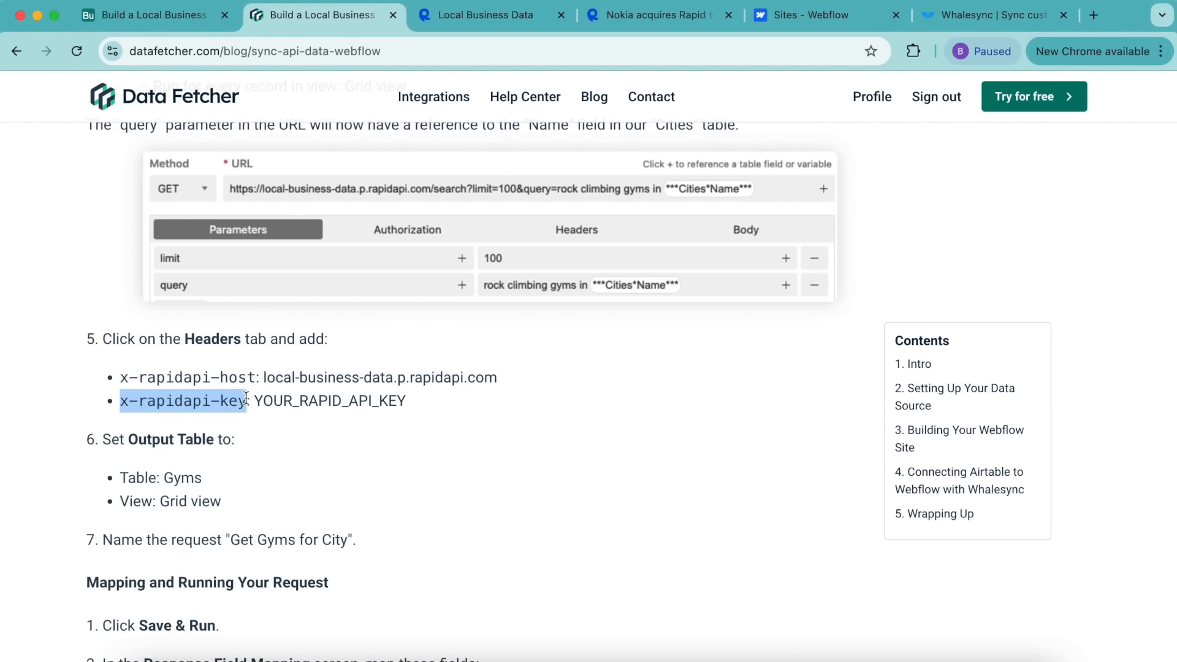
click(135, 17)
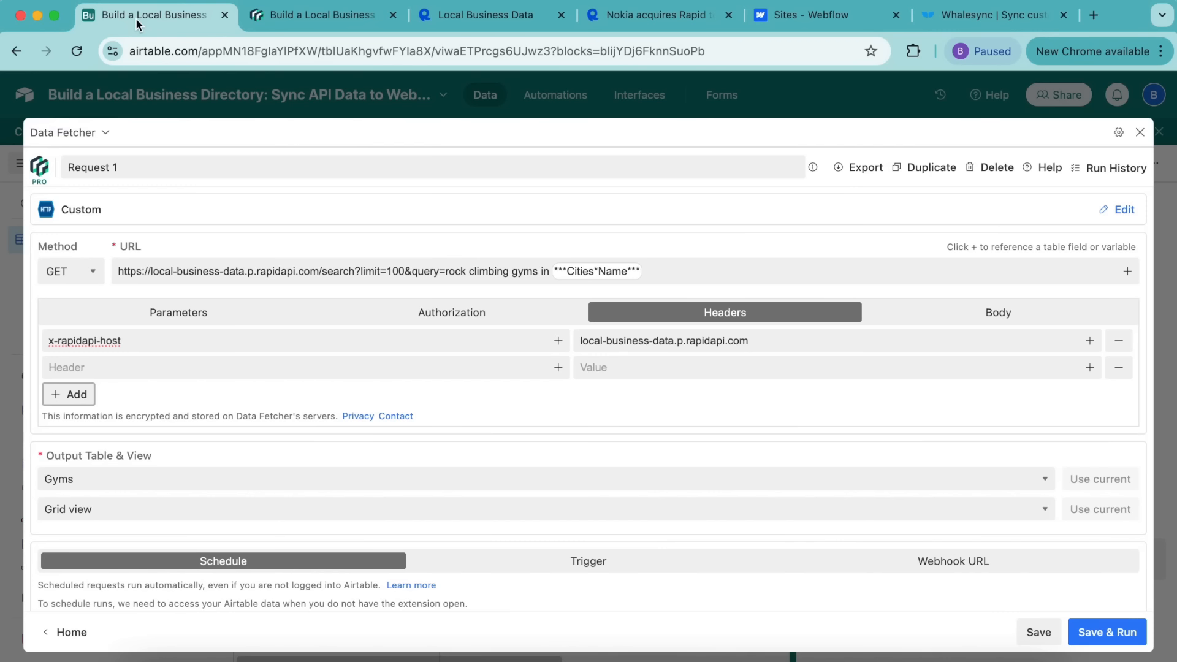
click(157, 368)
key(ctrl+v)
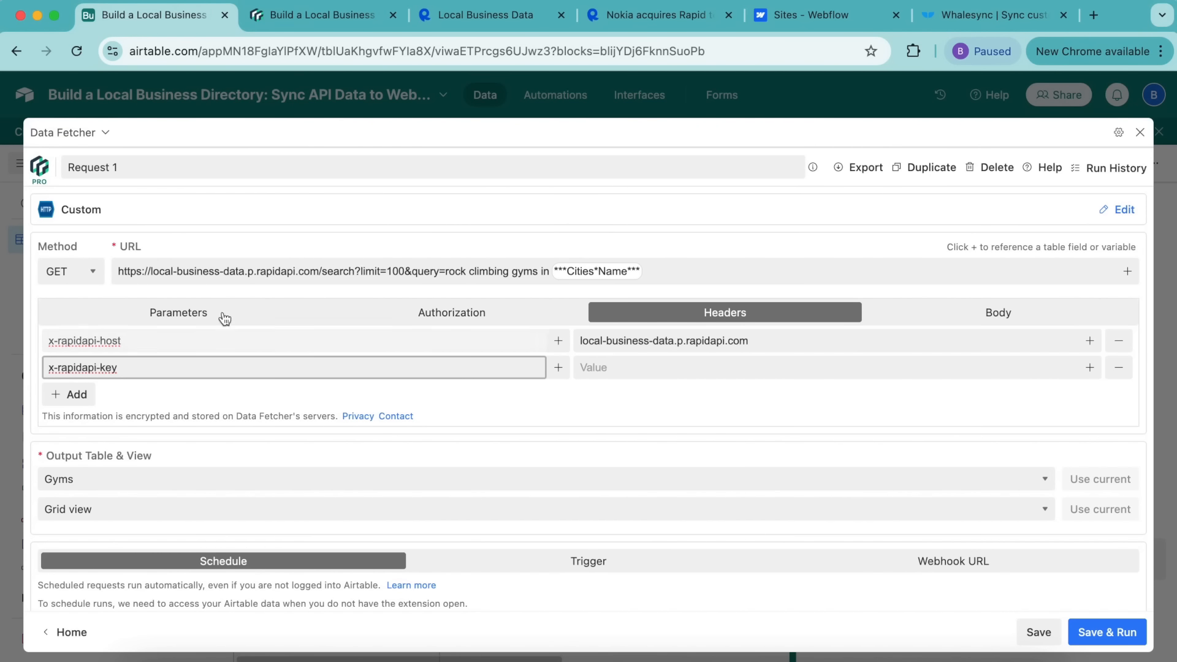
click(643, 365)
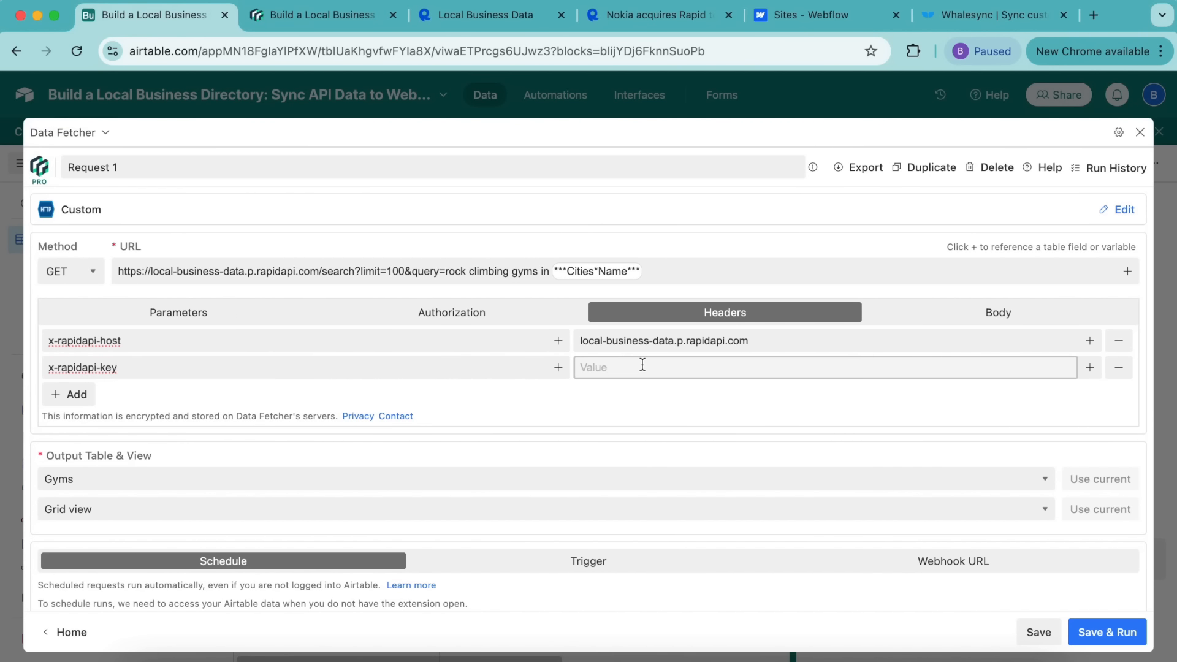
key(ctrl+v)
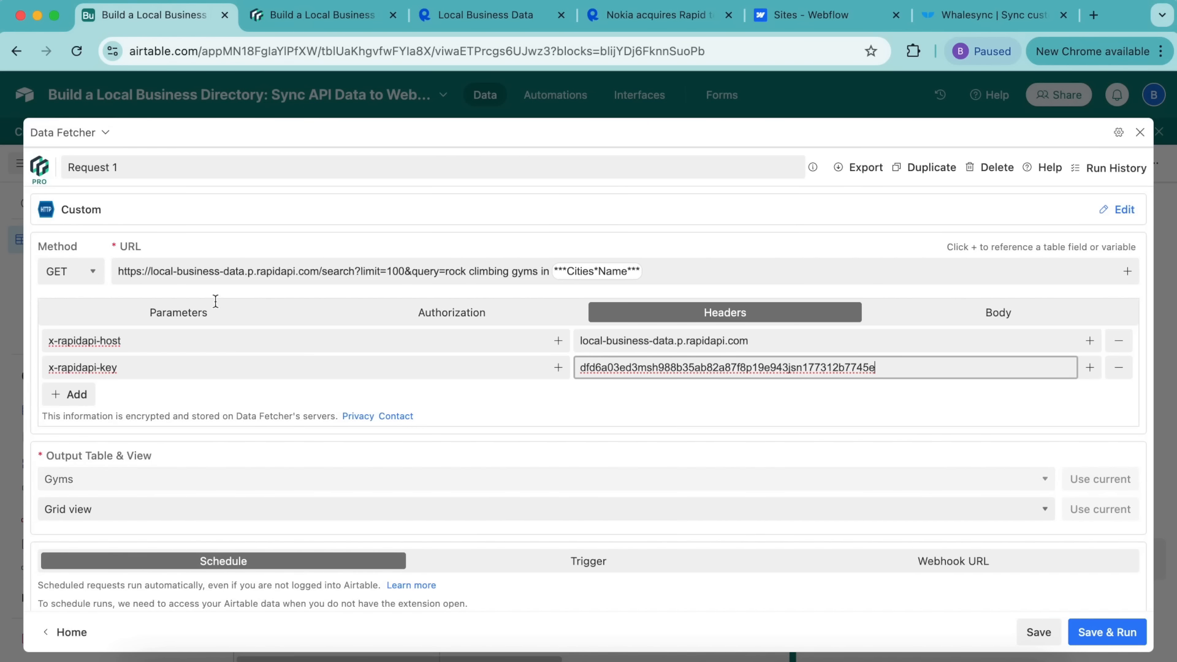
Step: Rename the request from Request 1 to 'Fetch Gyms for City'
click(158, 166)
key(super+a)
key(super+v)
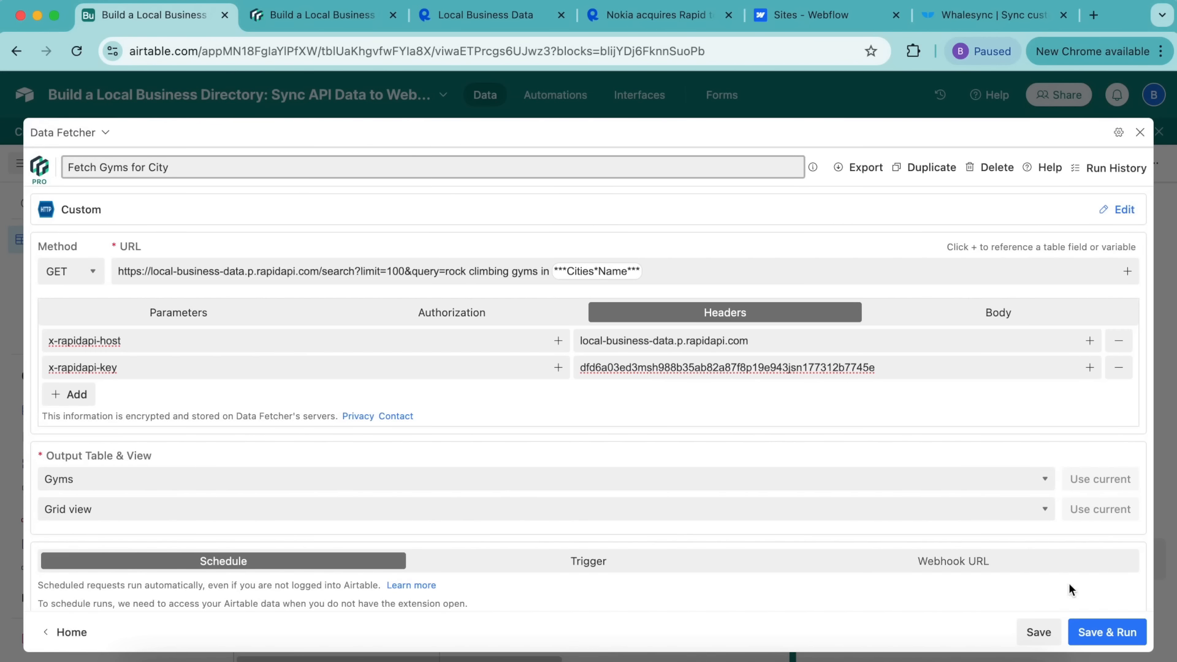
Step: Save and run the request to get 32 records, then deselect all response fields
click(1105, 634)
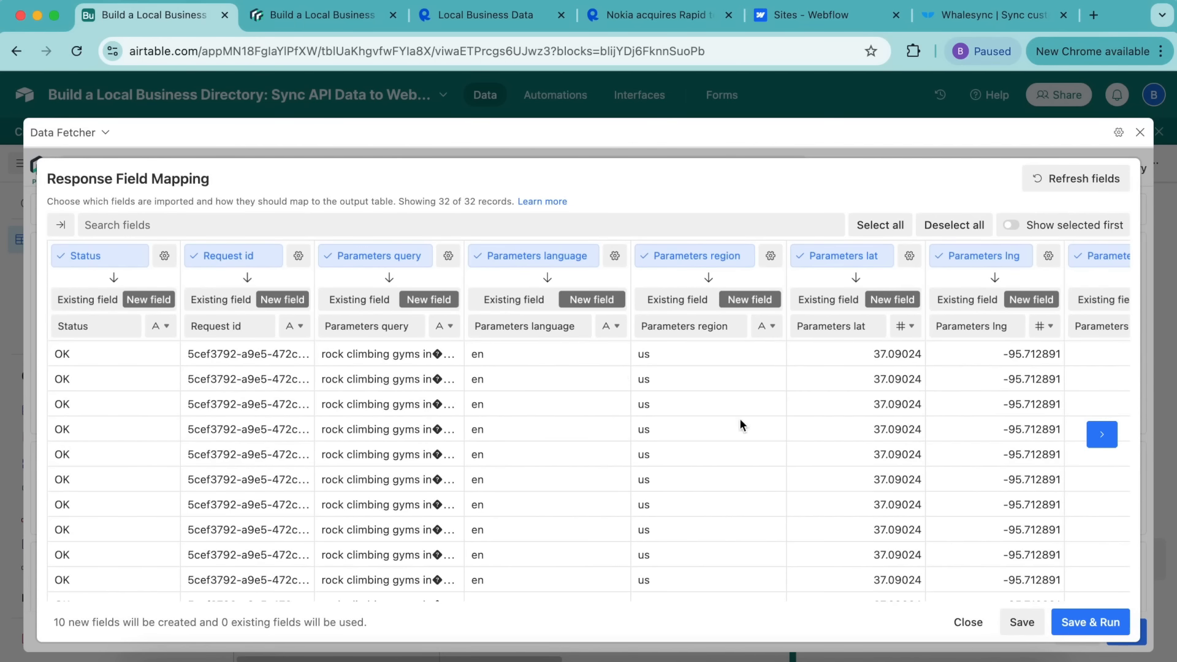
scroll(739, 418, right, 10)
scroll(739, 418, left, 10)
click(964, 232)
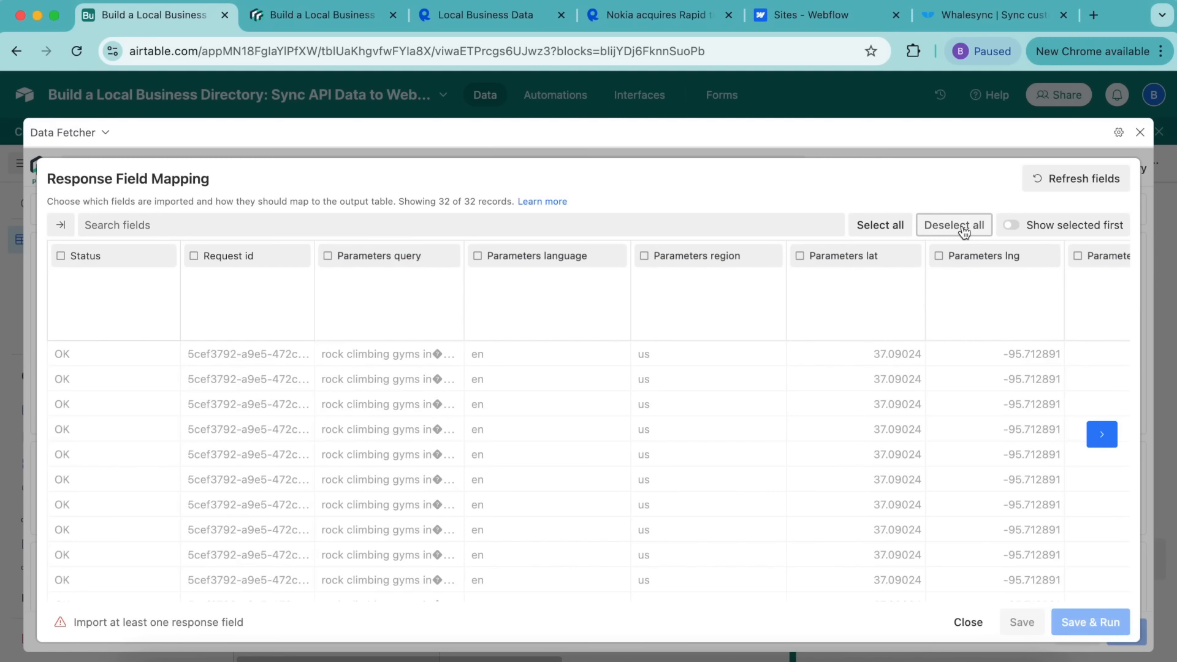
Step: Import the Name response field into the existing Name field
click(323, 225)
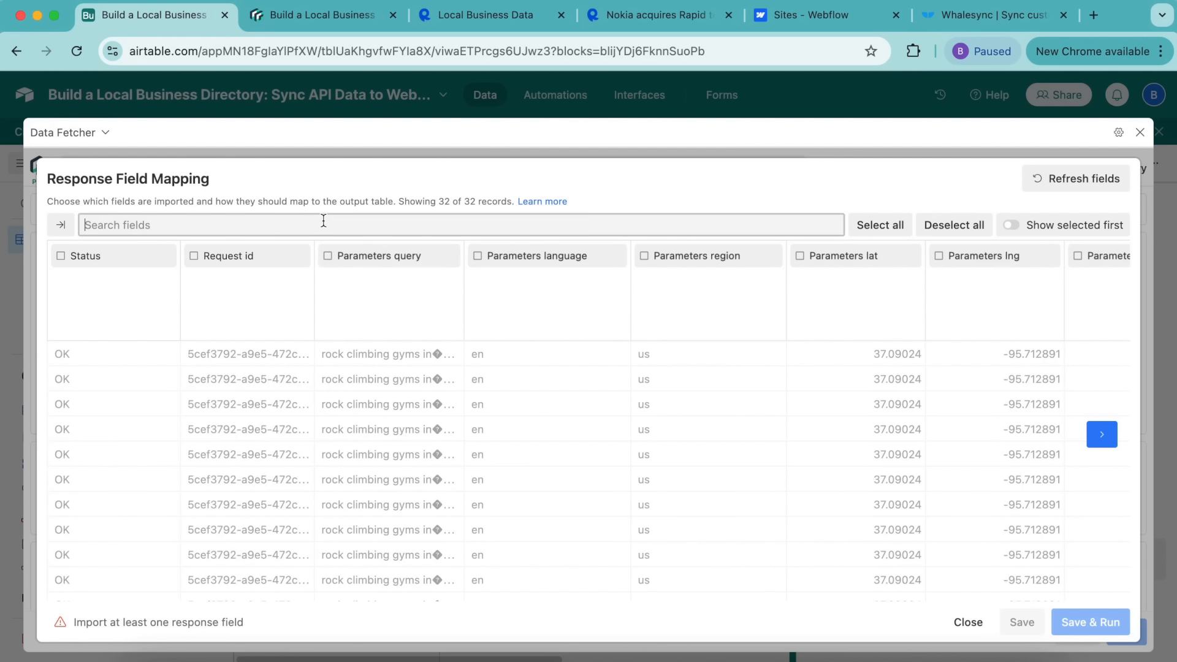
text(name)
click(60, 256)
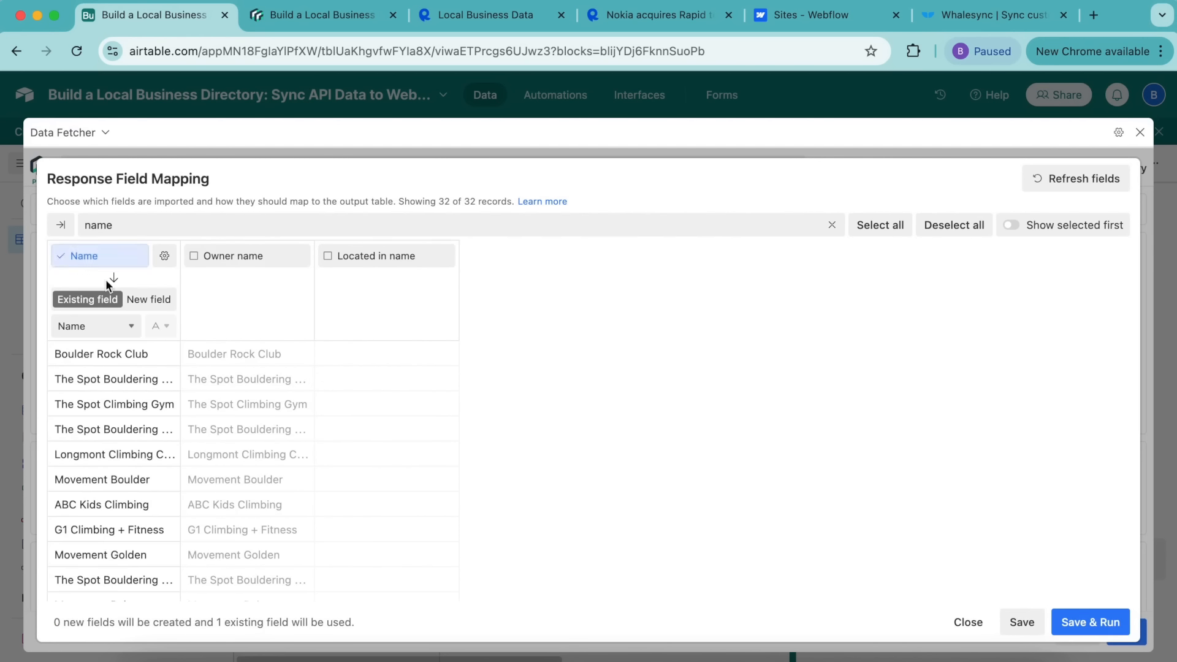
click(125, 323)
click(125, 331)
Step: Import the Address response field as a new field
double_click(118, 226)
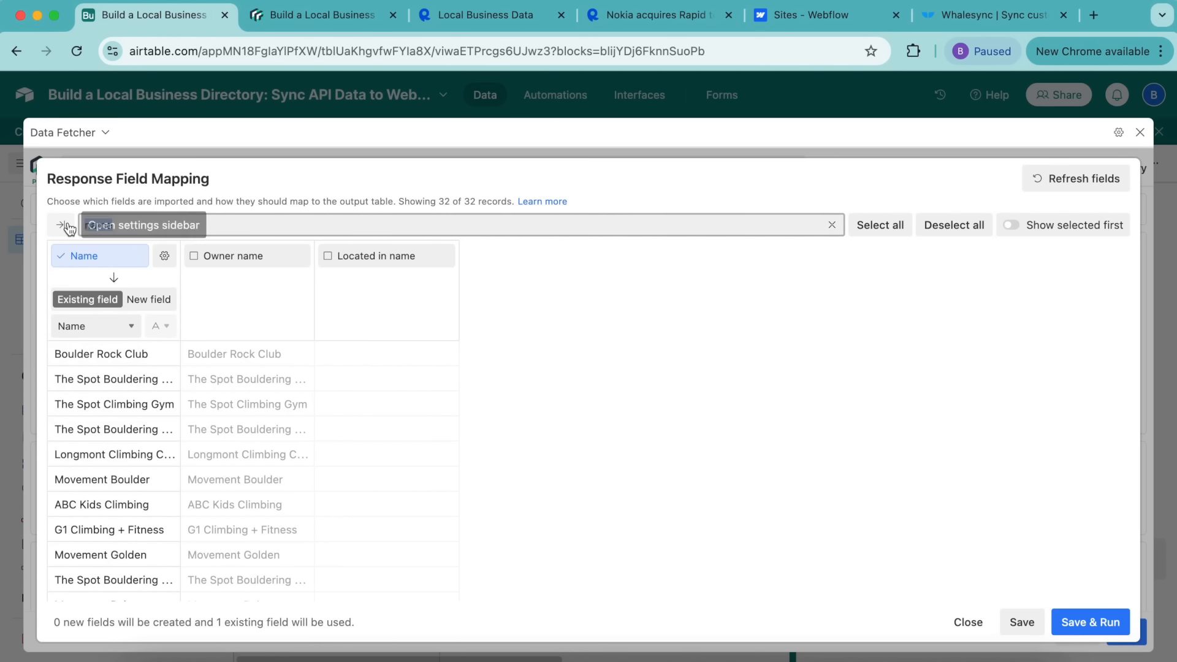
text(add)
click(198, 263)
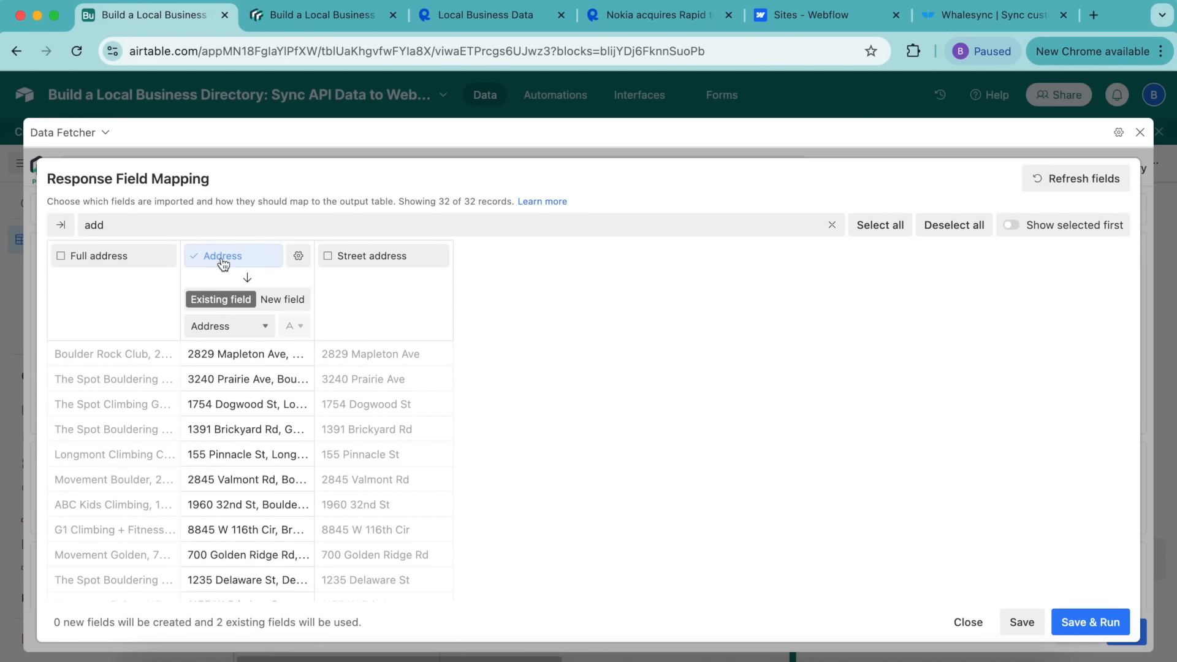
click(297, 300)
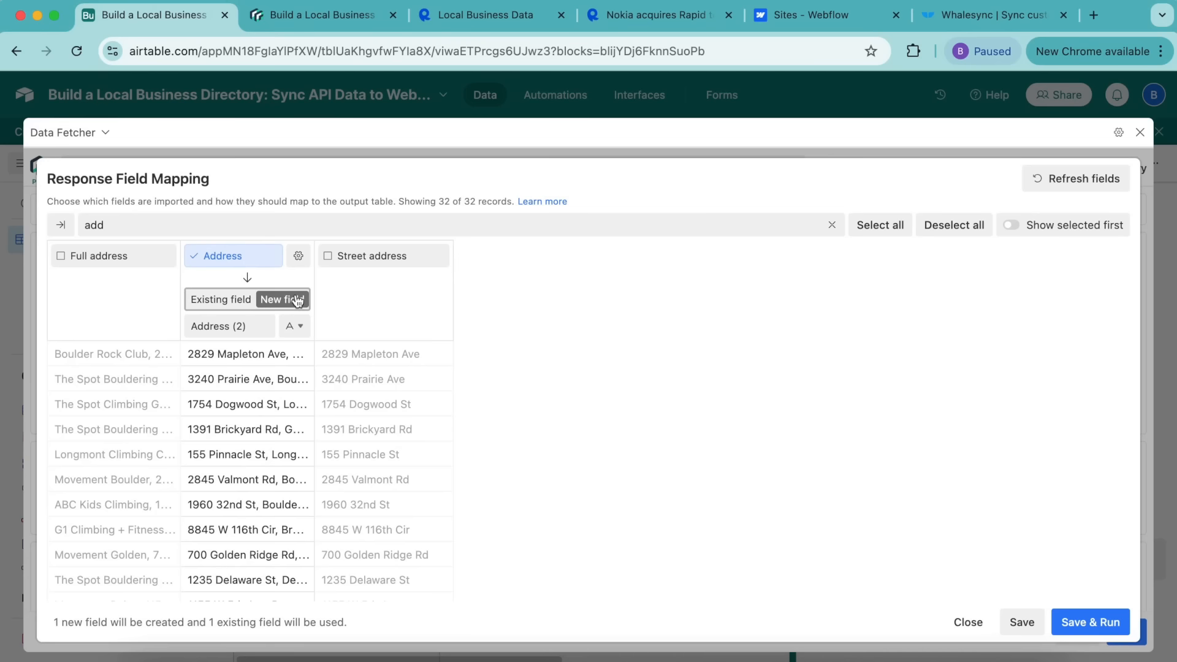
click(251, 325)
Step: Import Website as a new field named 'Website'
double_click(94, 225)
text(web)
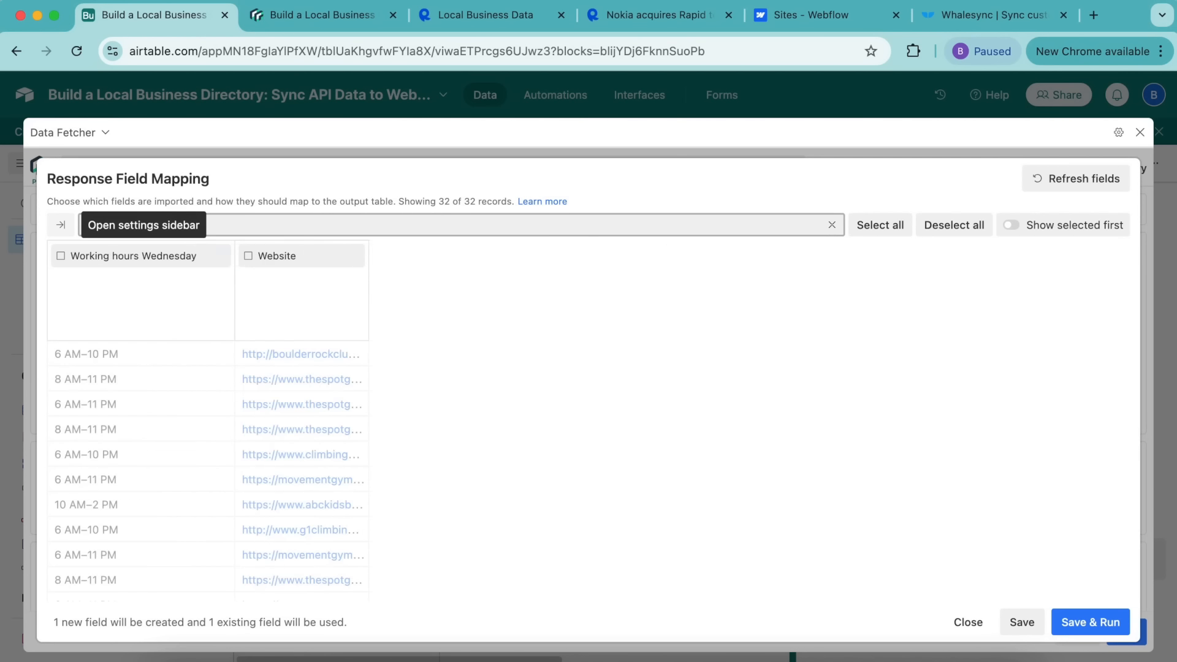
click(239, 184)
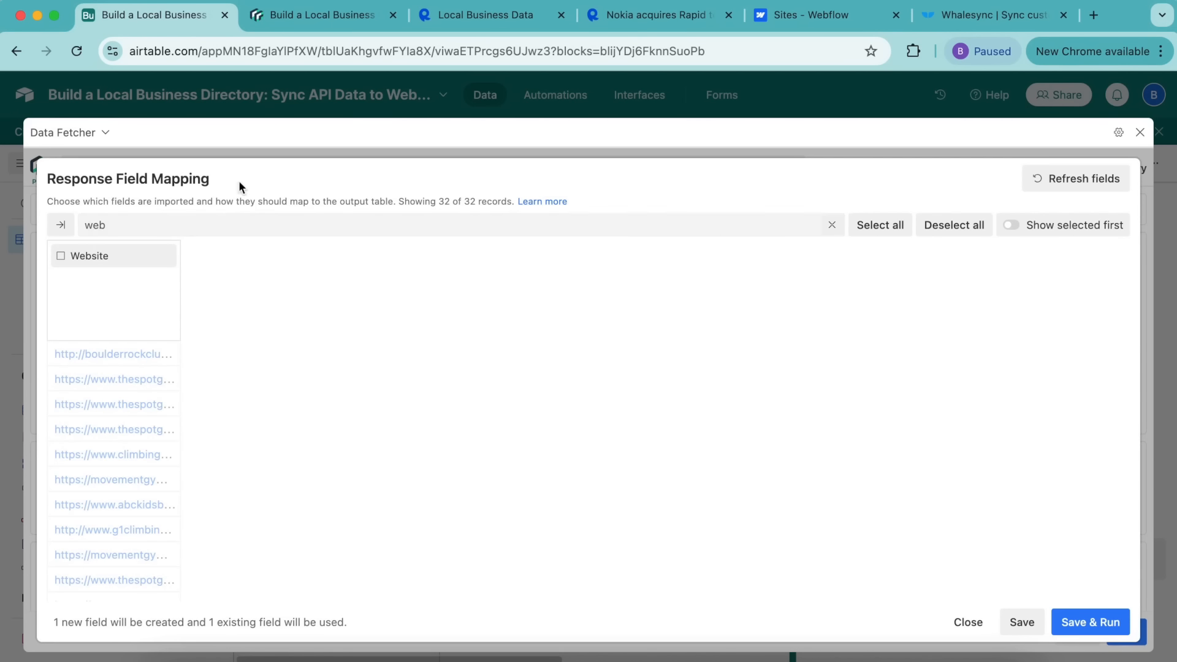
click(62, 257)
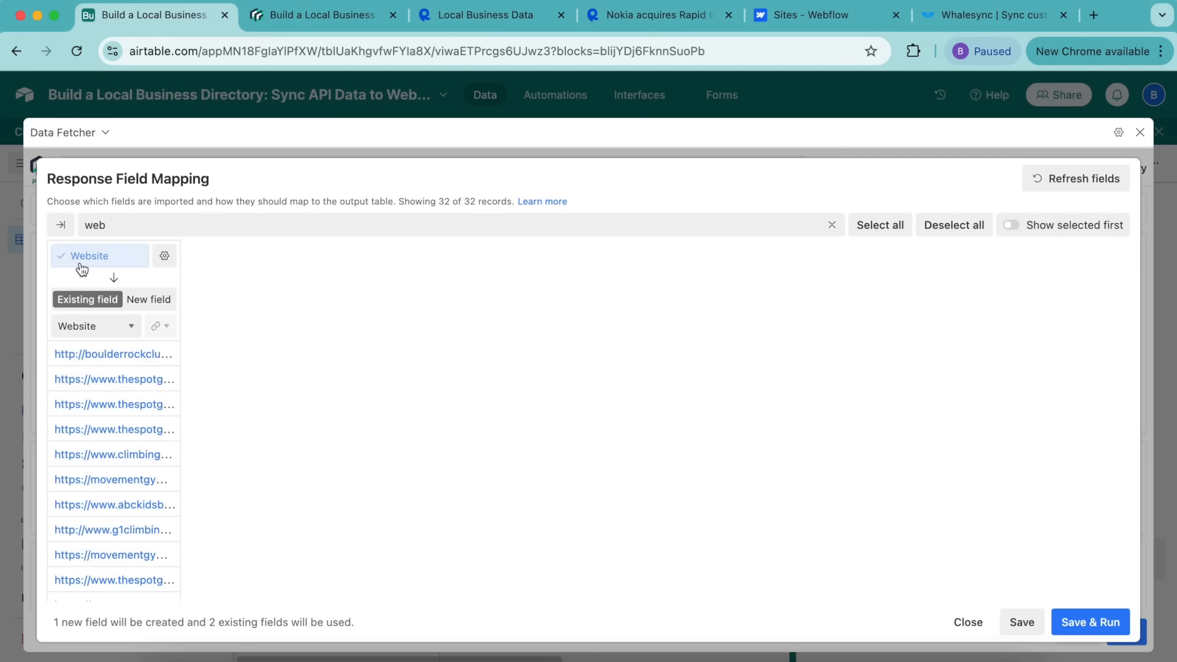
click(152, 300)
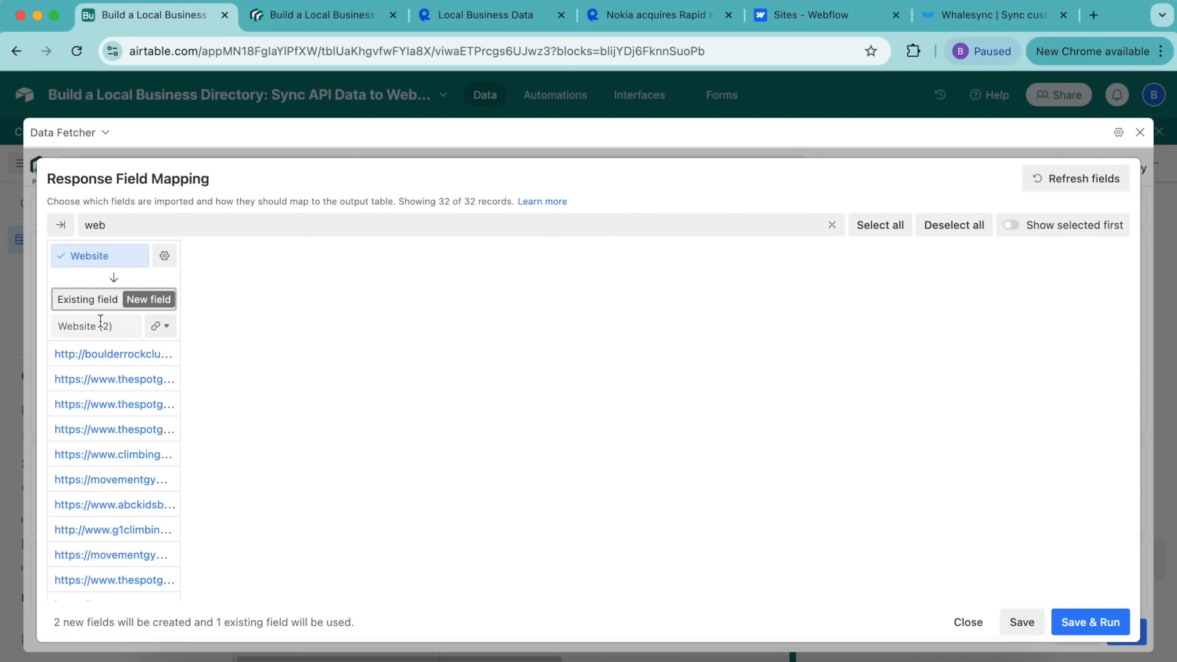
drag(98, 325, 125, 325)
key(BackSpace)
Step: Import the Photos sample photo url as a new field named 'Photo'
double_click(95, 225)
key(BackSpace)
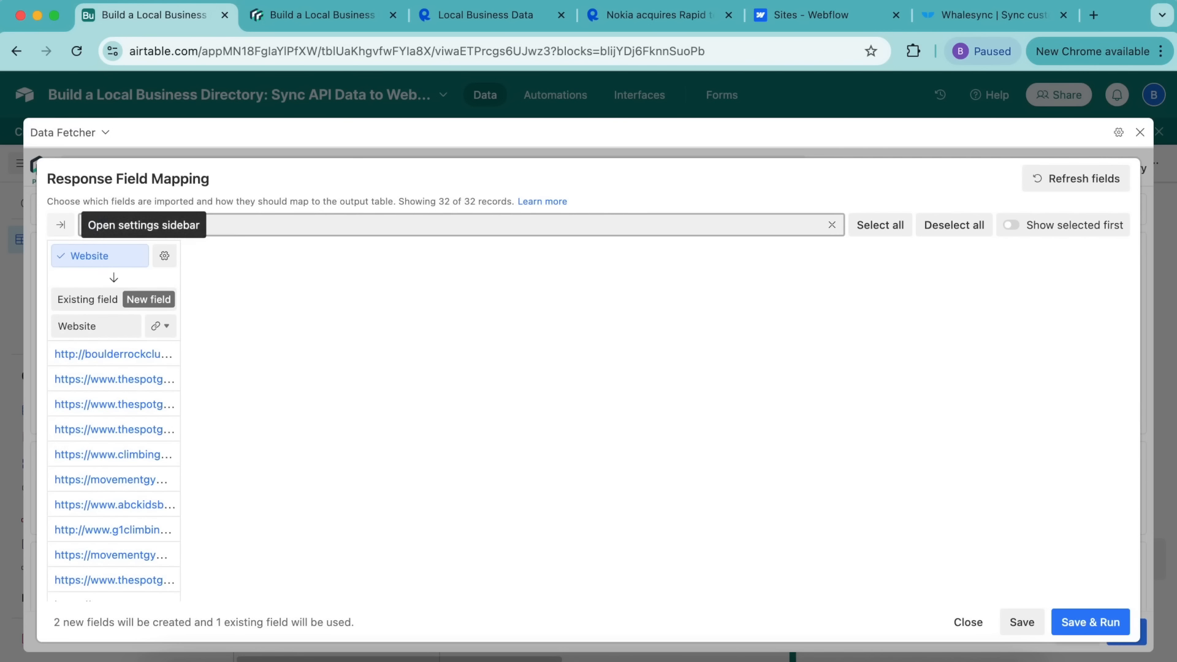
text(photo)
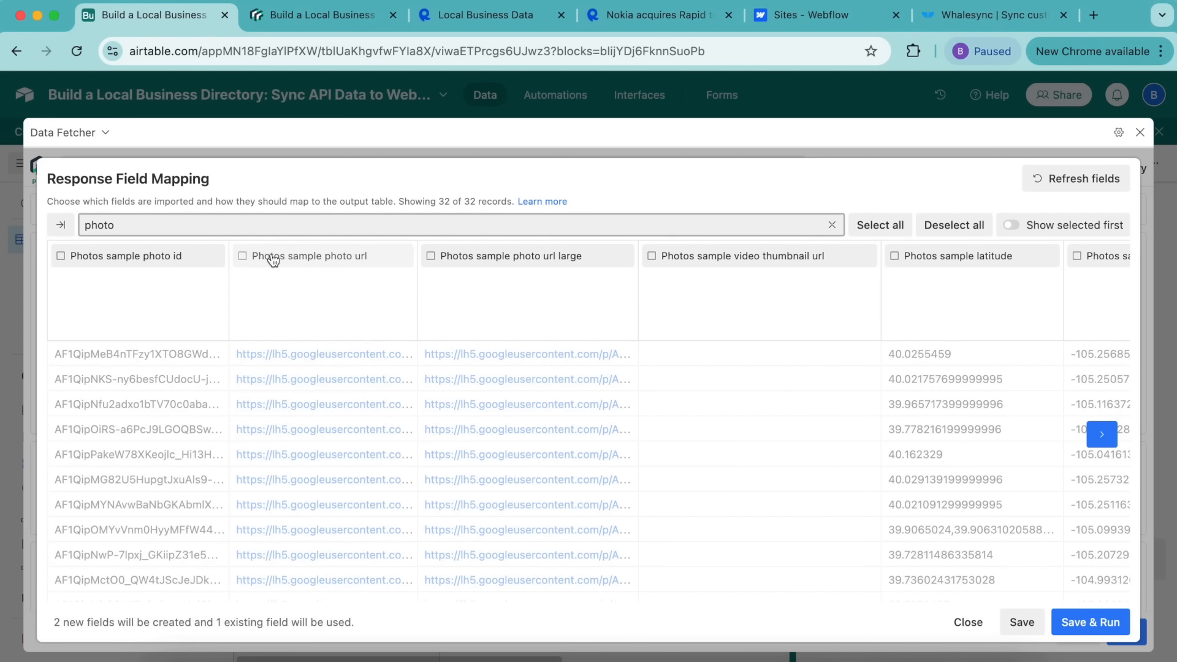
click(245, 257)
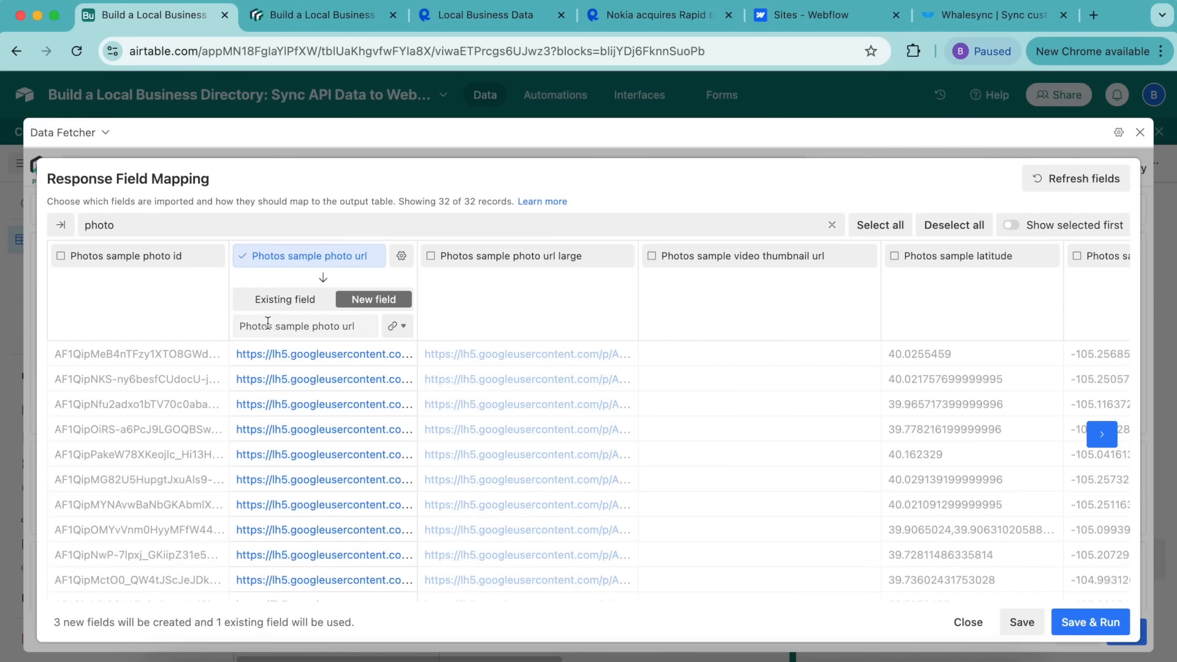
drag(267, 326, 378, 330)
key(BackSpace)
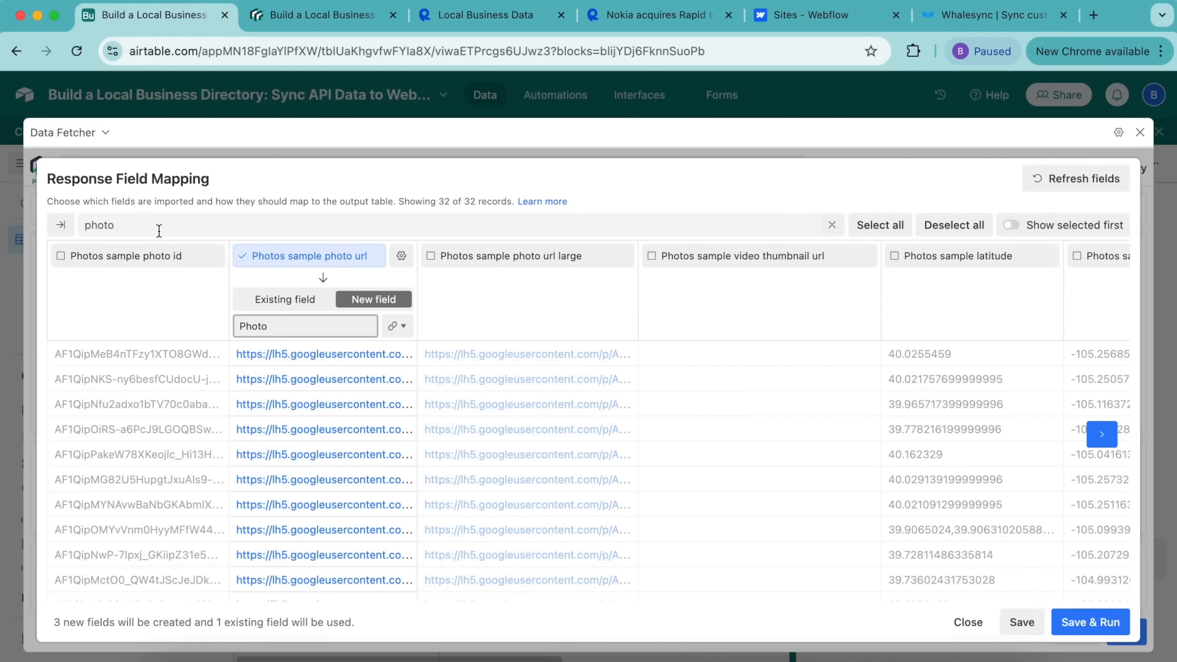
Step: Import Business id as a new field and bring up the request settings
double_click(77, 225)
text(busin)
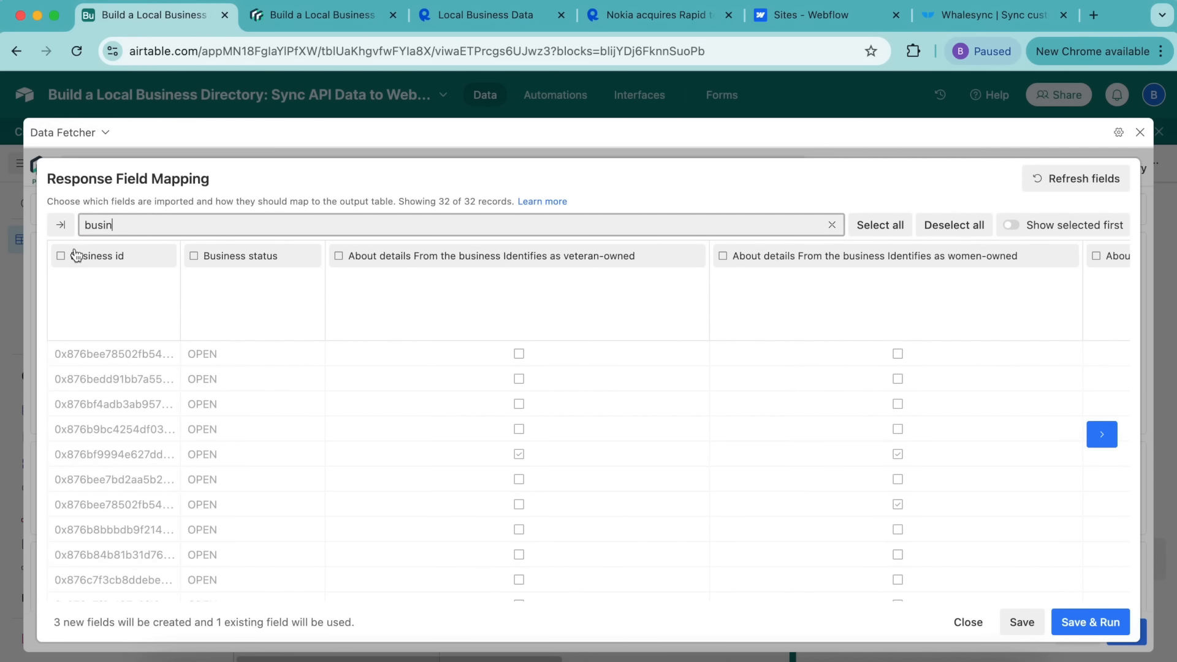
click(78, 255)
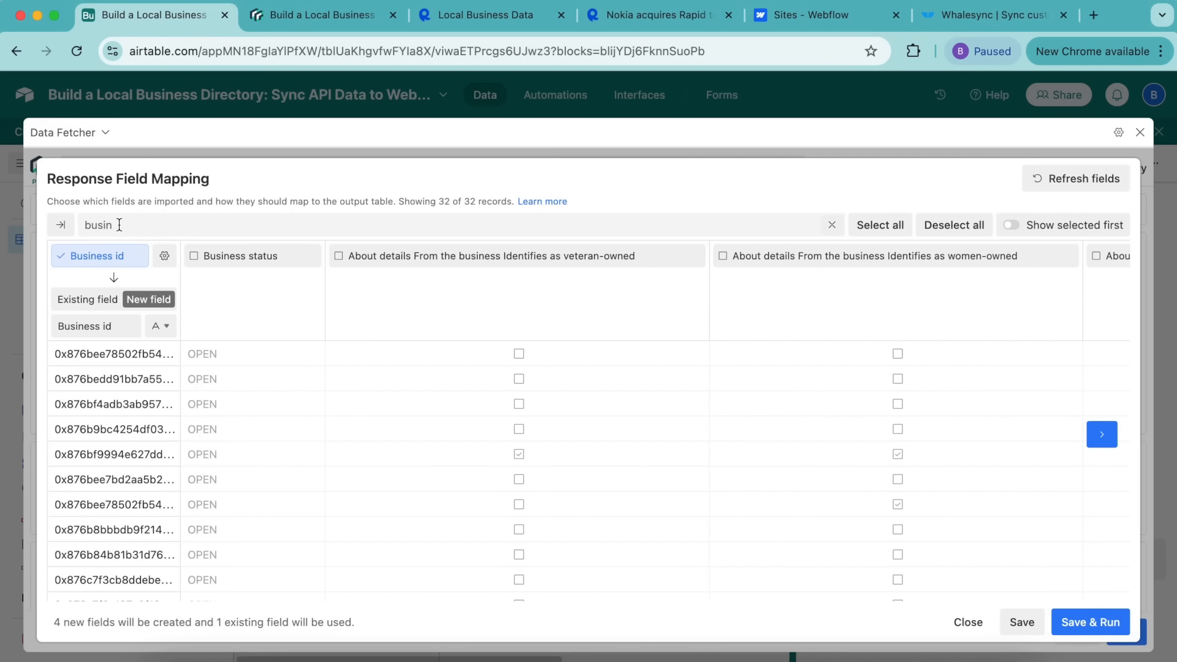
click(61, 225)
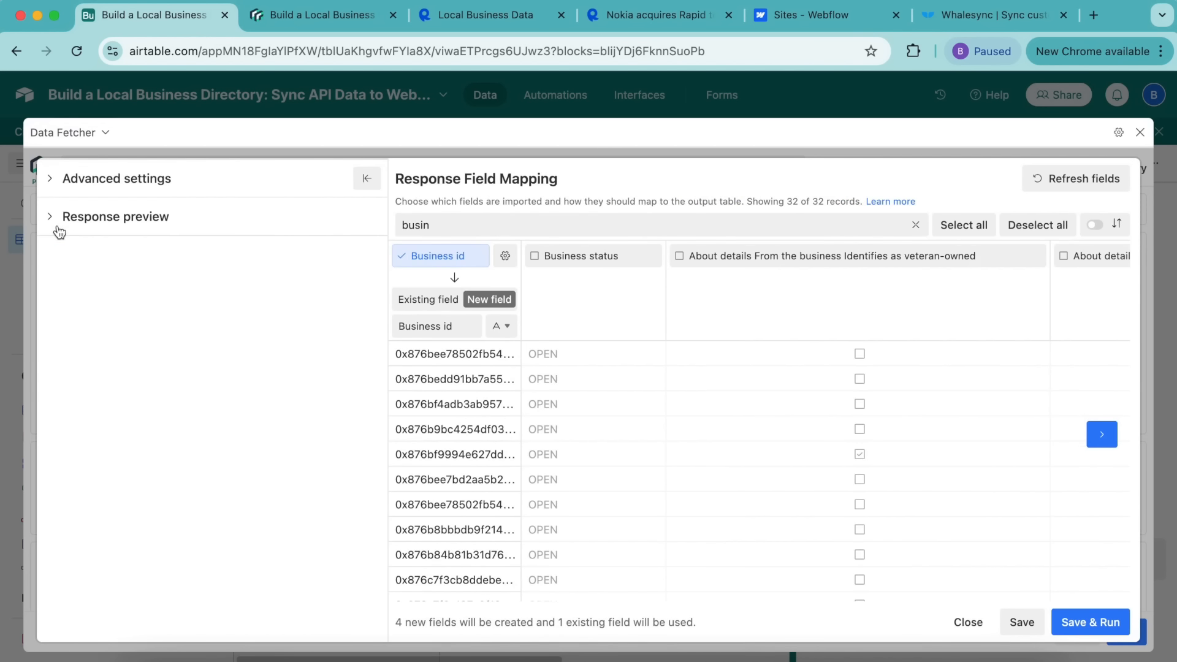
Step: Update existing records matched on Business id and set City as a fixed linked value
click(77, 187)
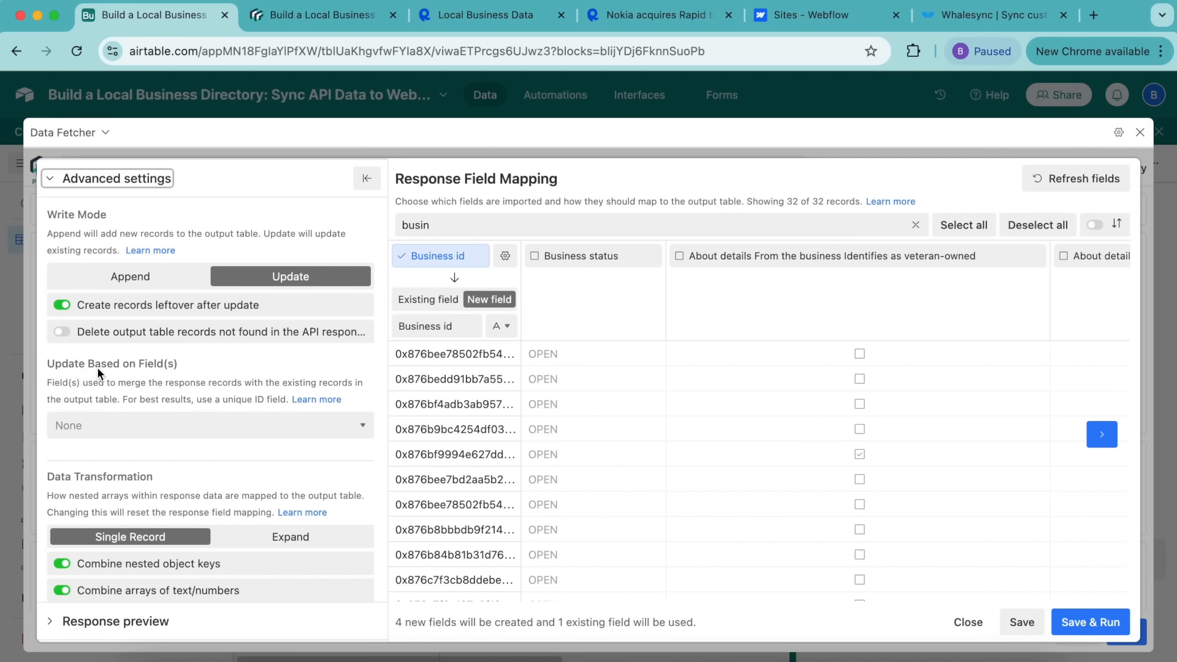
click(87, 425)
click(93, 460)
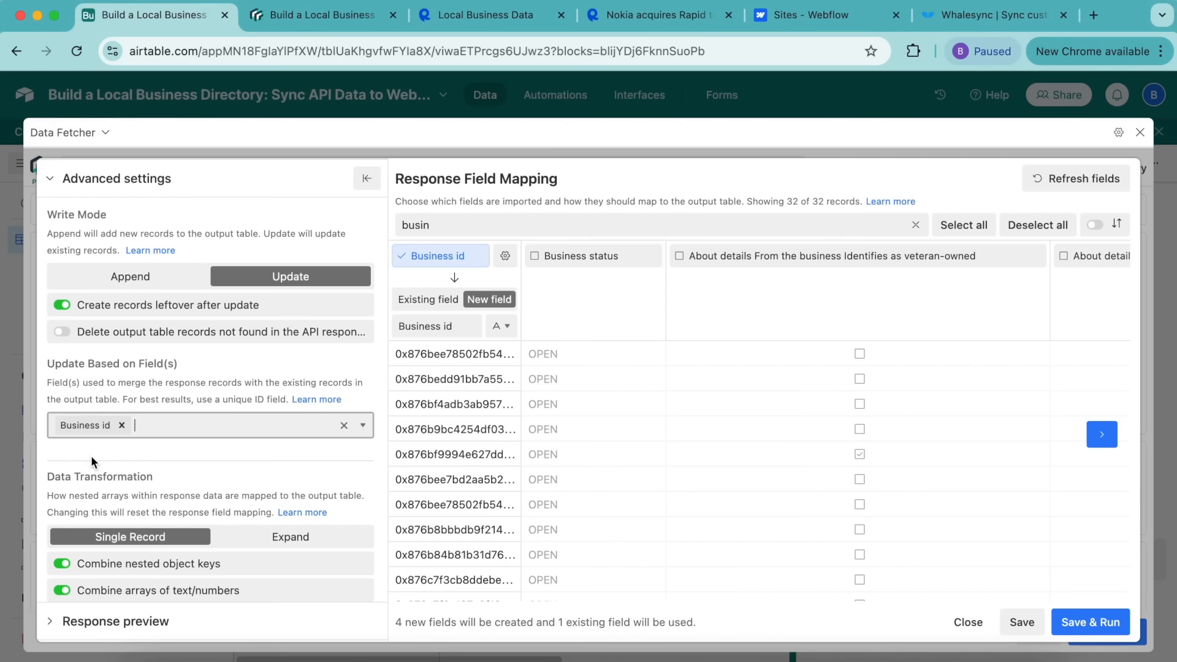
scroll(91, 455, down, 5)
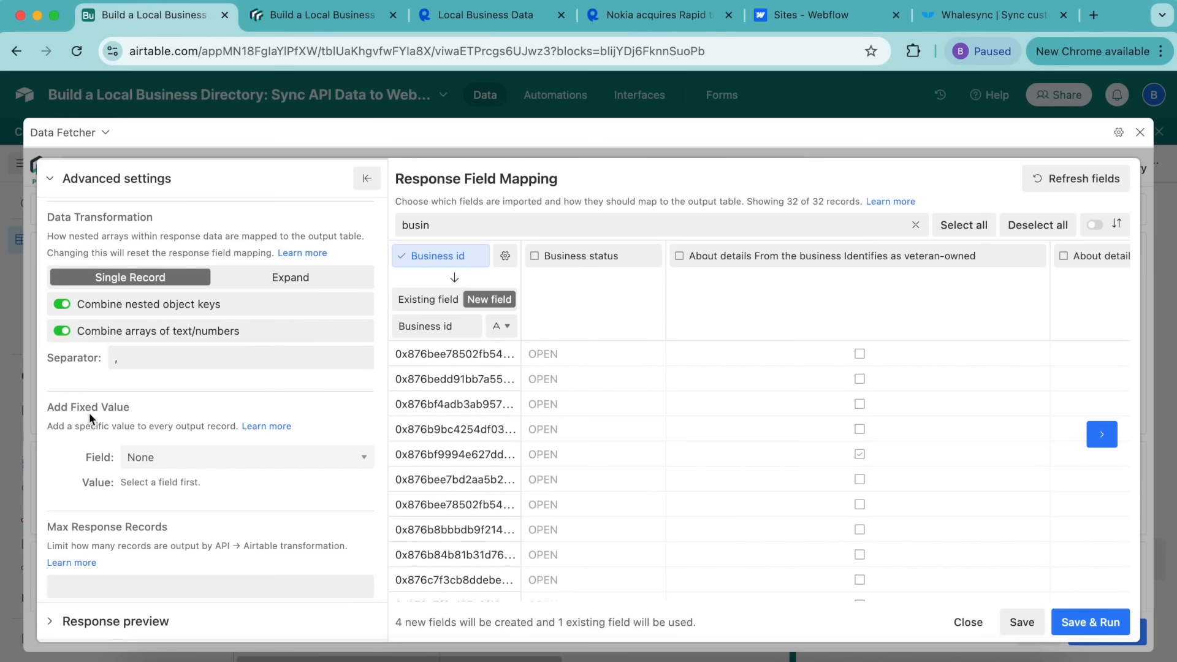
click(166, 457)
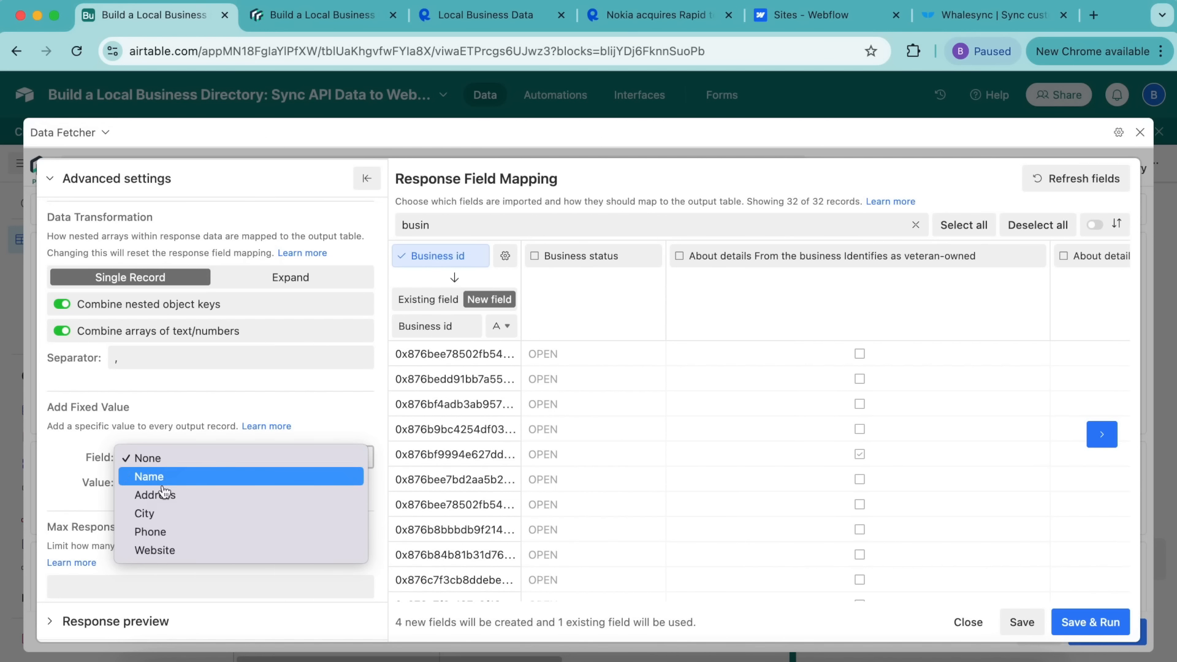
click(162, 518)
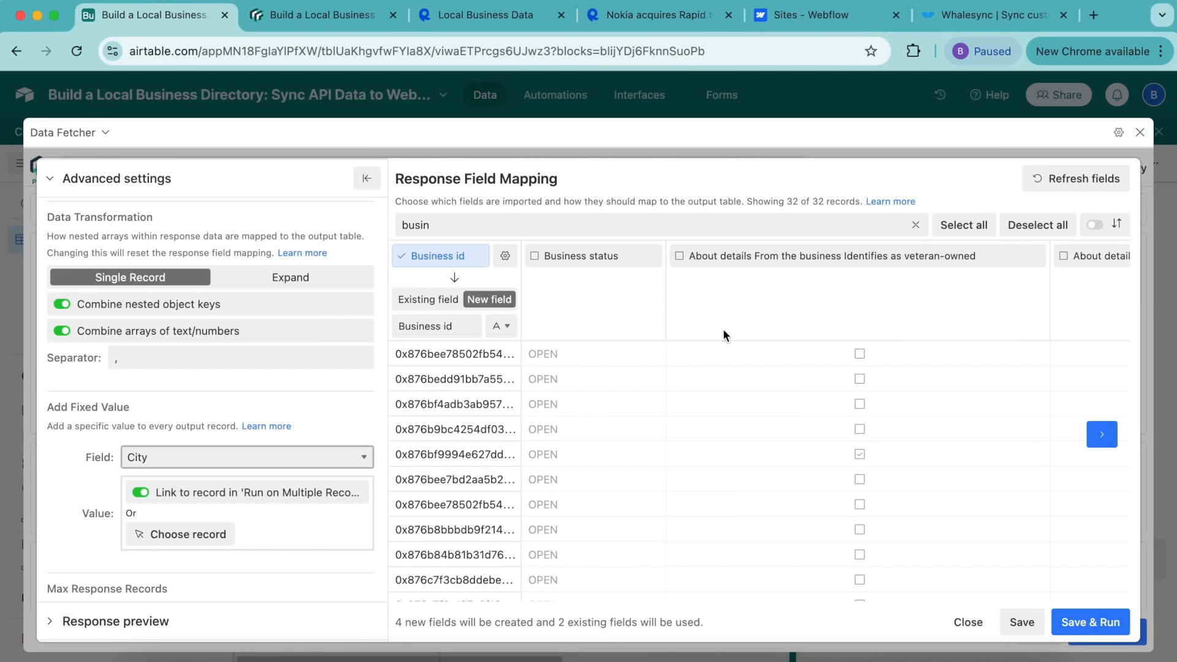
Step: Save and run the request, view the 109 fetched gyms, then reopen Data Fetcher
click(1070, 623)
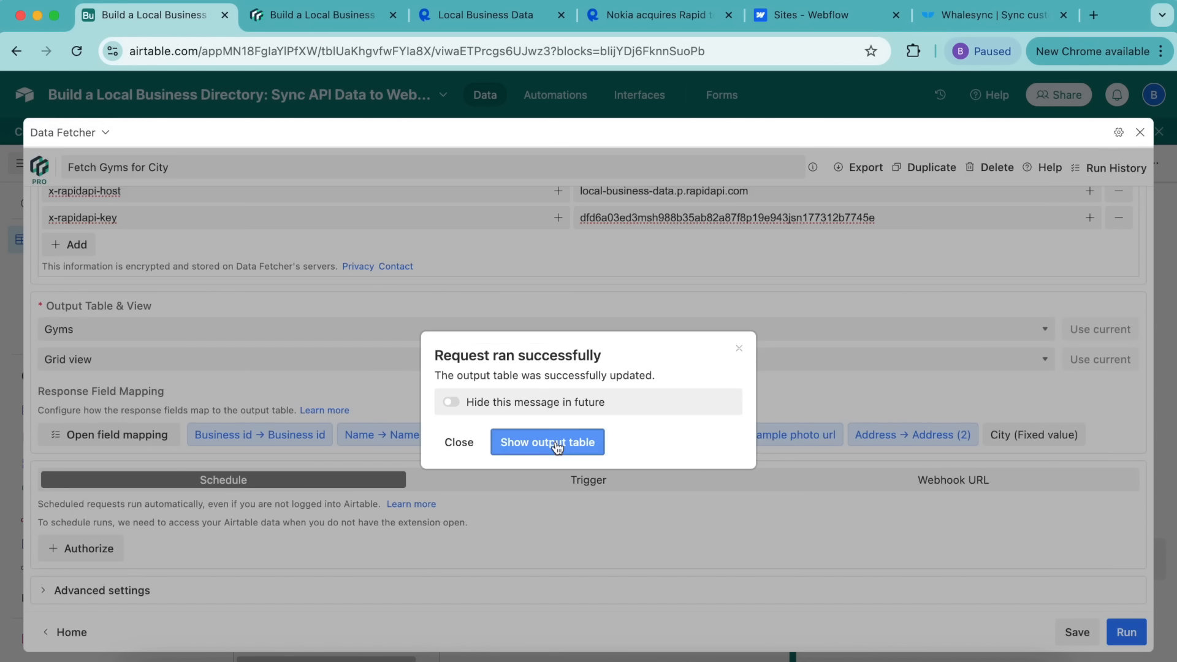
click(558, 447)
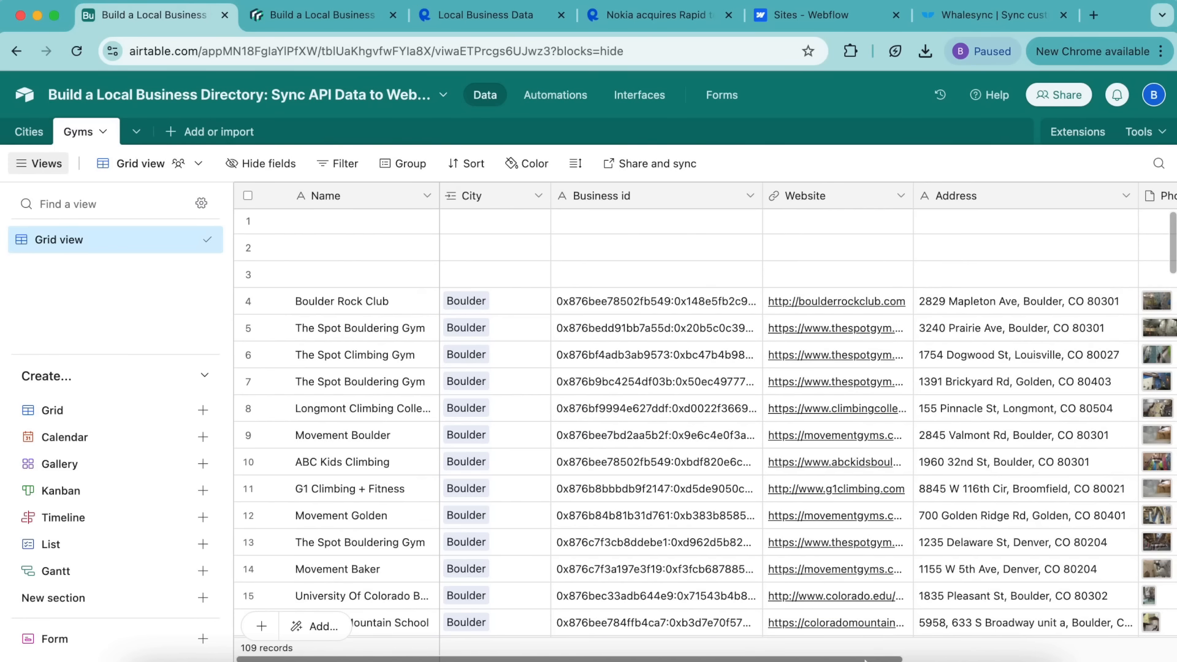
click(1075, 136)
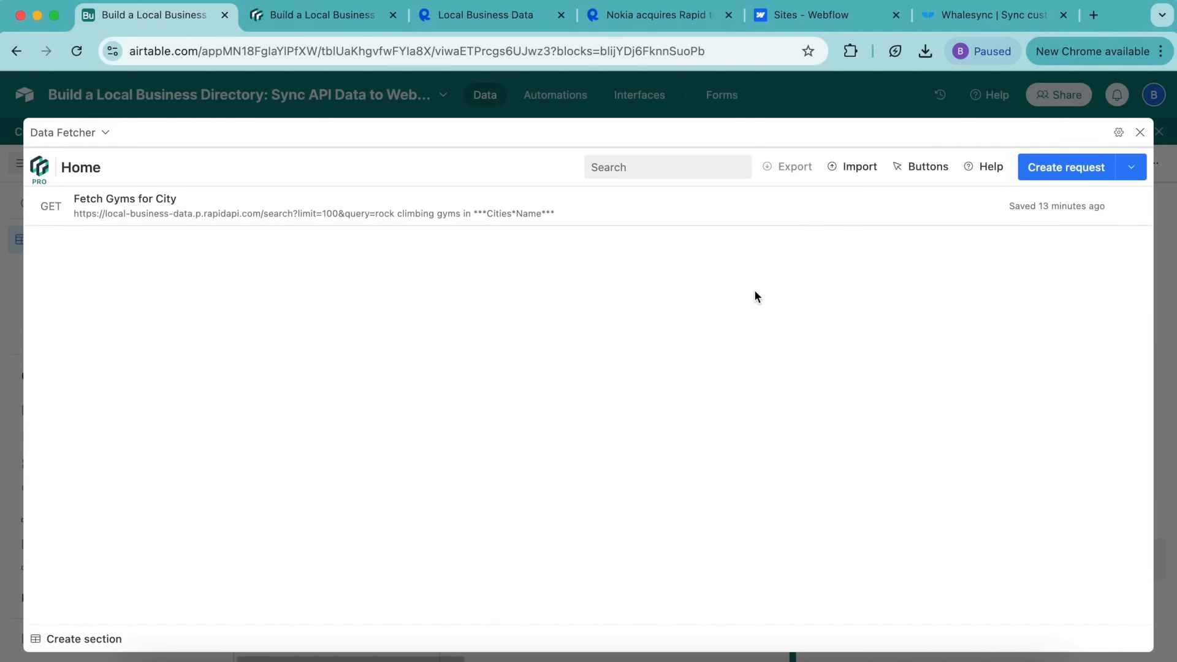
Step: Review the Fetch Gyms for City request, then close Data Fetcher and the Extensions panel
click(472, 192)
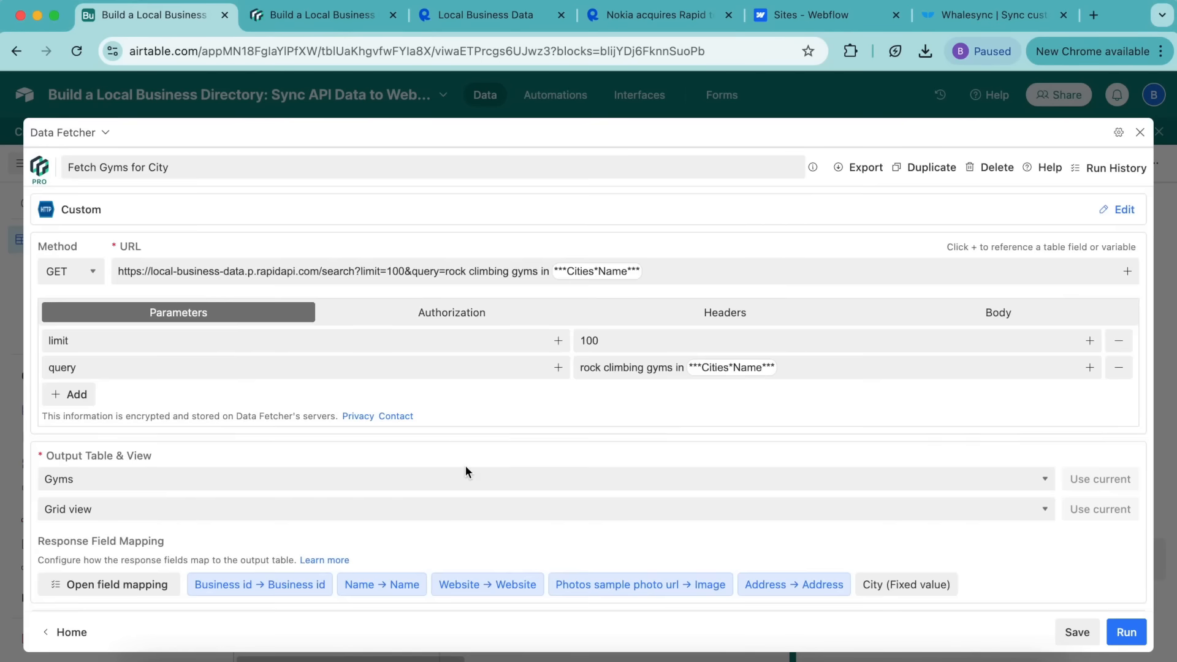
scroll(465, 472, down, 3)
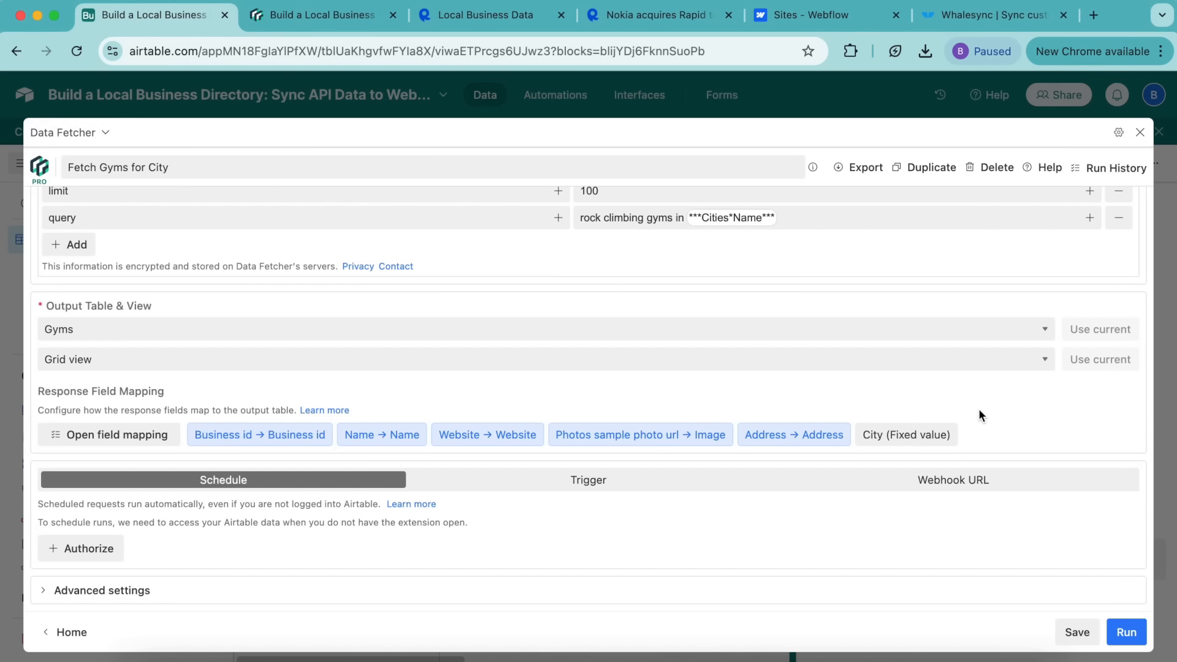
click(1140, 133)
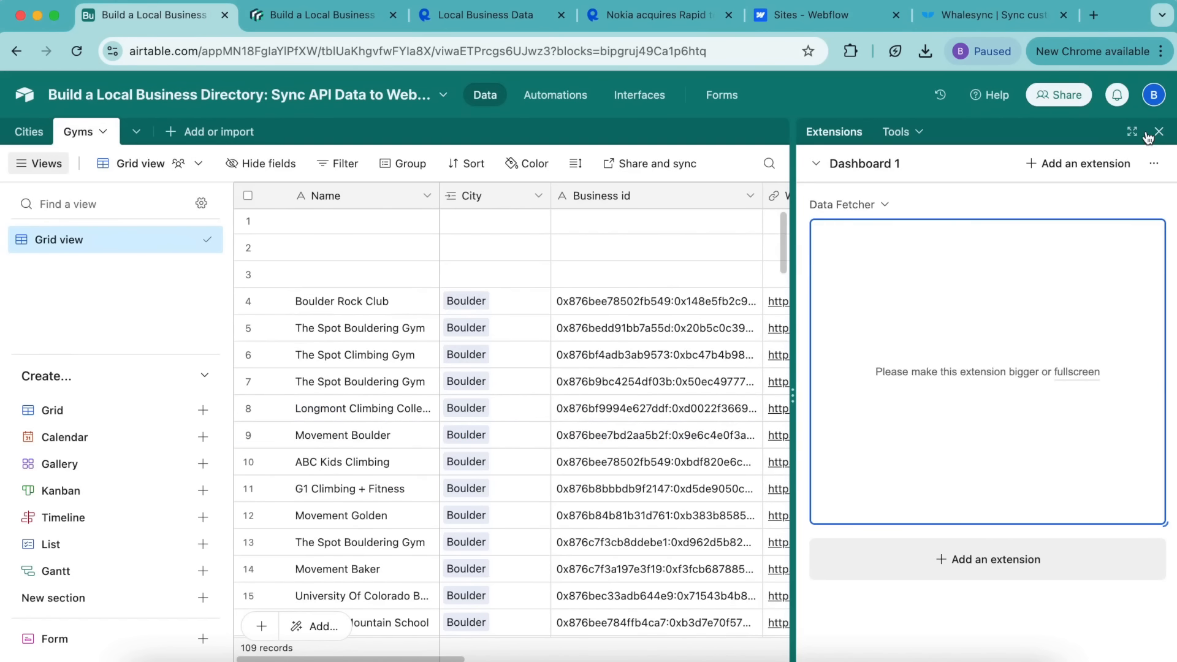
click(1158, 131)
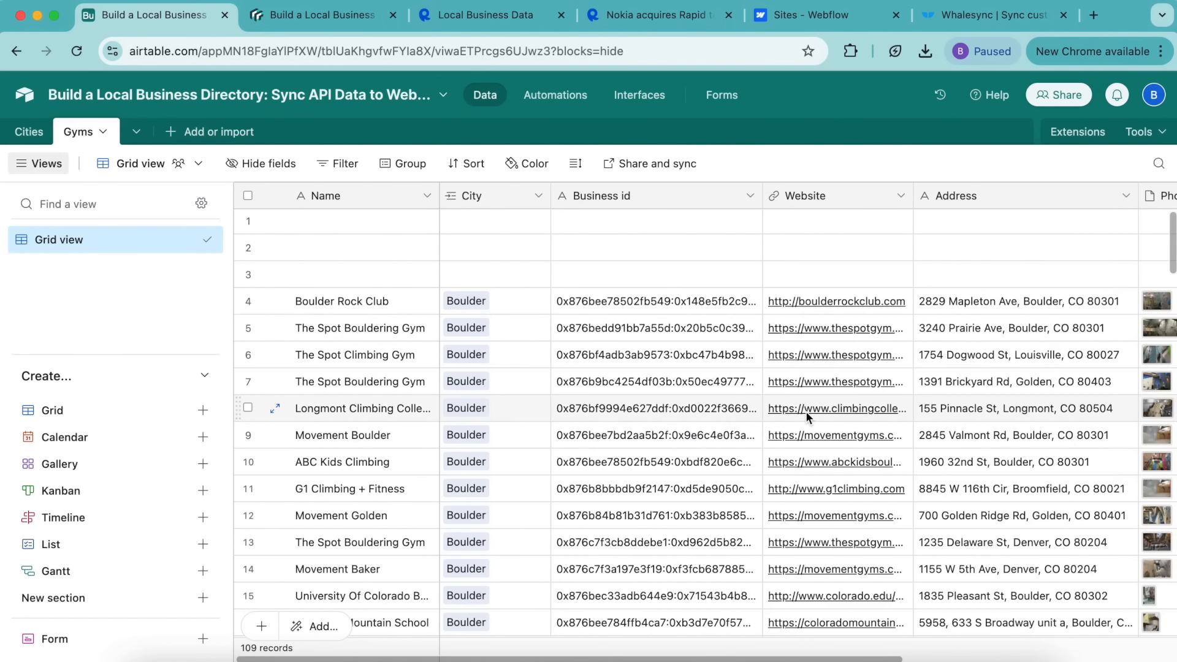
Step: Open the ClimbNearby site in Webflow and go to its CMS
click(822, 23)
click(346, 279)
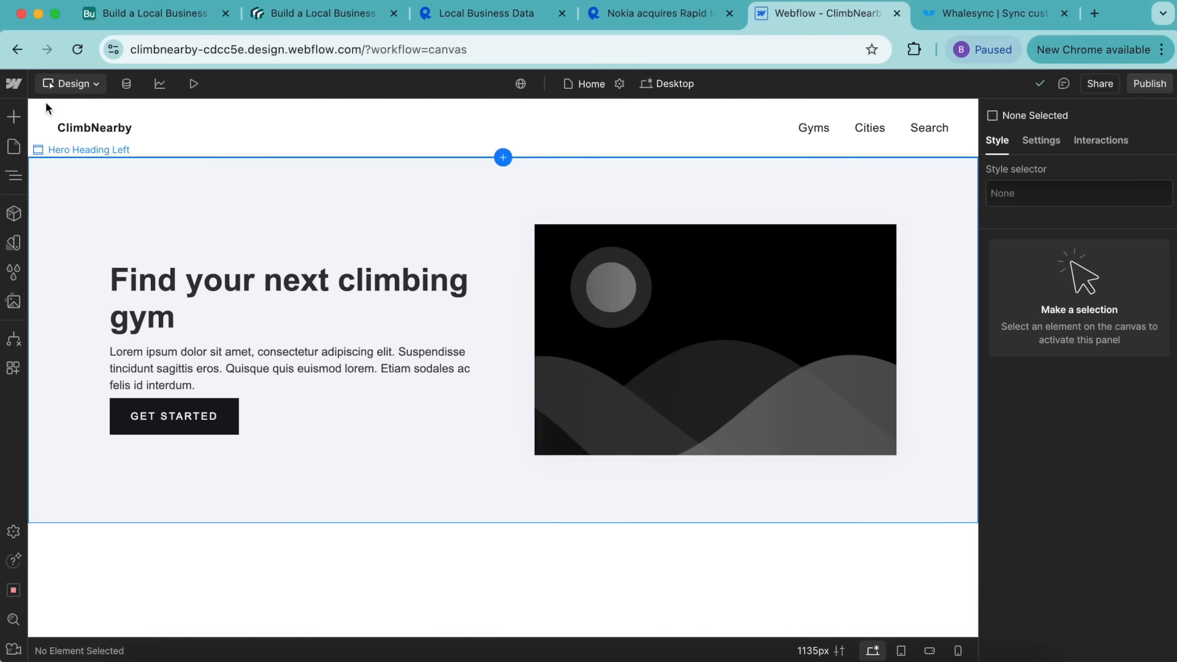
click(127, 86)
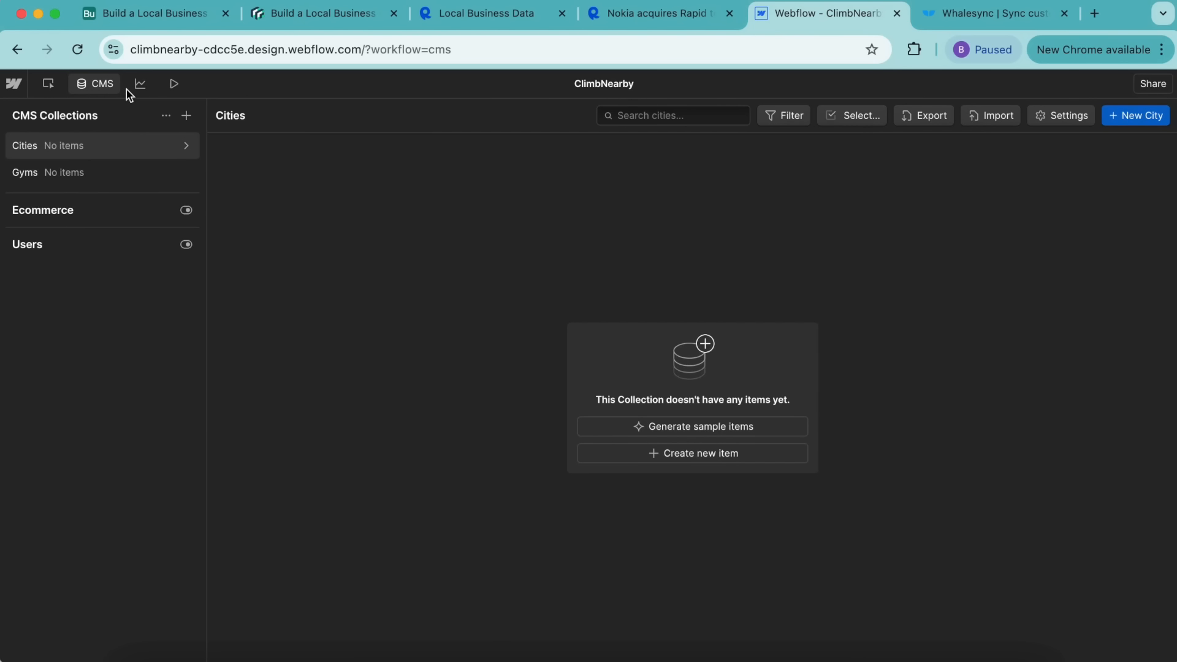
Step: Review the Cities and Gyms collection settings, then return to the Data Fetcher guide
mouse_move(86, 146)
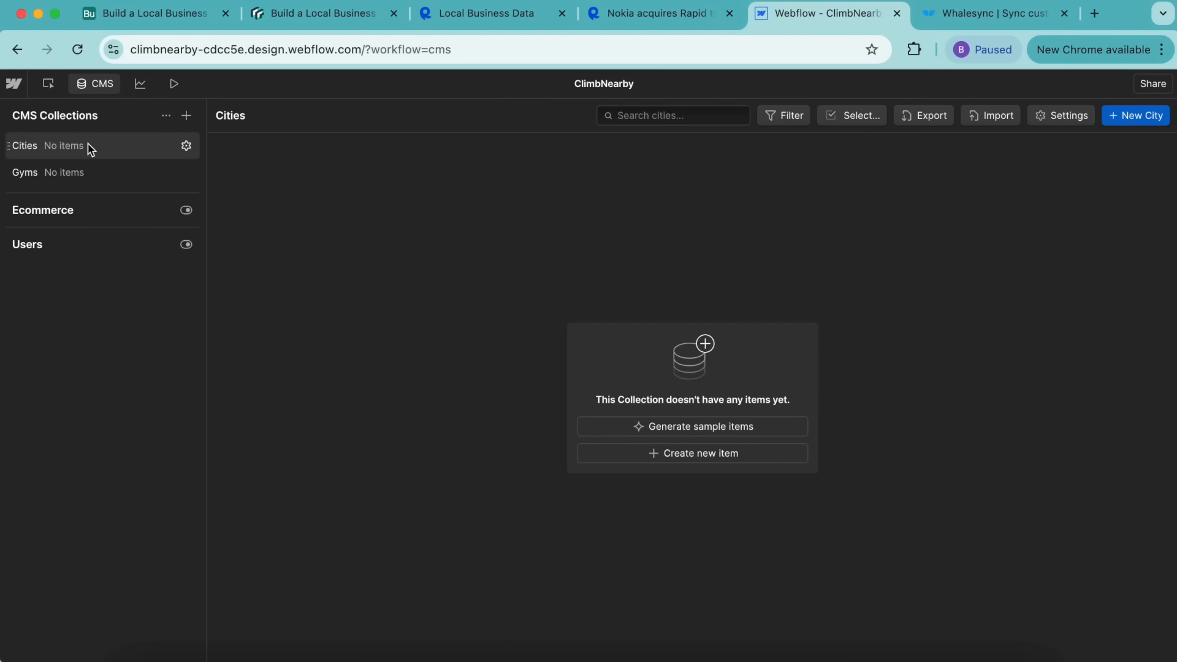
click(186, 147)
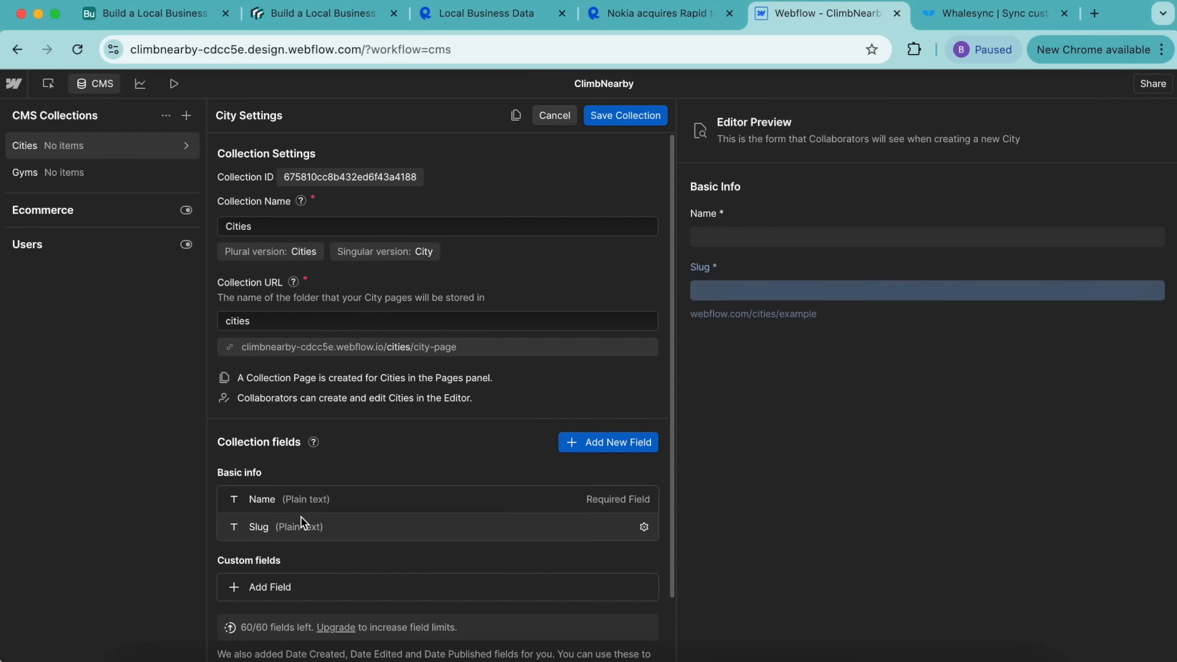
click(186, 172)
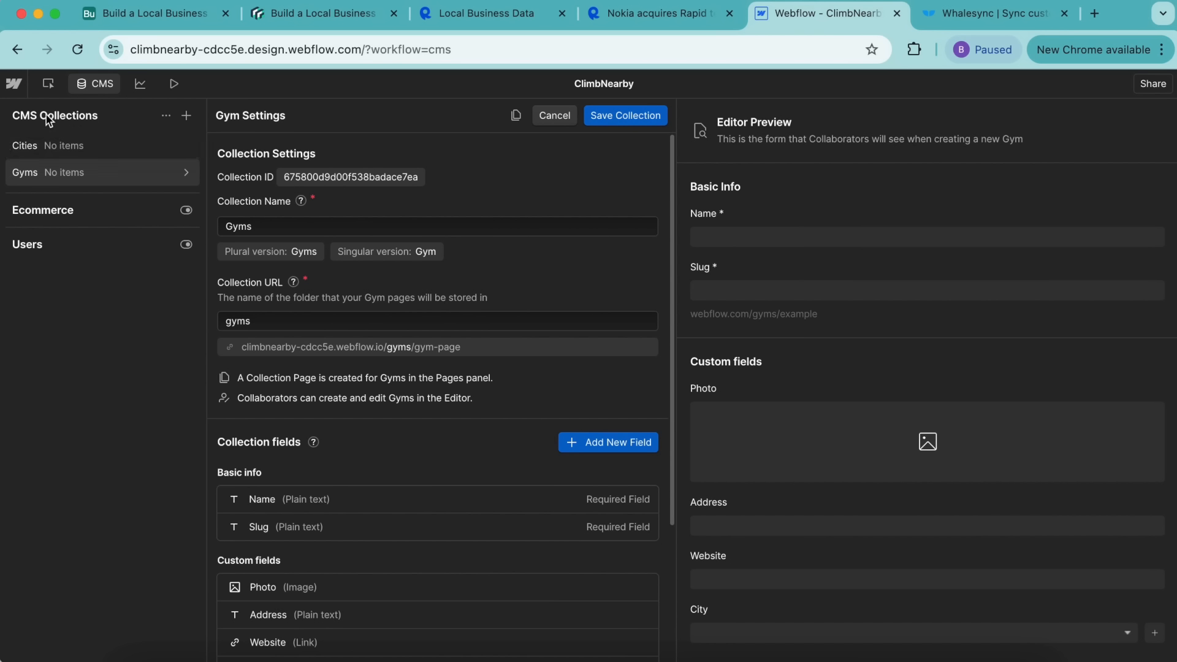
scroll(375, 403, down, 3)
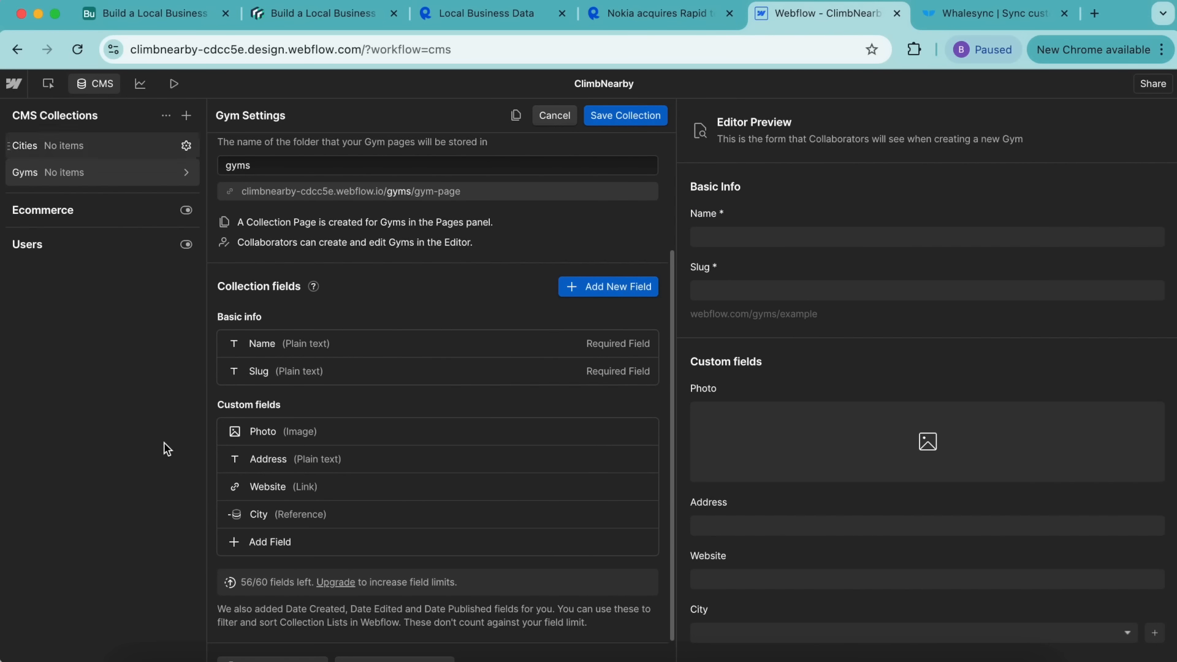
click(315, 17)
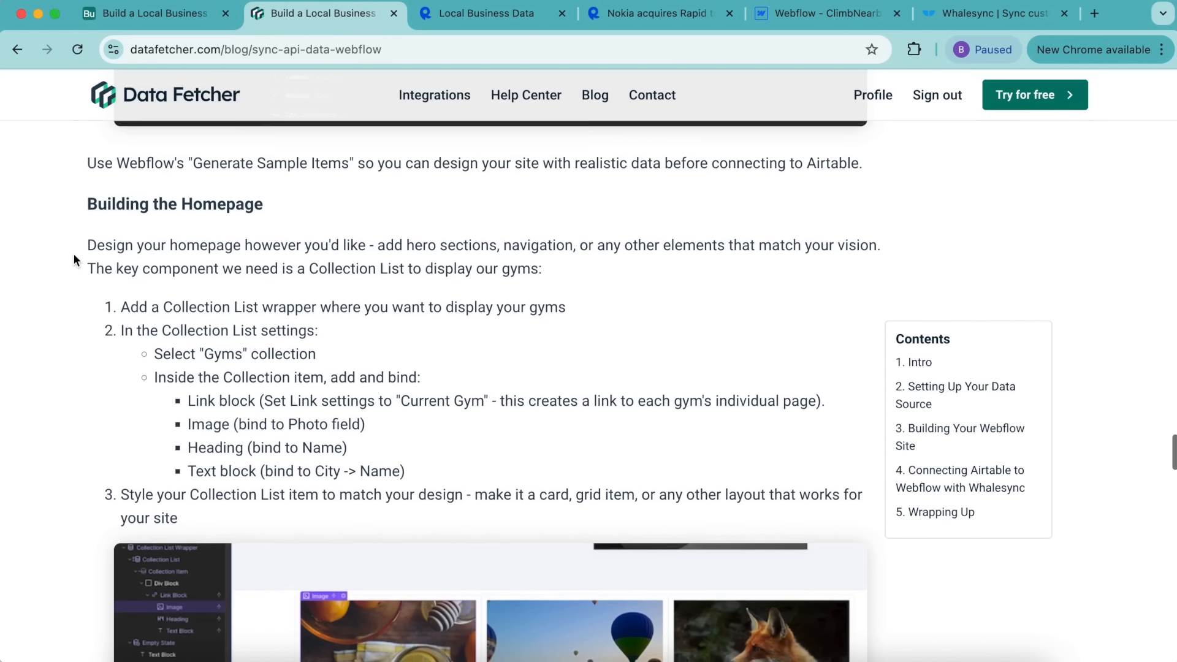
Step: Scroll to the 'Connecting Airtable to Webflow with Whalesync' section, then return to Airtable
scroll(73, 244, down, 1)
scroll(65, 331, down, 5)
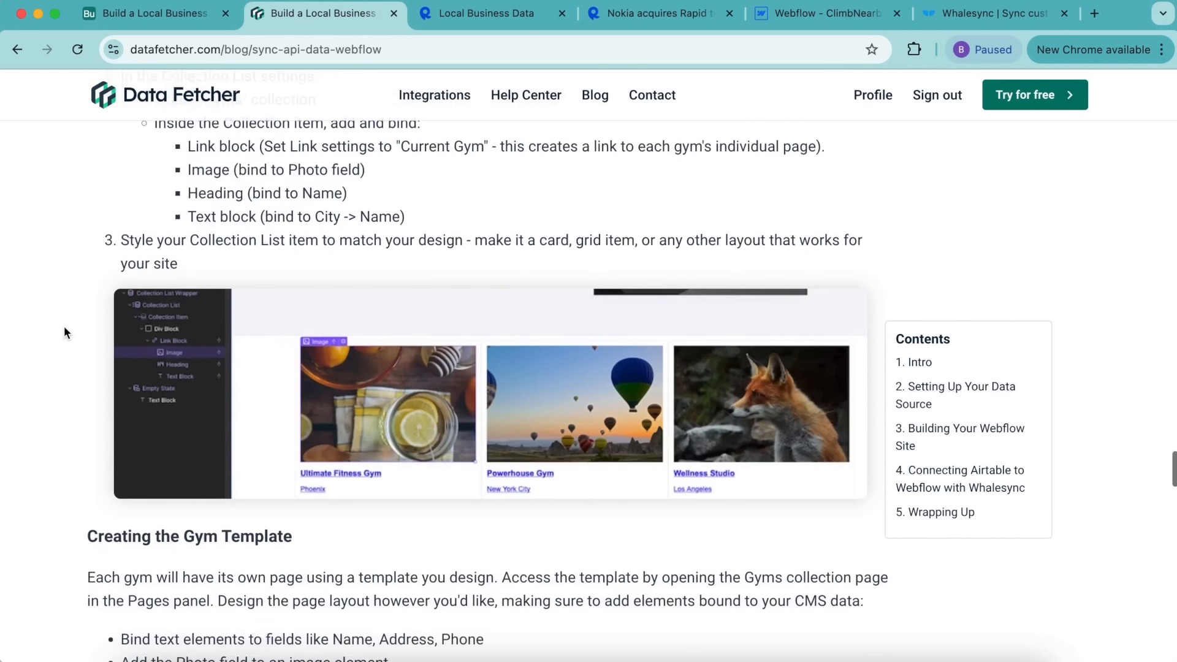
scroll(65, 332, down, 4)
scroll(64, 332, down, 4)
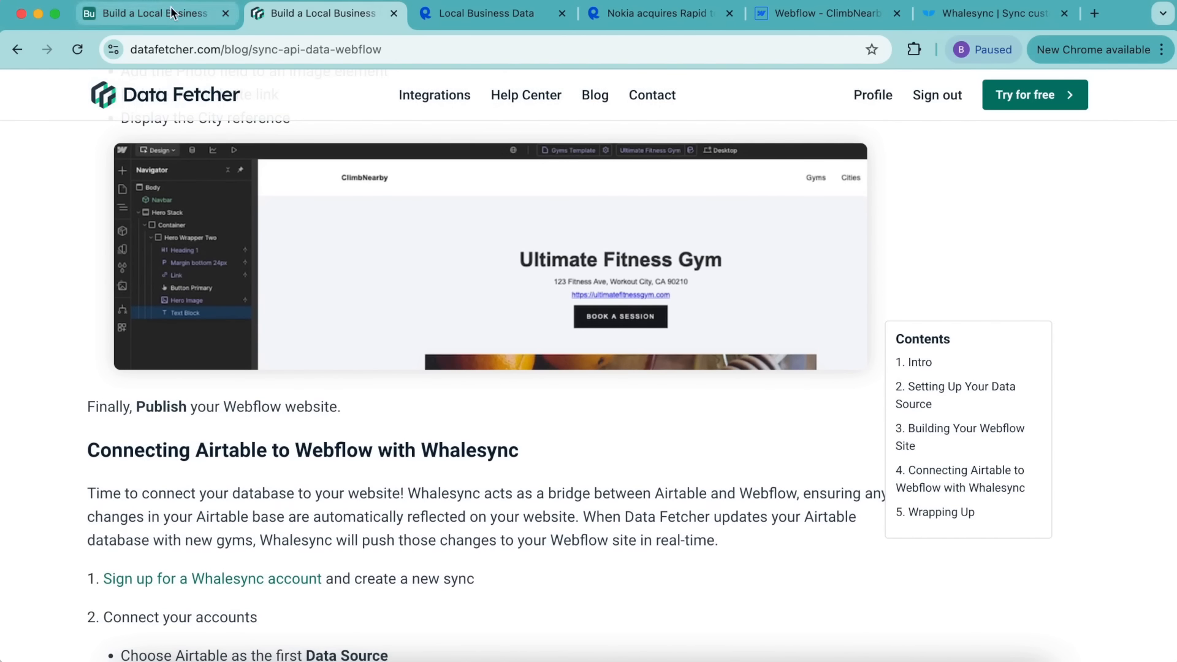
click(154, 13)
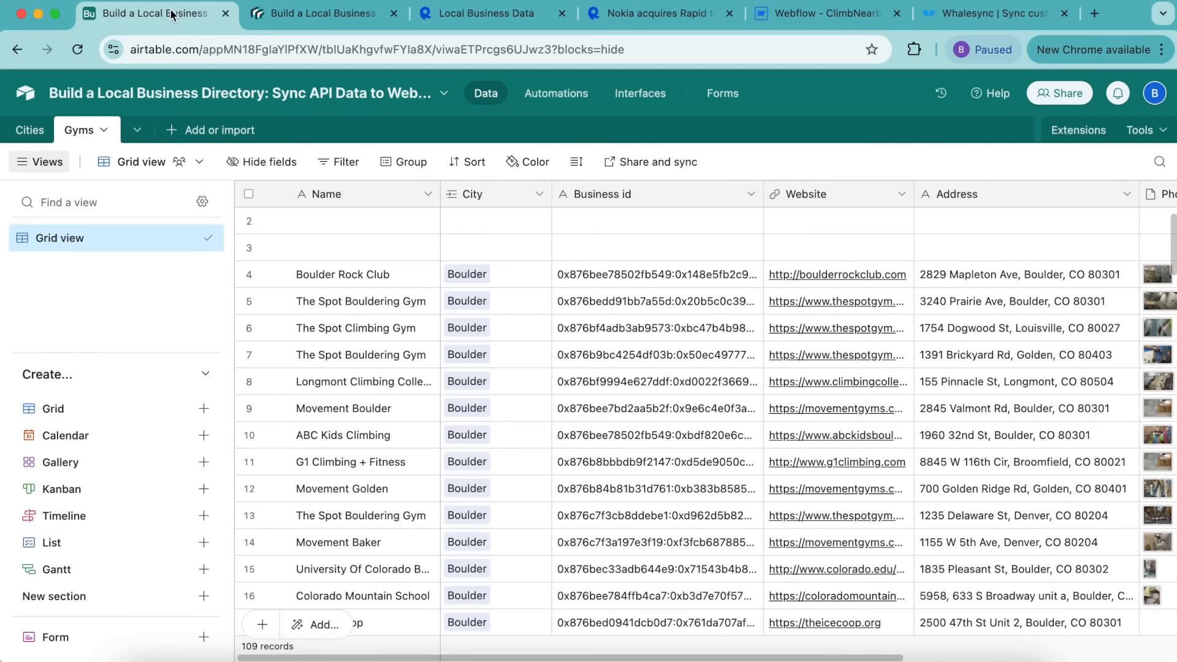
Step: Switch to the Whalesync website tab
click(971, 16)
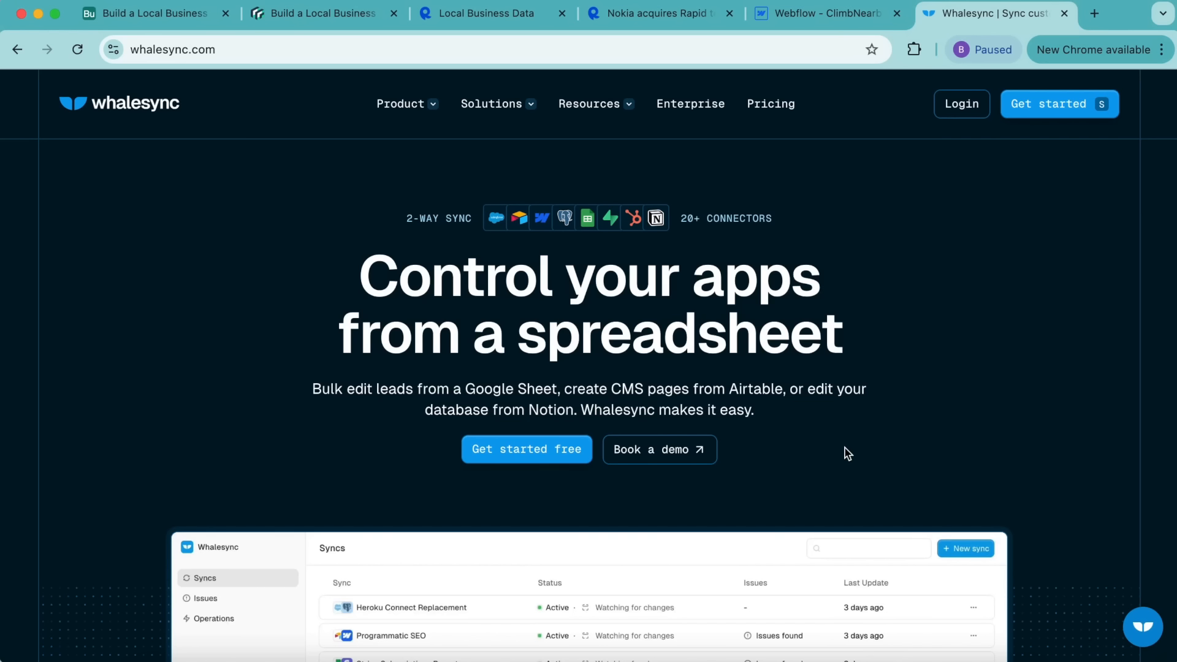
Step: Create a new sync with Airtable as the first data source
click(1057, 108)
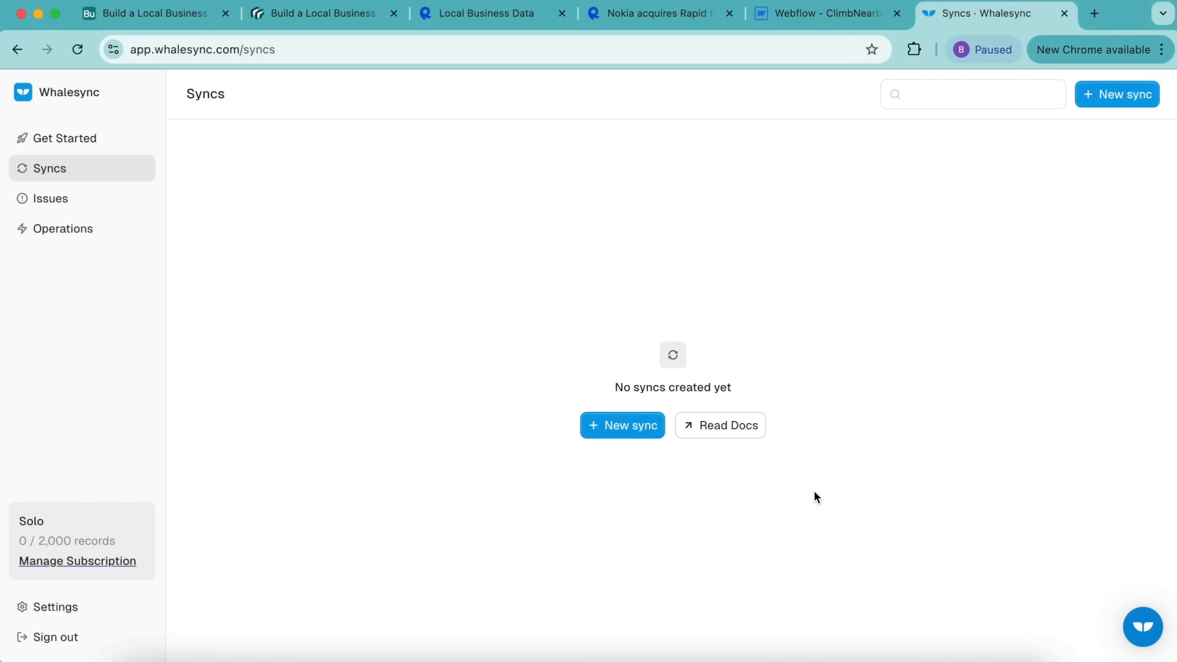
click(639, 426)
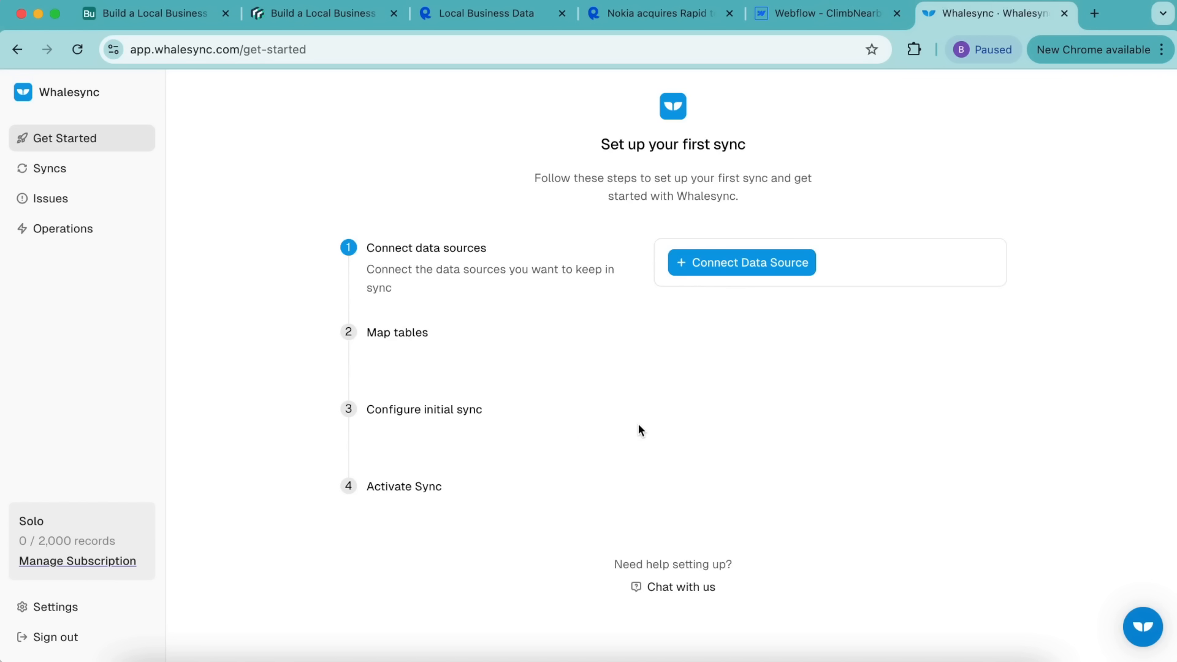
click(756, 273)
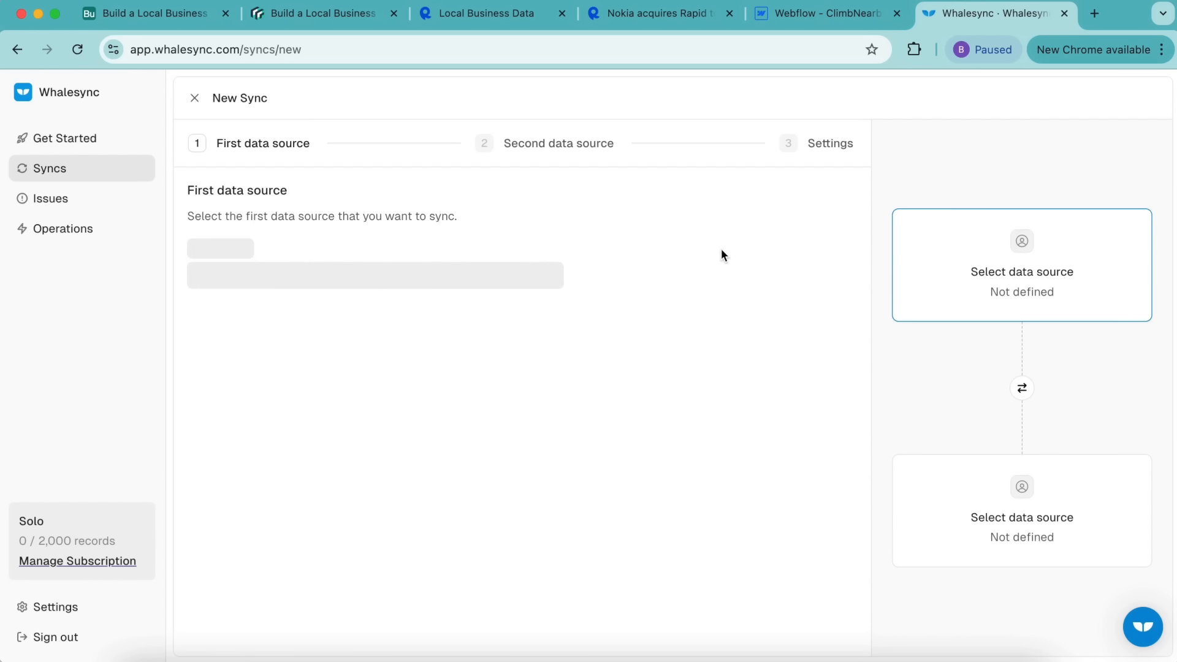
click(504, 268)
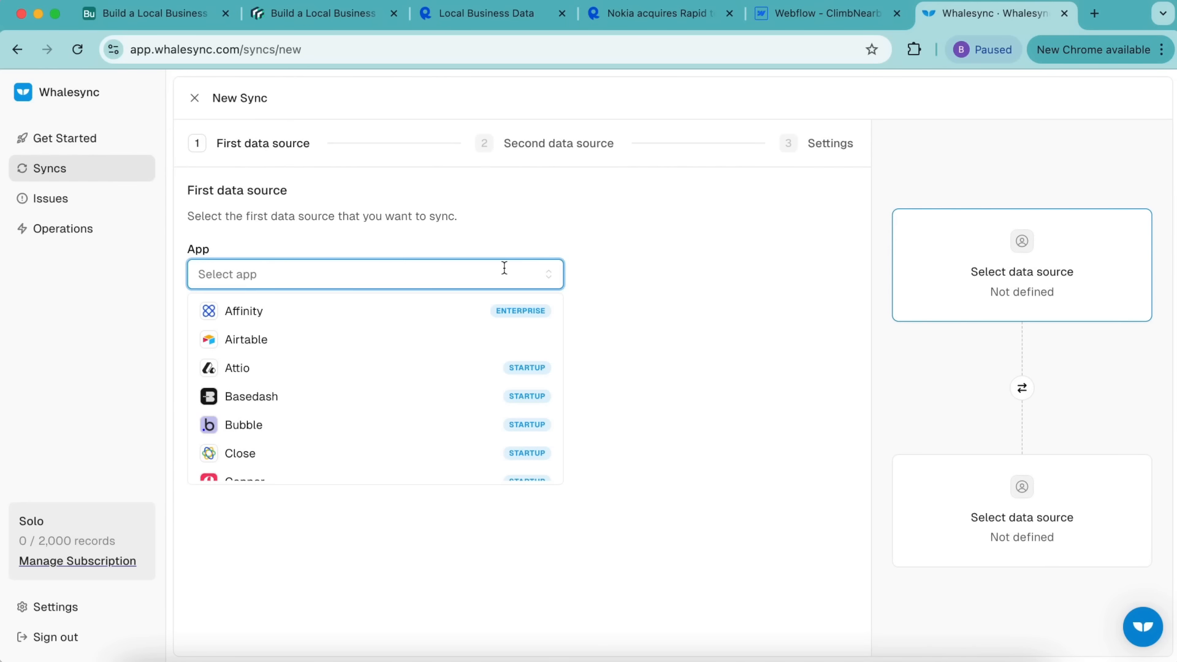
click(459, 341)
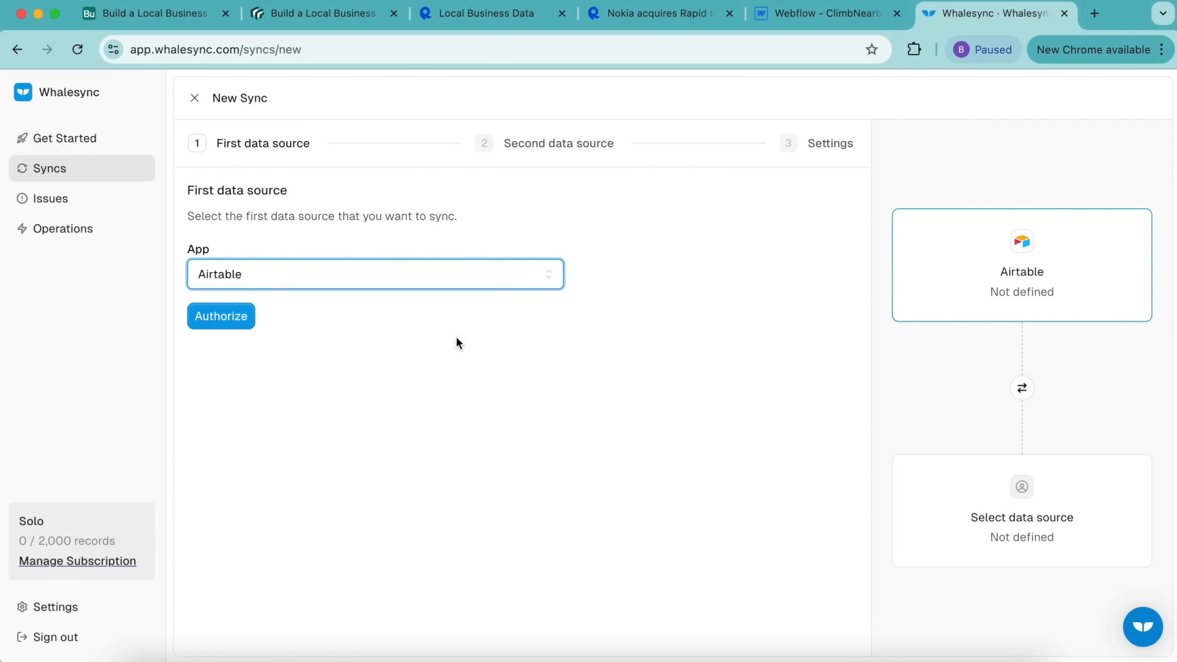
Step: Authorize Airtable by pasting and submitting the base sharing link
click(235, 331)
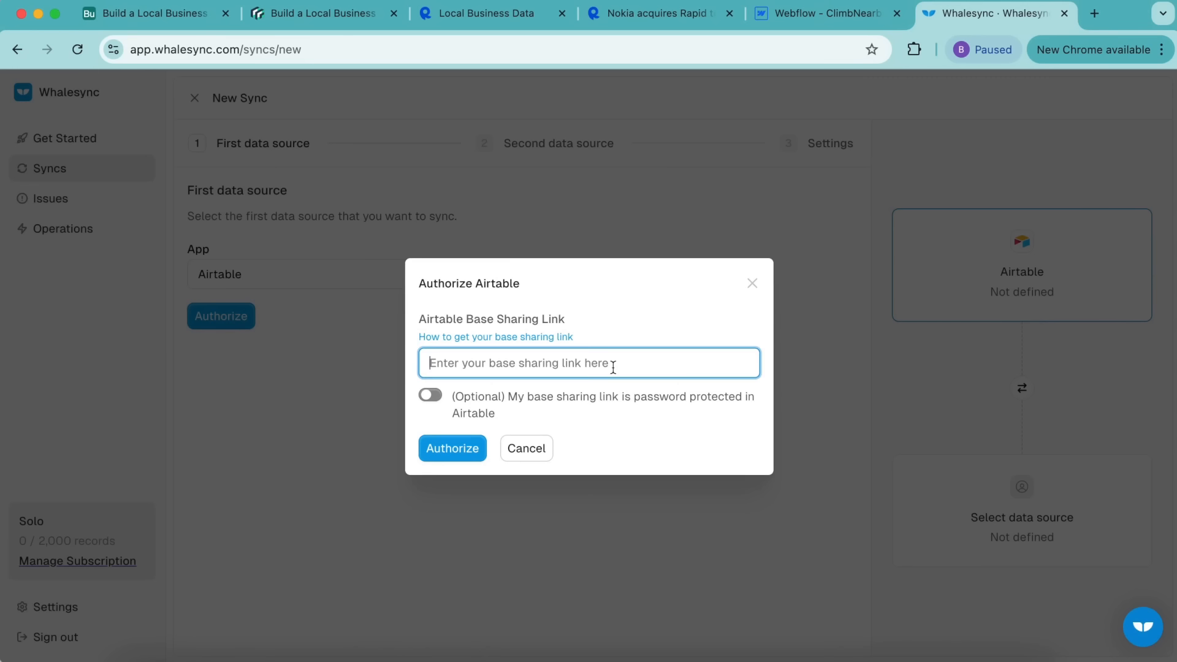
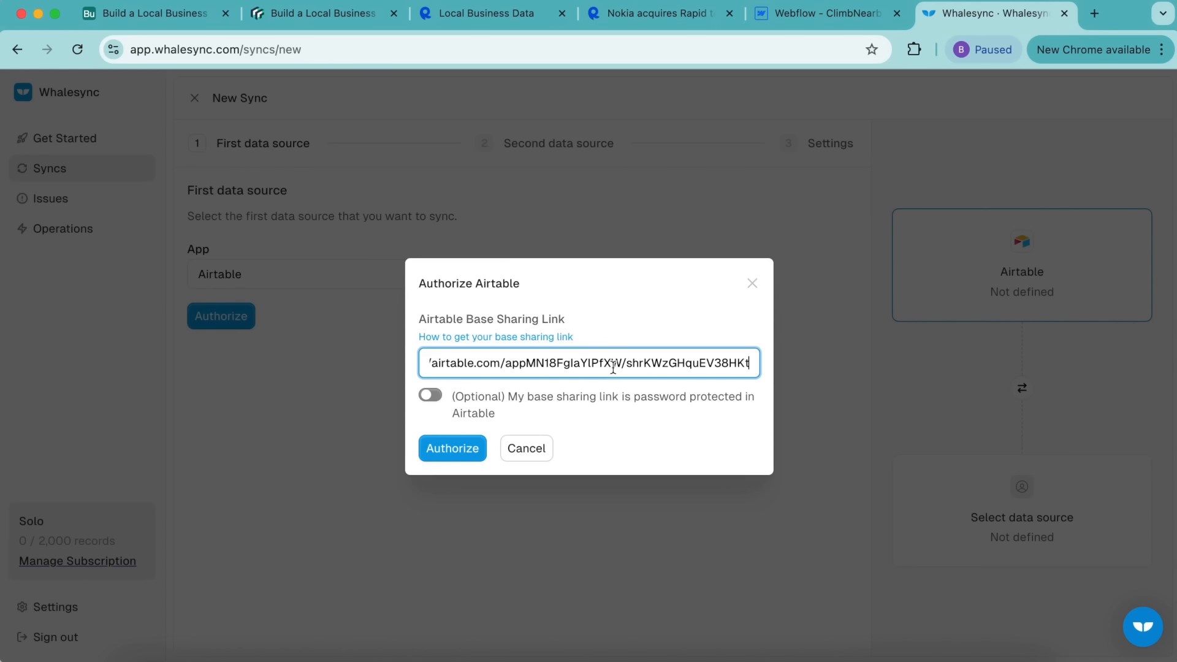
click(477, 456)
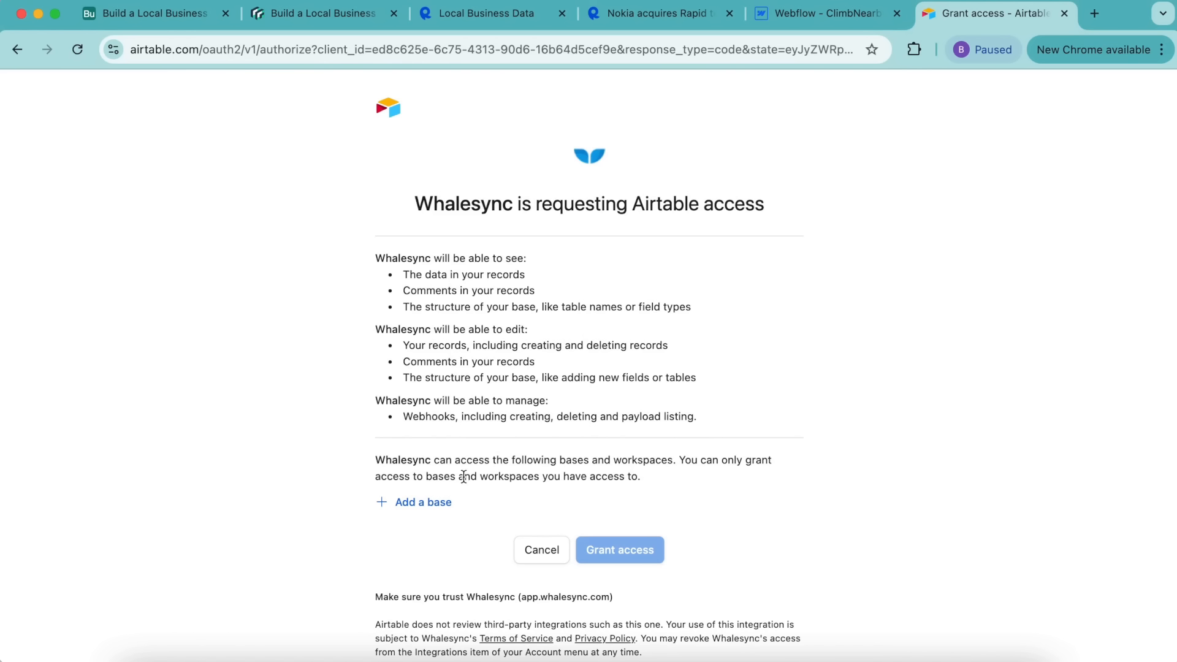
Step: Grant Whalesync access to all current and future bases in all workspaces, then save the connection
click(415, 505)
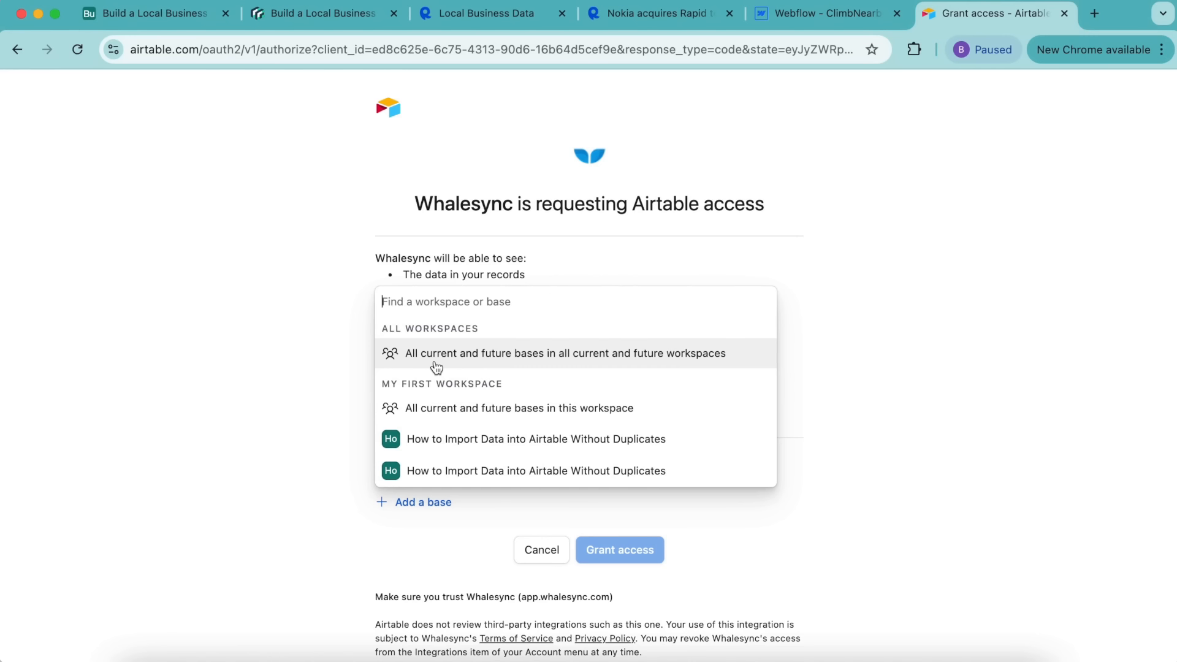
scroll(435, 366, down, 4)
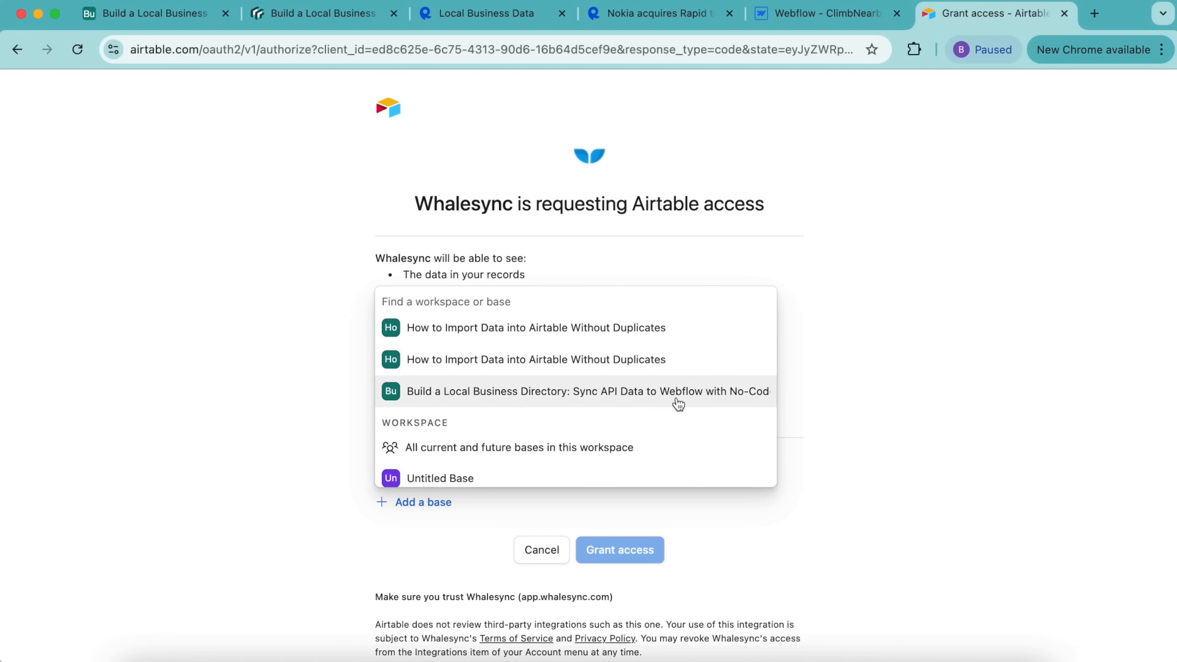
scroll(656, 389, up, 4)
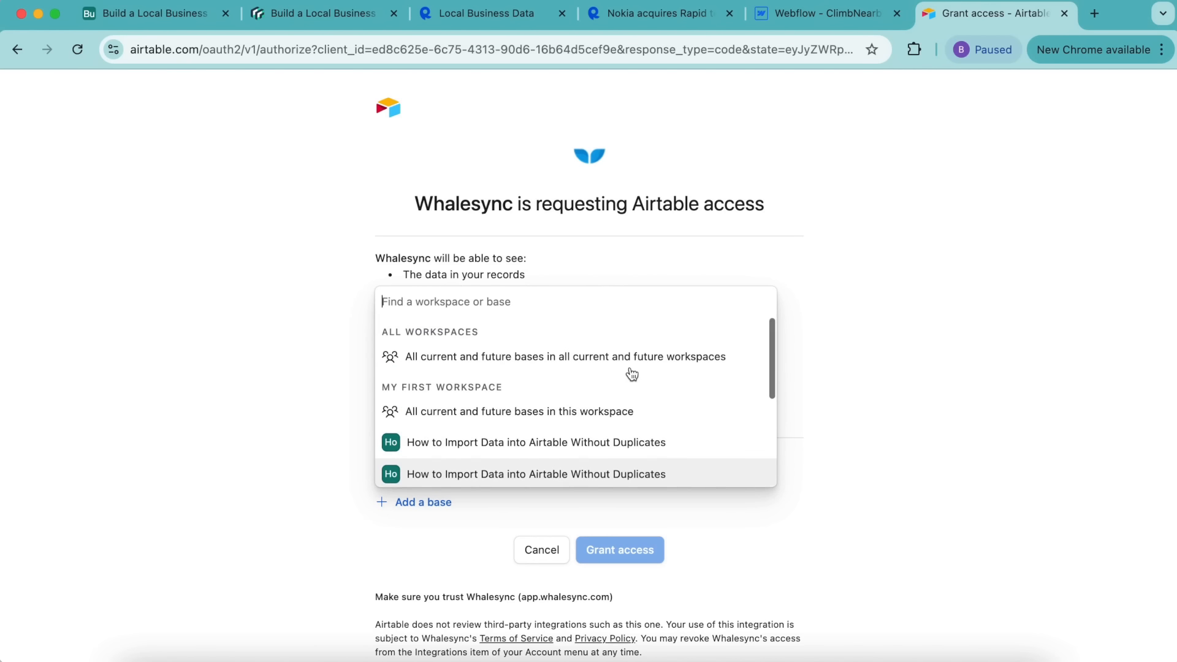
click(582, 361)
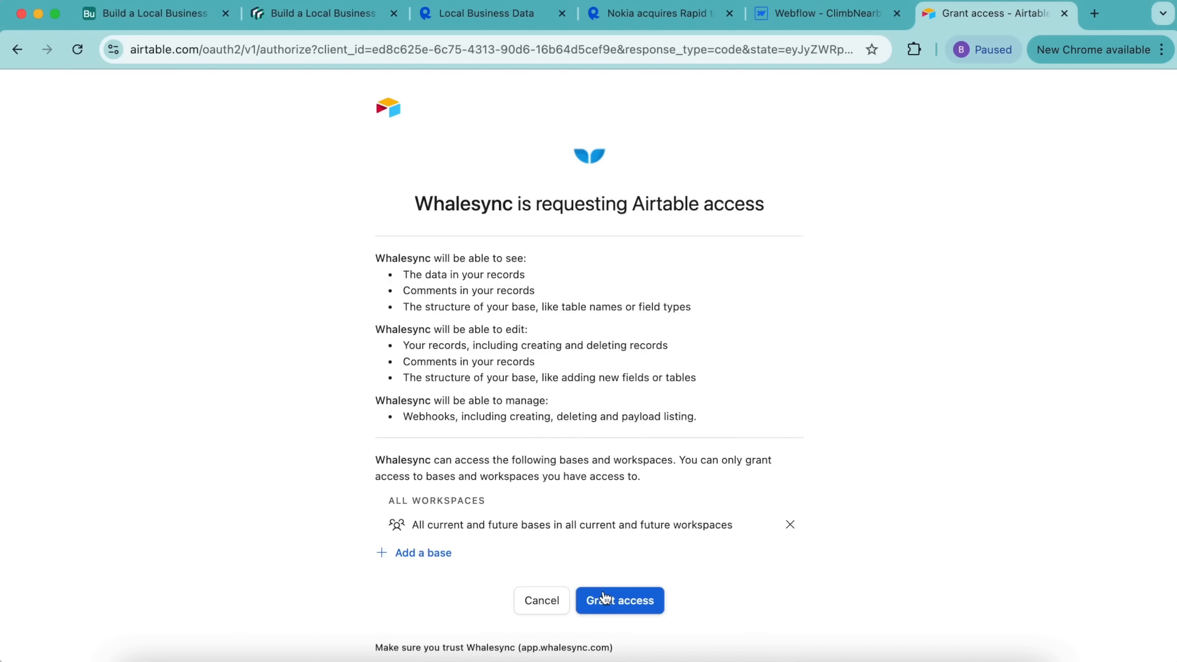
click(604, 597)
click(244, 412)
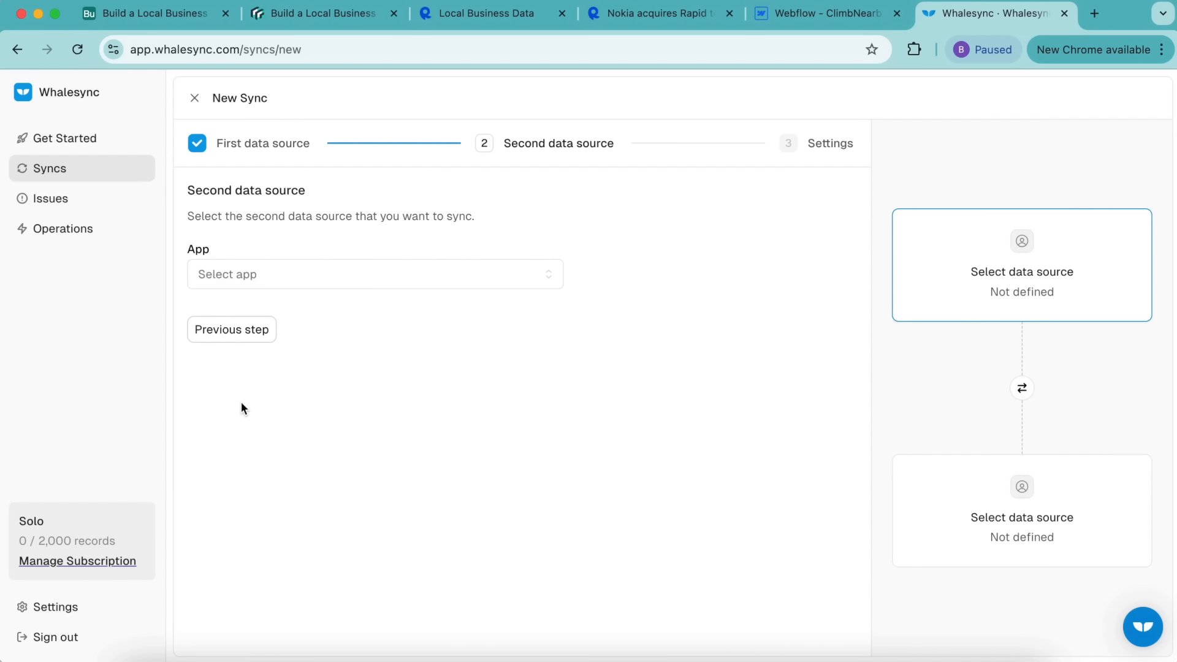
Step: Choose Webflow as the second data source and start its authorization
click(304, 270)
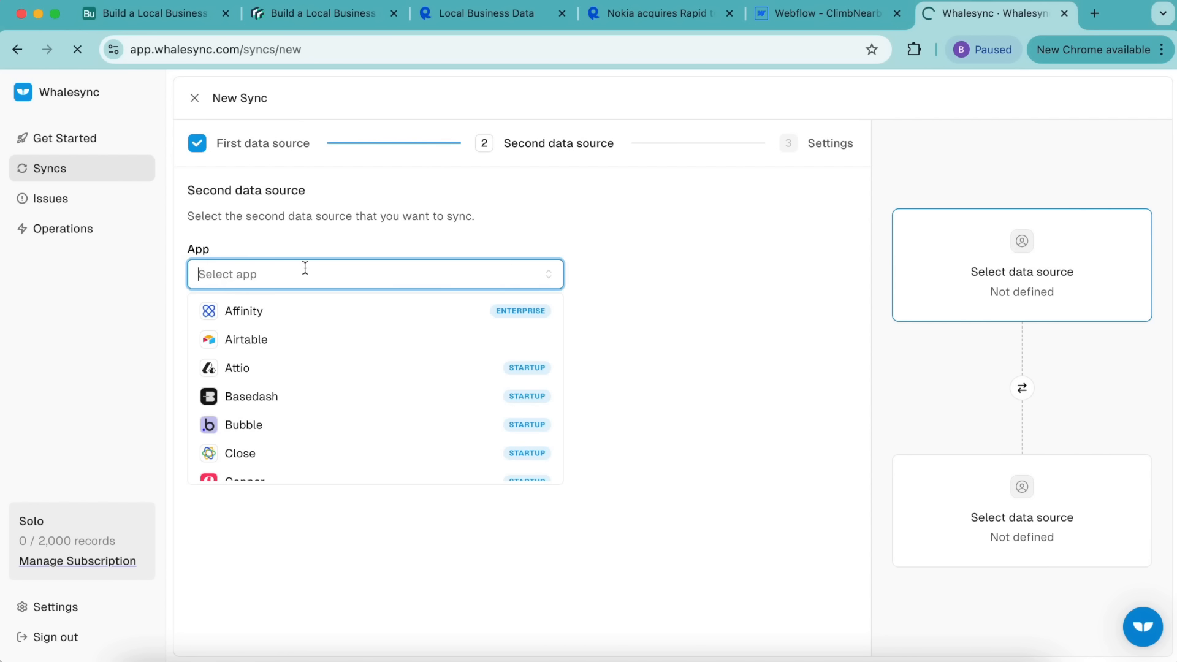
text(we)
click(325, 316)
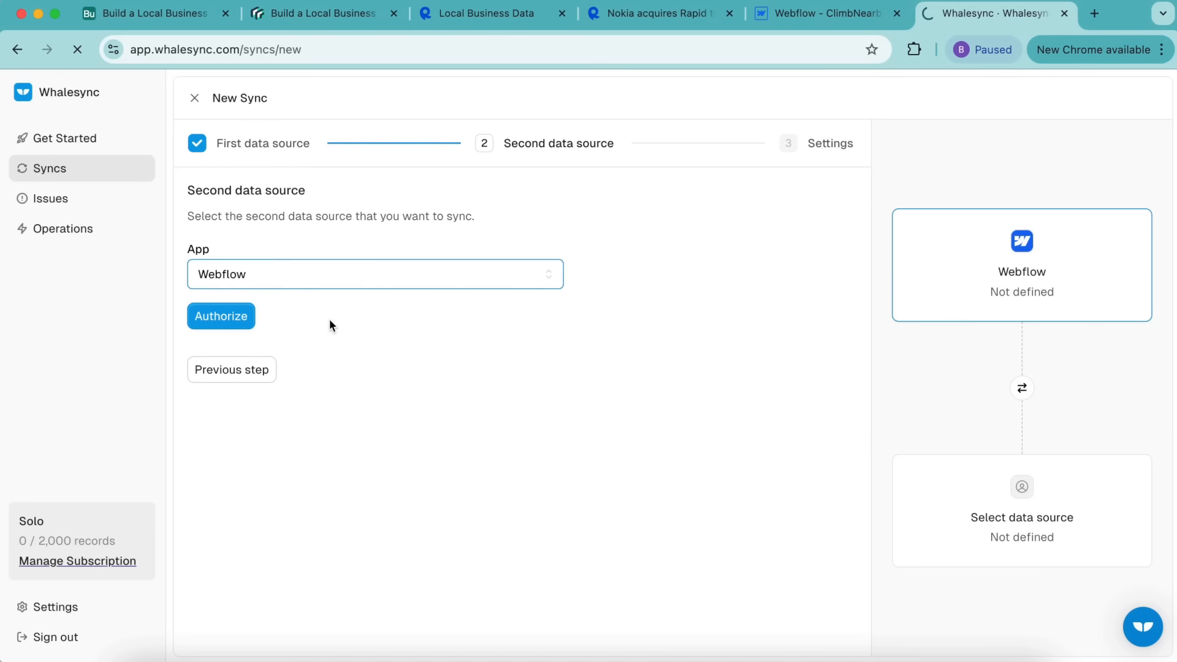
click(238, 315)
click(212, 324)
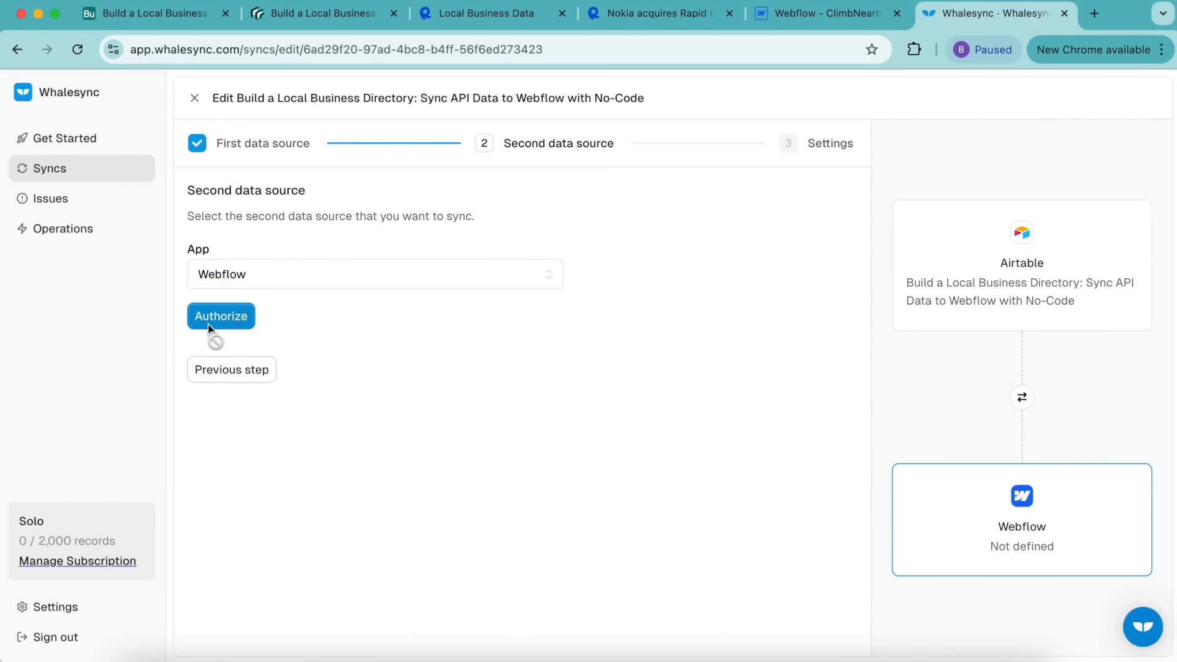
Step: Authorize the December 10 Workspace ClimbNearby site, save the connection and continue
click(658, 237)
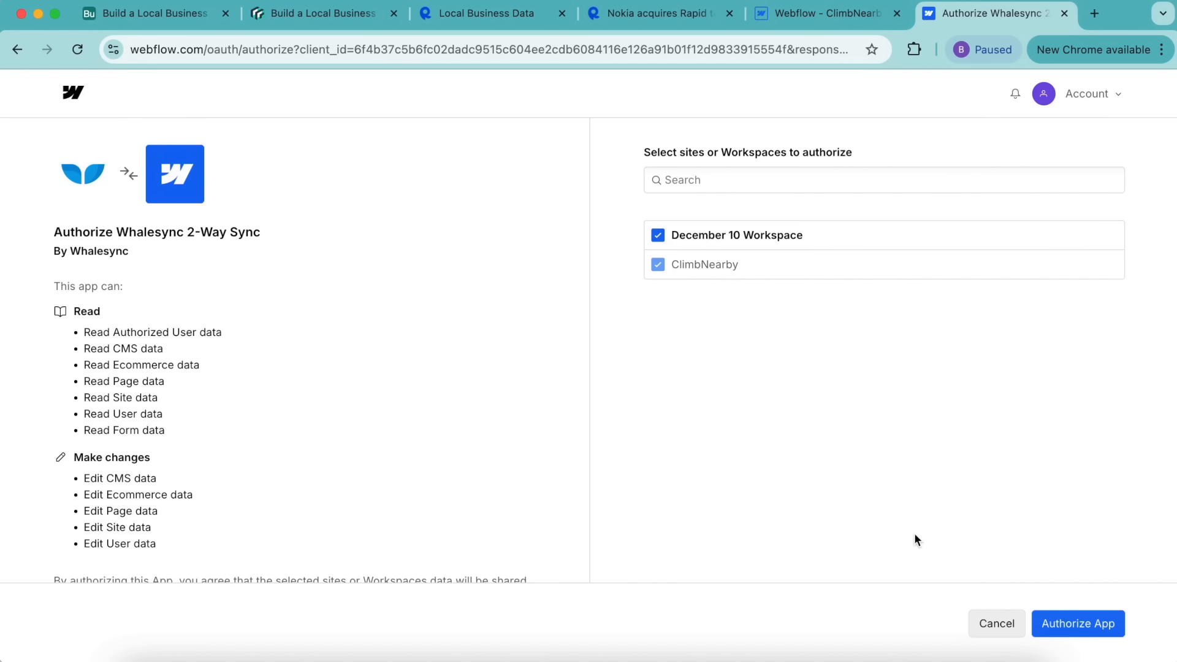
click(1060, 618)
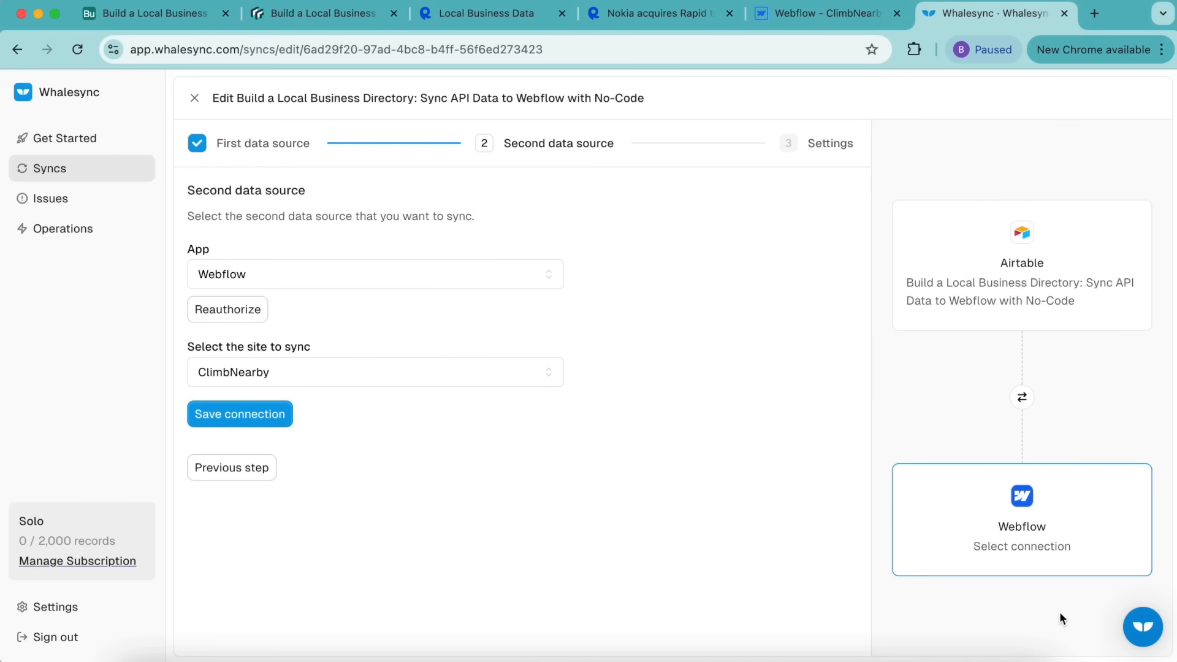
click(279, 412)
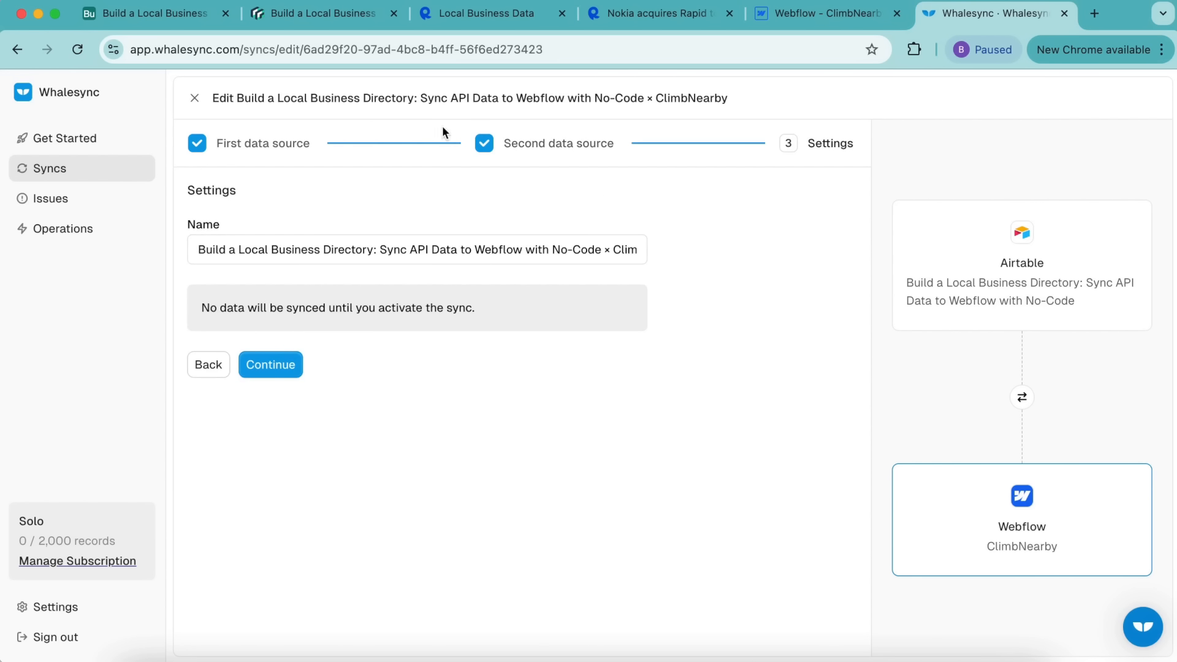
click(274, 366)
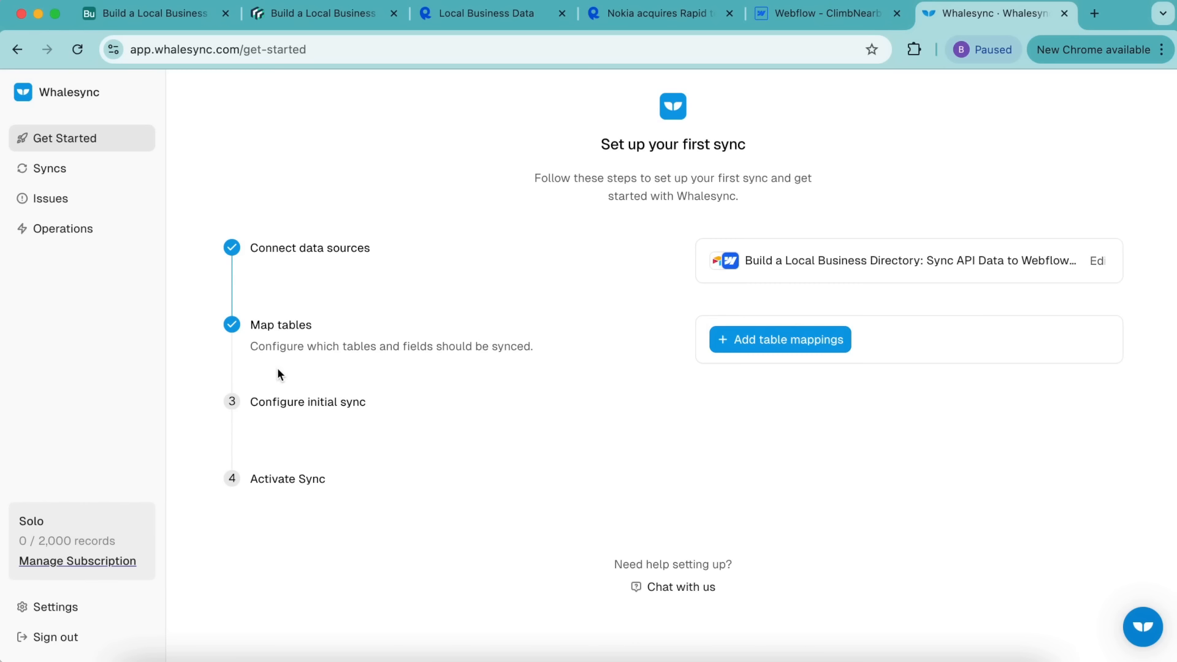
Step: Create a table mapping pairing the Airtable Cities table with the Webflow Cities collection
click(739, 340)
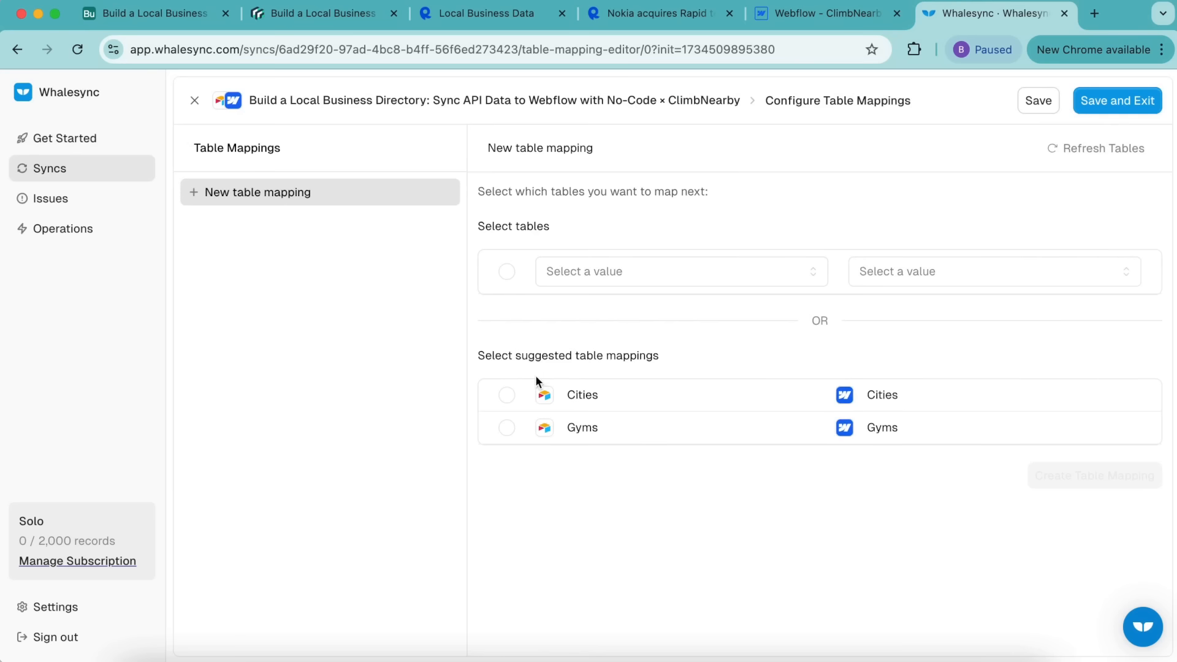
click(506, 394)
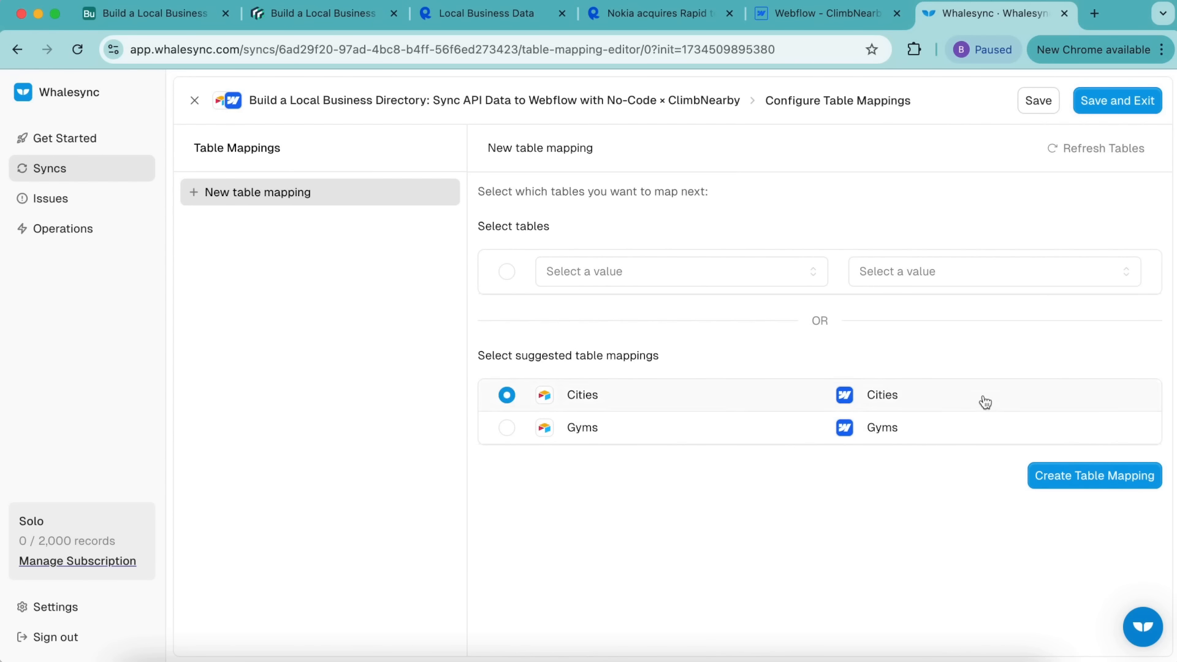
click(1085, 484)
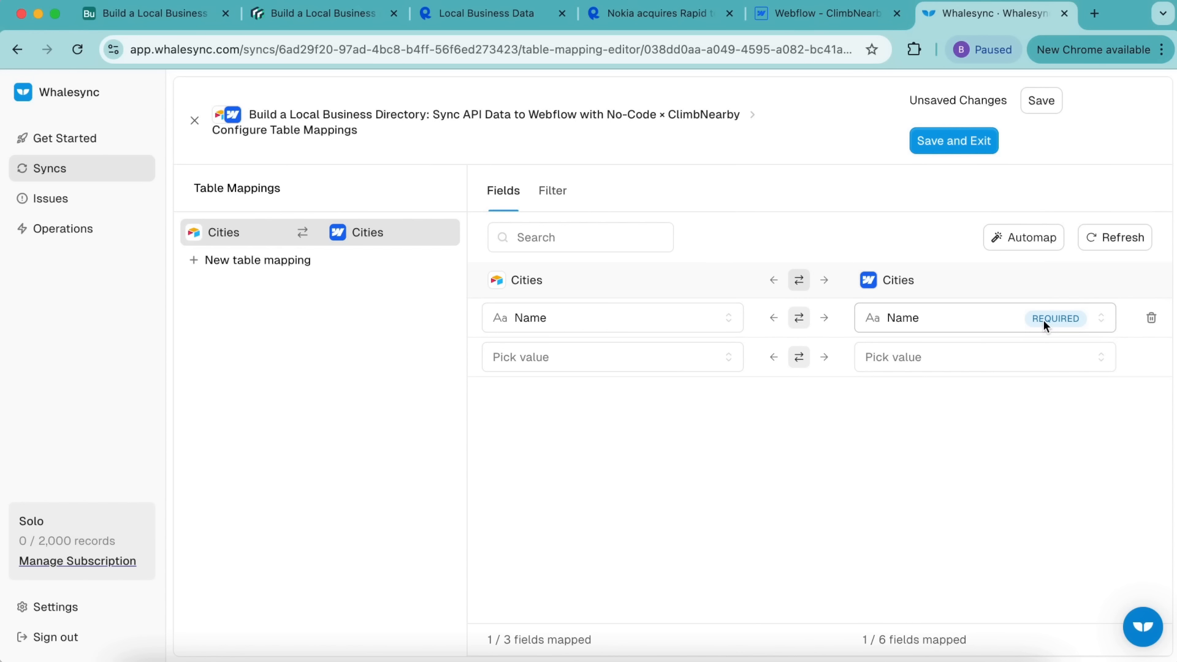
Step: Add a second table mapping pairing the Airtable Gyms table with the Webflow Gyms collection
click(318, 269)
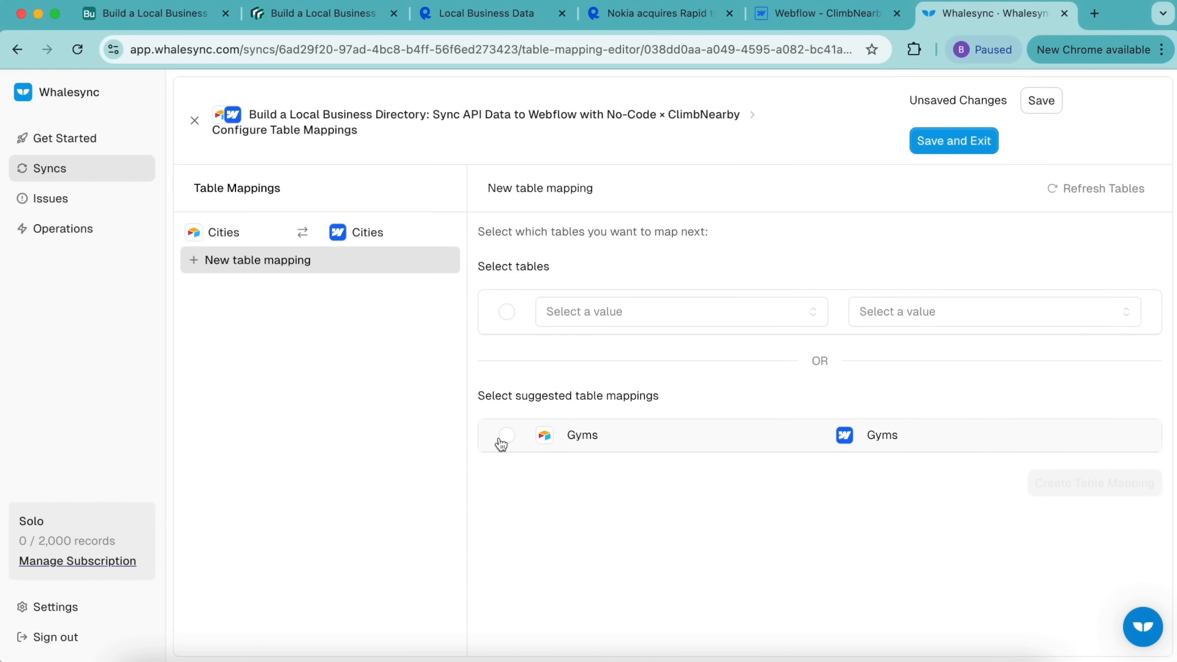
click(506, 435)
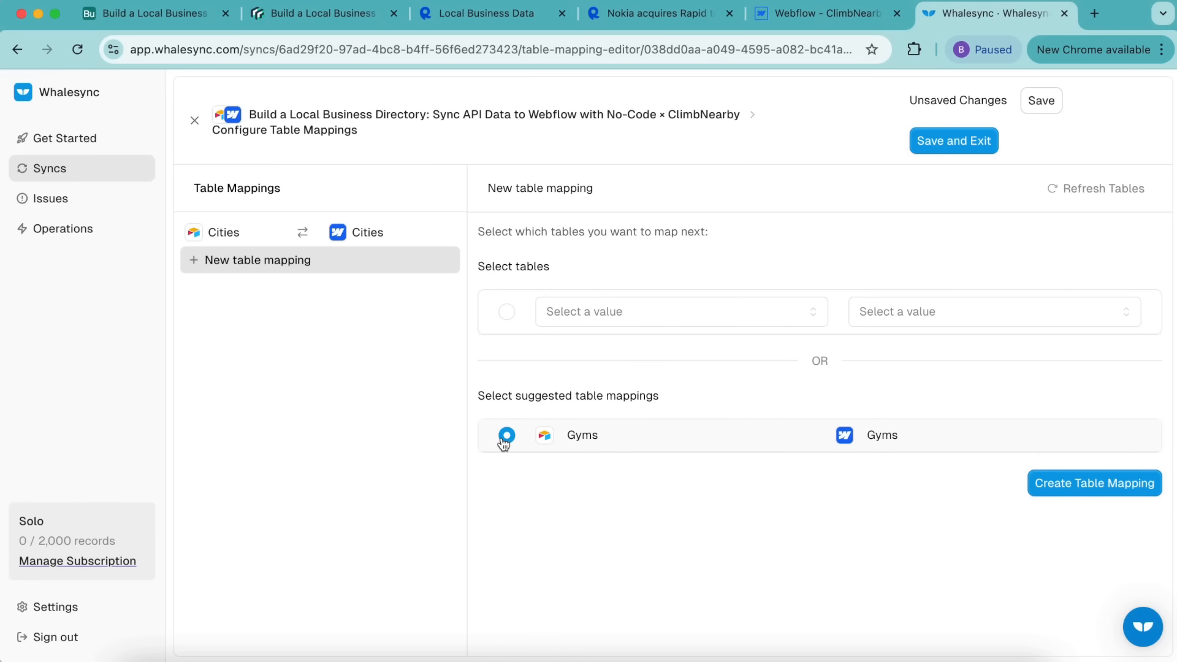
click(1124, 484)
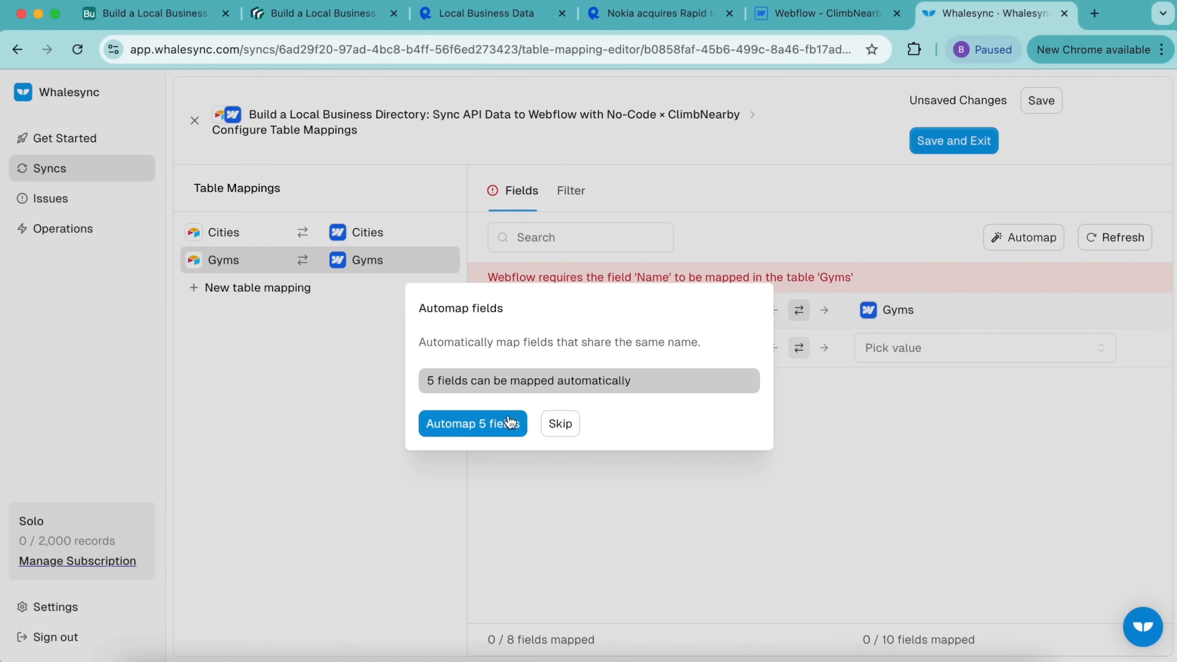
Step: Automap the Gyms Address, City, Name, Photo and Website fields, then save both mappings
click(508, 423)
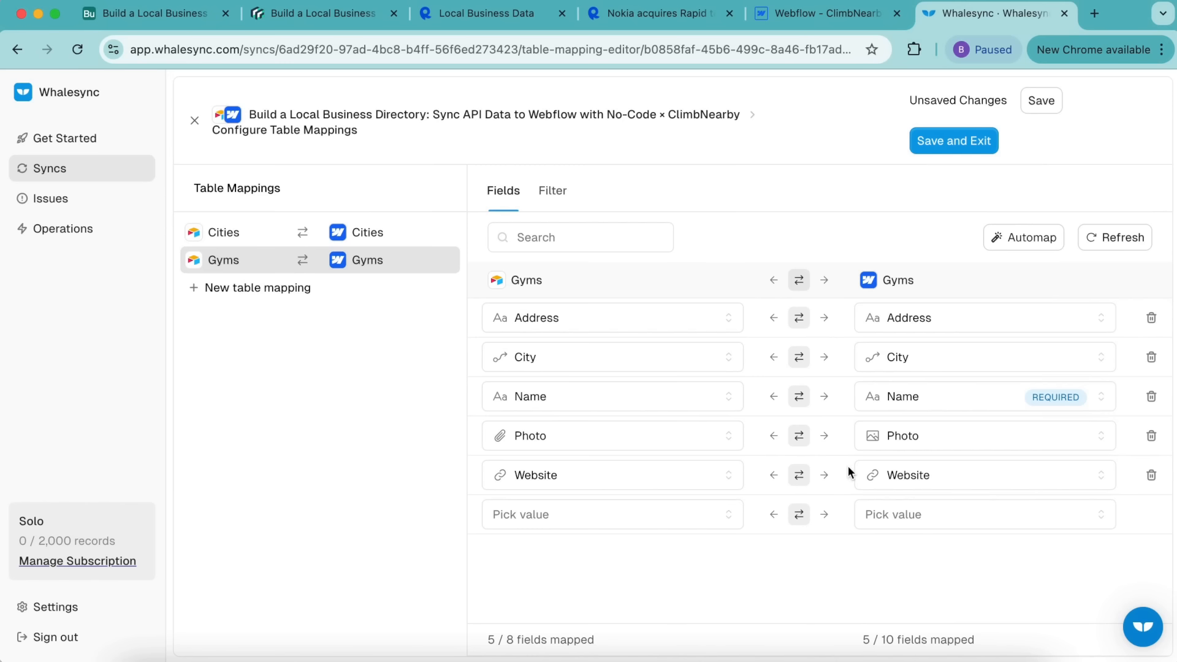
click(949, 148)
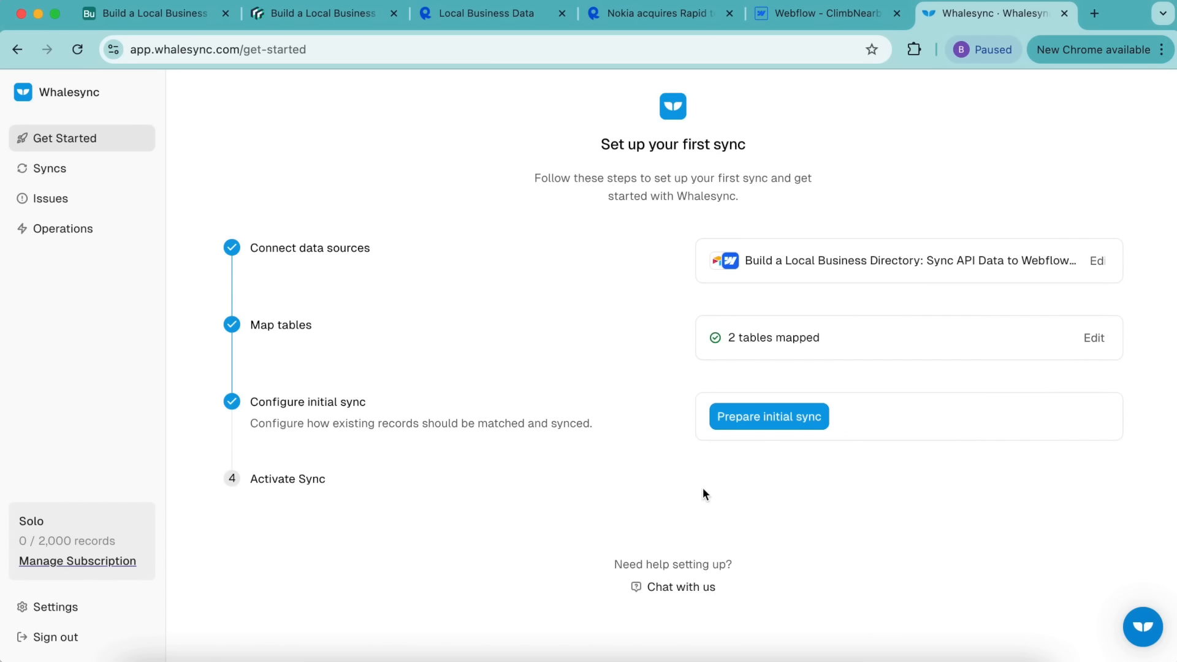
Step: Scan records and run the initial sync of 225 records, then view the active sync
click(769, 416)
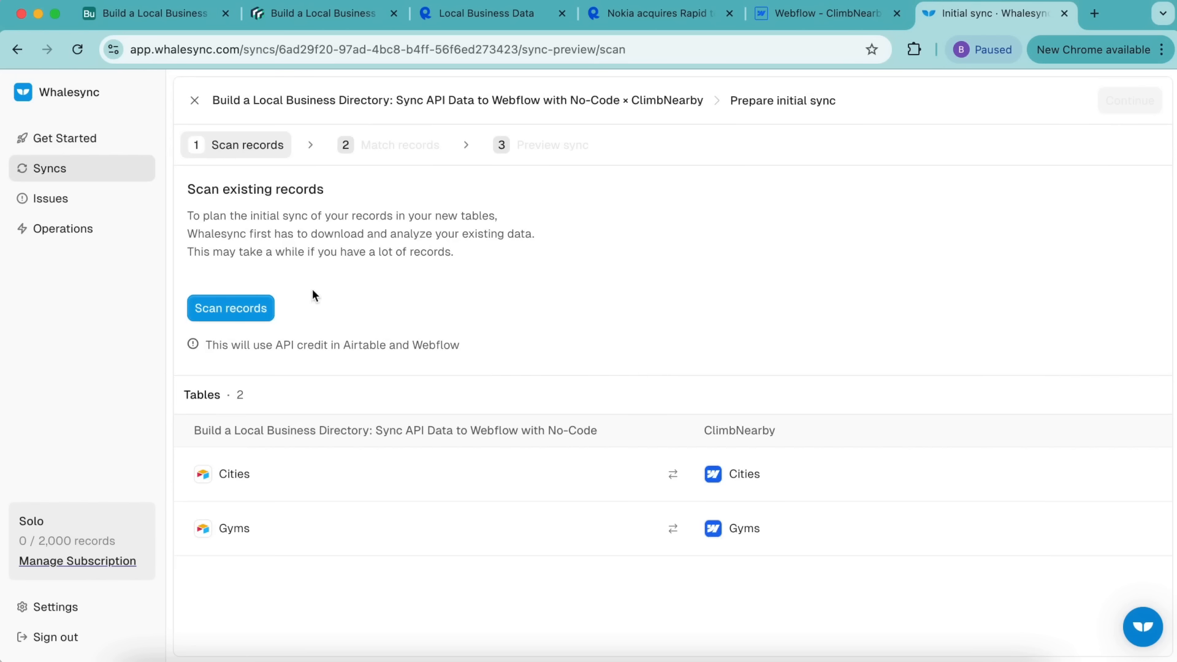
click(232, 312)
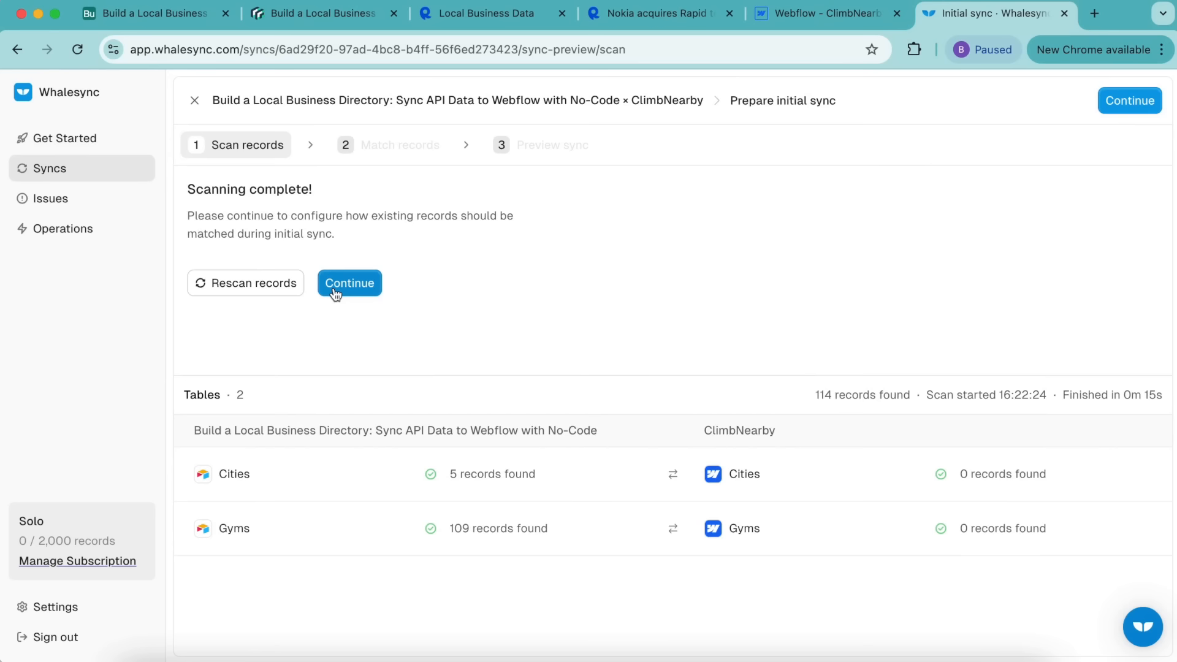
click(334, 283)
click(1130, 101)
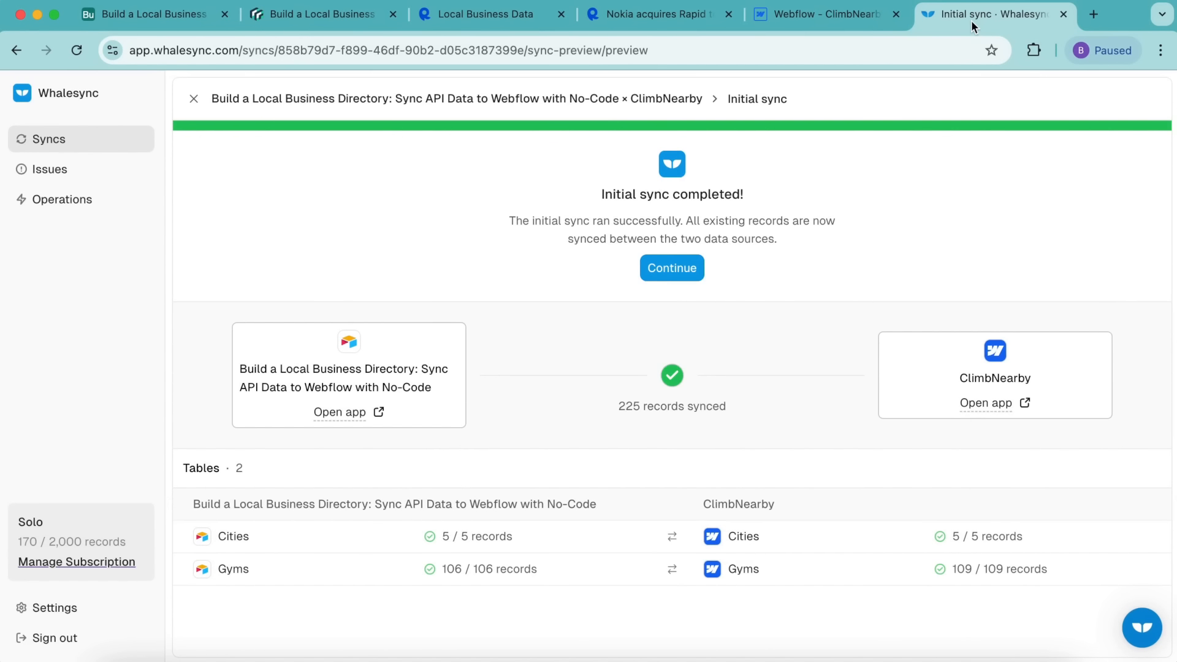
click(673, 269)
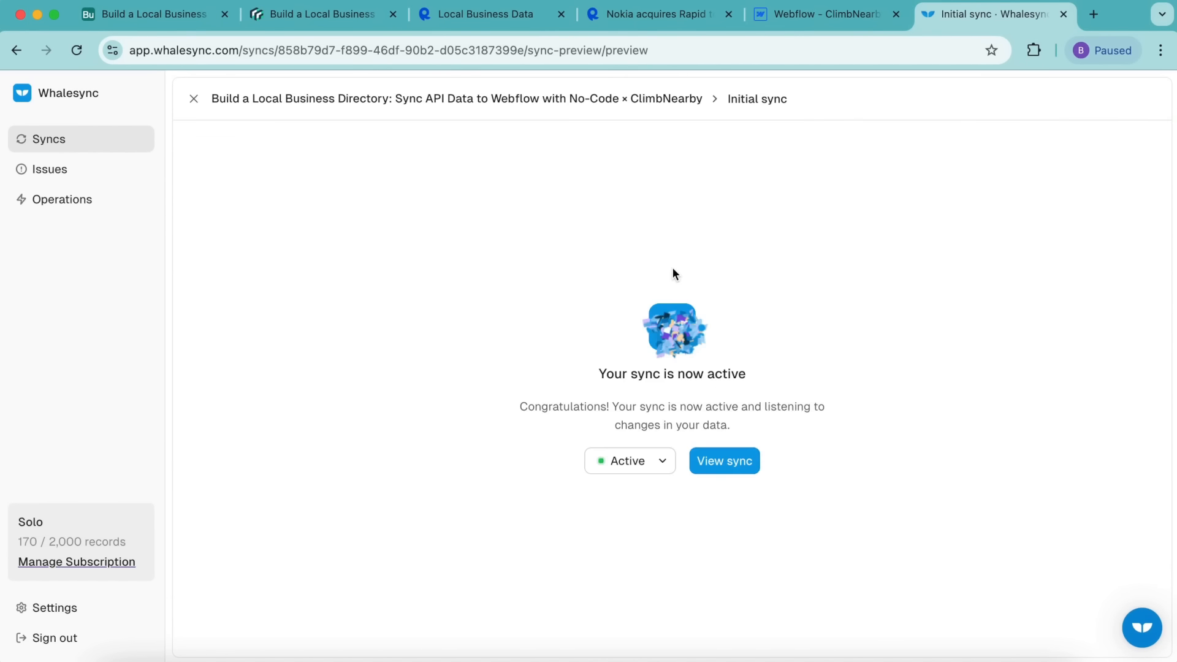
click(722, 462)
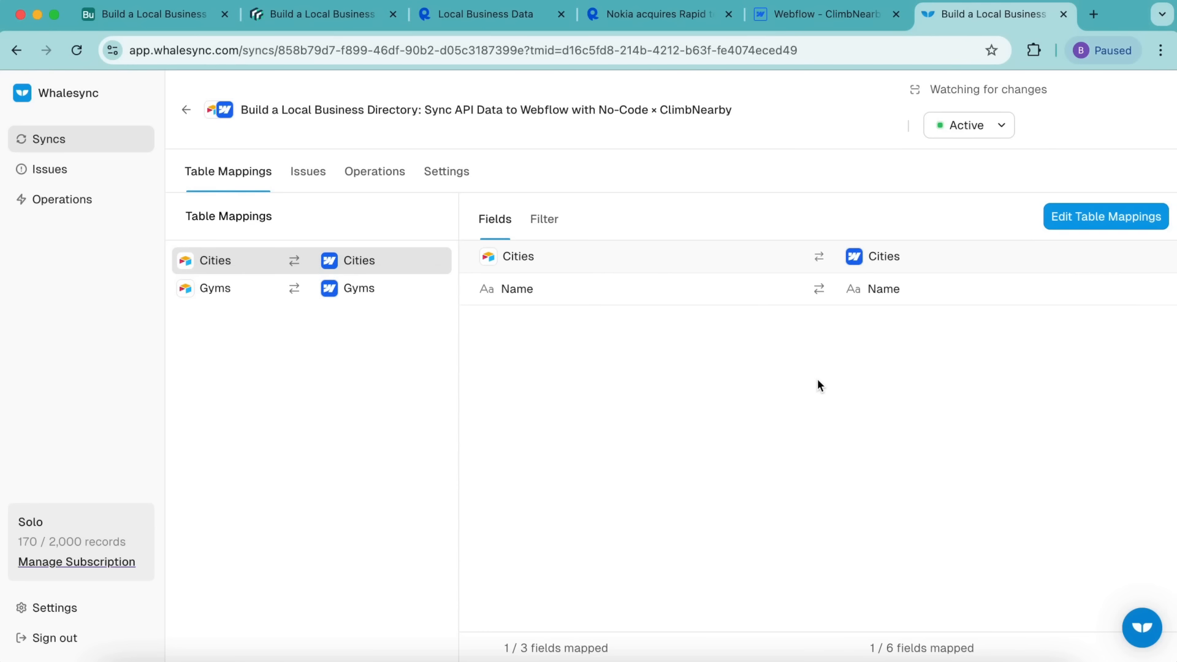
Step: Publish the ClimbNearby Webflow site to the climbnearby-cdcc5e.webflow.io staging domain
click(792, 22)
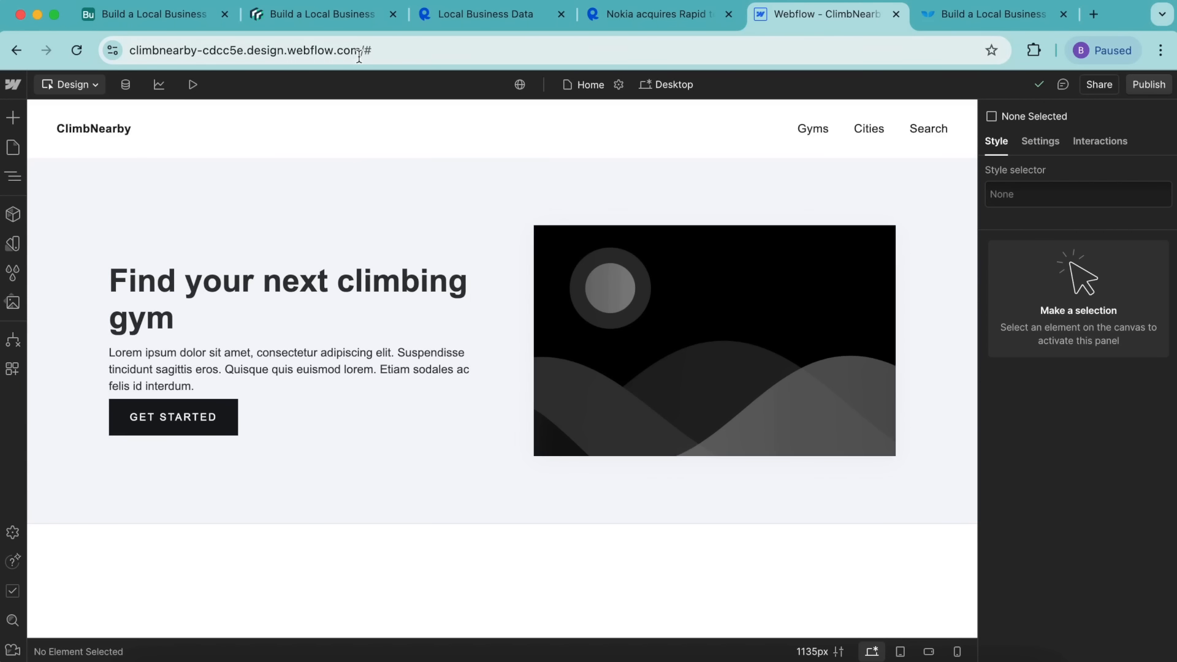
click(1148, 85)
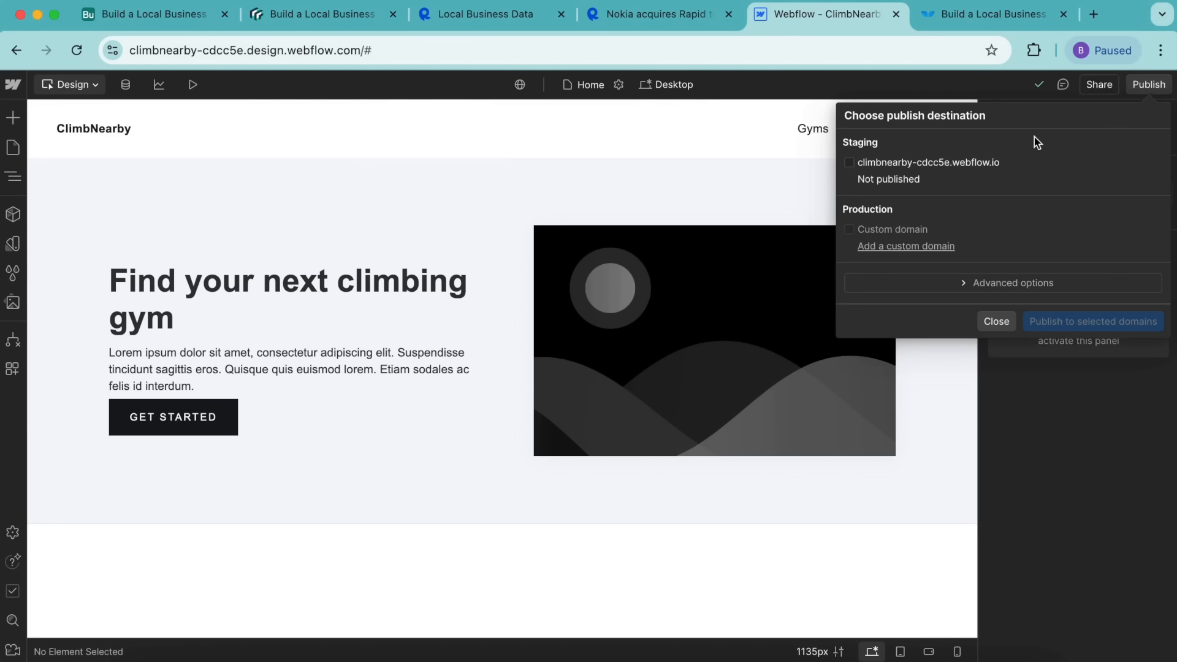
click(849, 164)
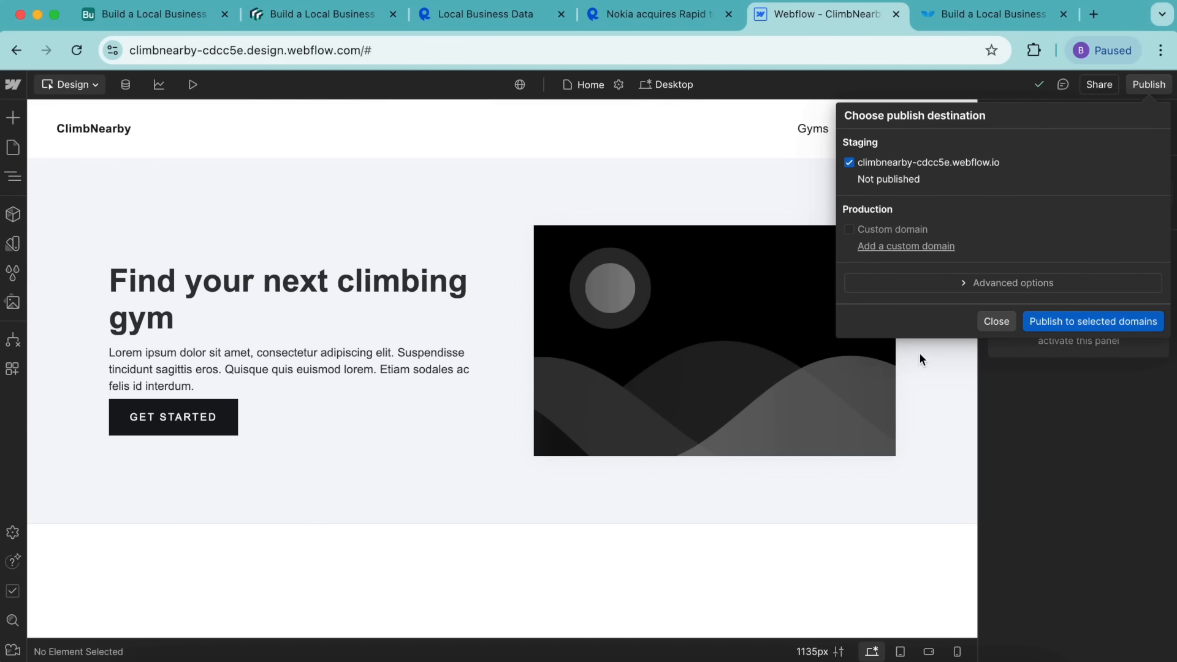
click(1093, 323)
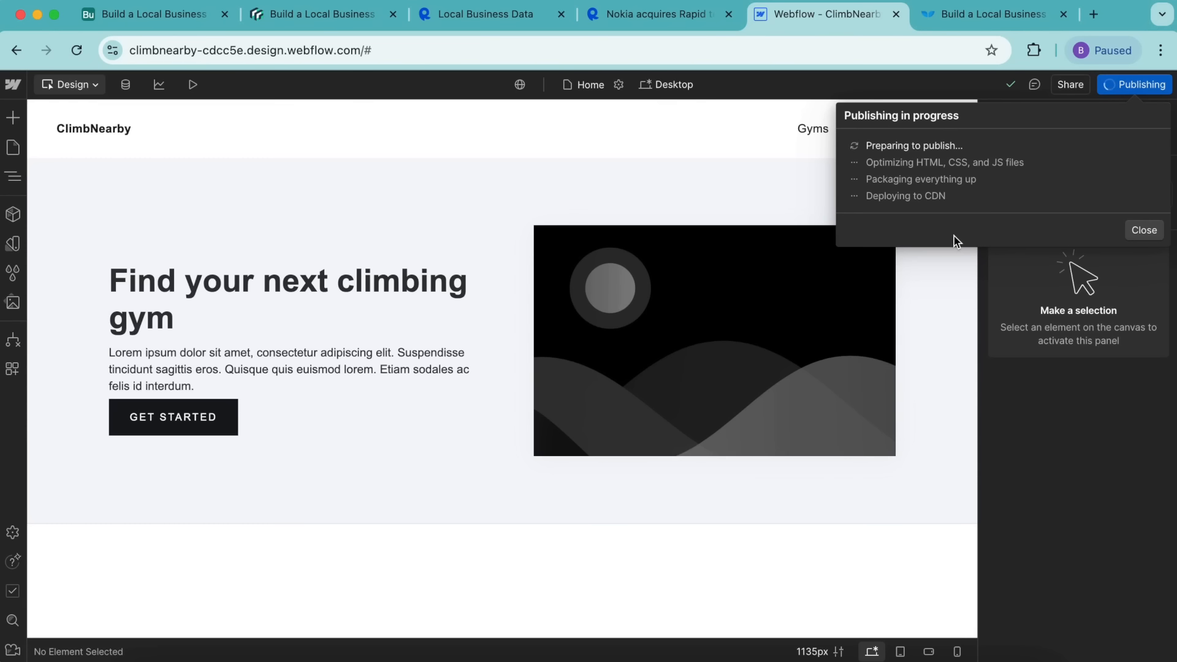
Step: Check the live published homepage, then close it and dismiss the publishing panel
click(1013, 164)
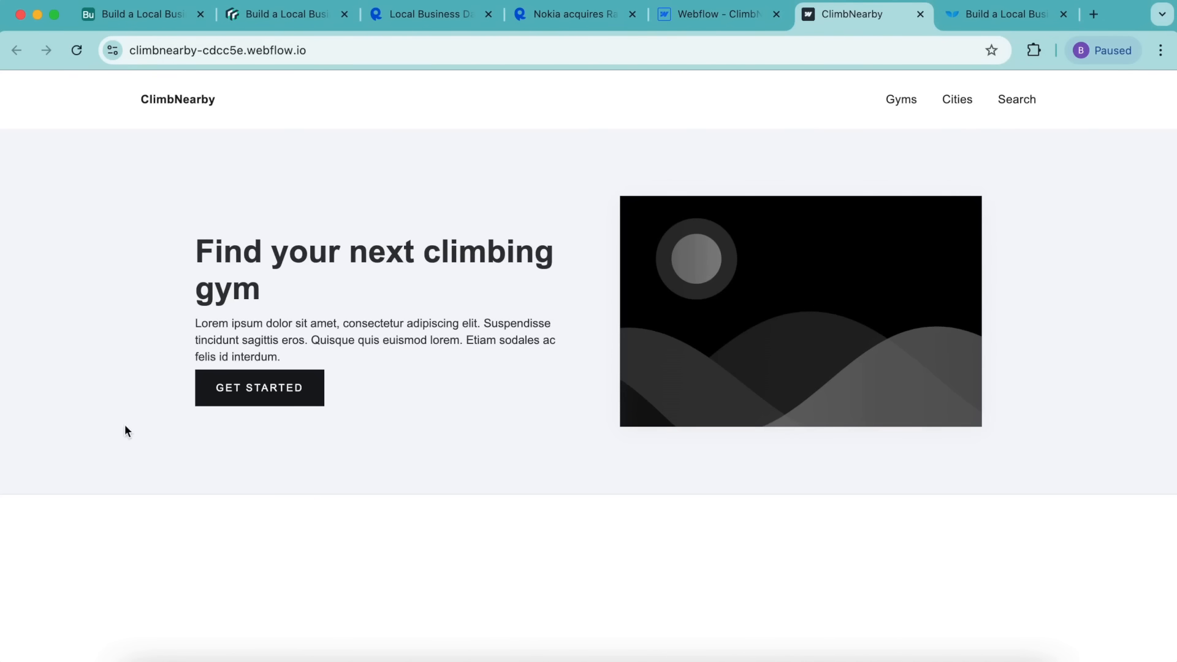
click(921, 15)
click(160, 115)
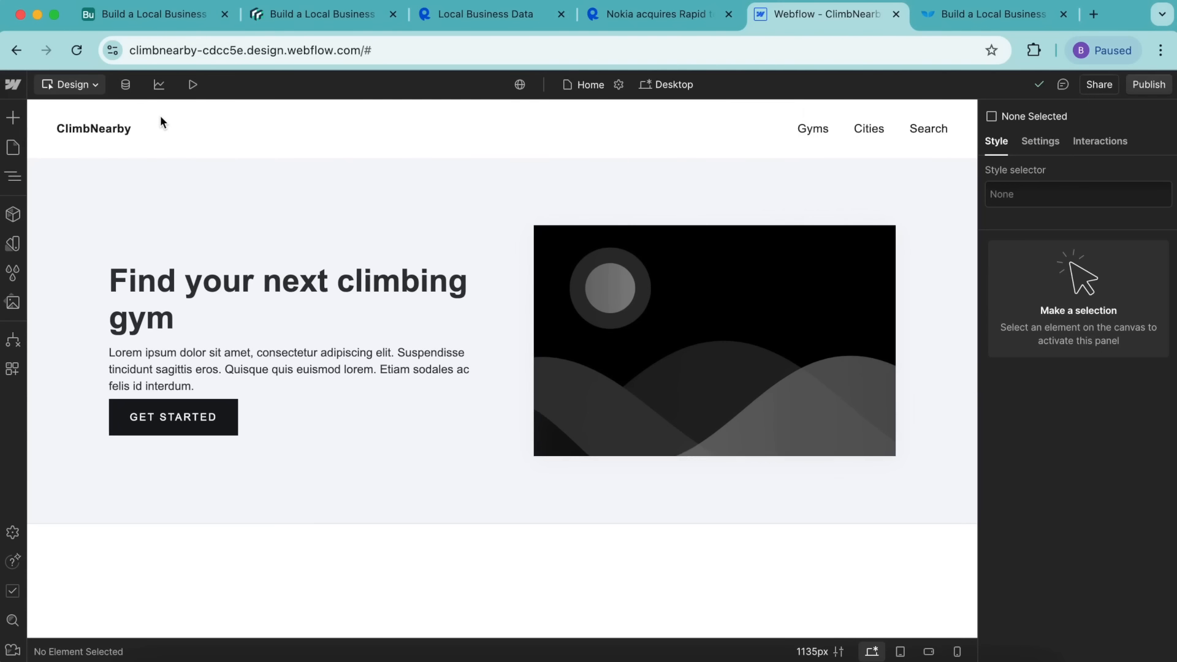
Step: Browse the 212 synced items in the Webflow CMS Gyms collection, then return to Airtable Gyms
click(126, 84)
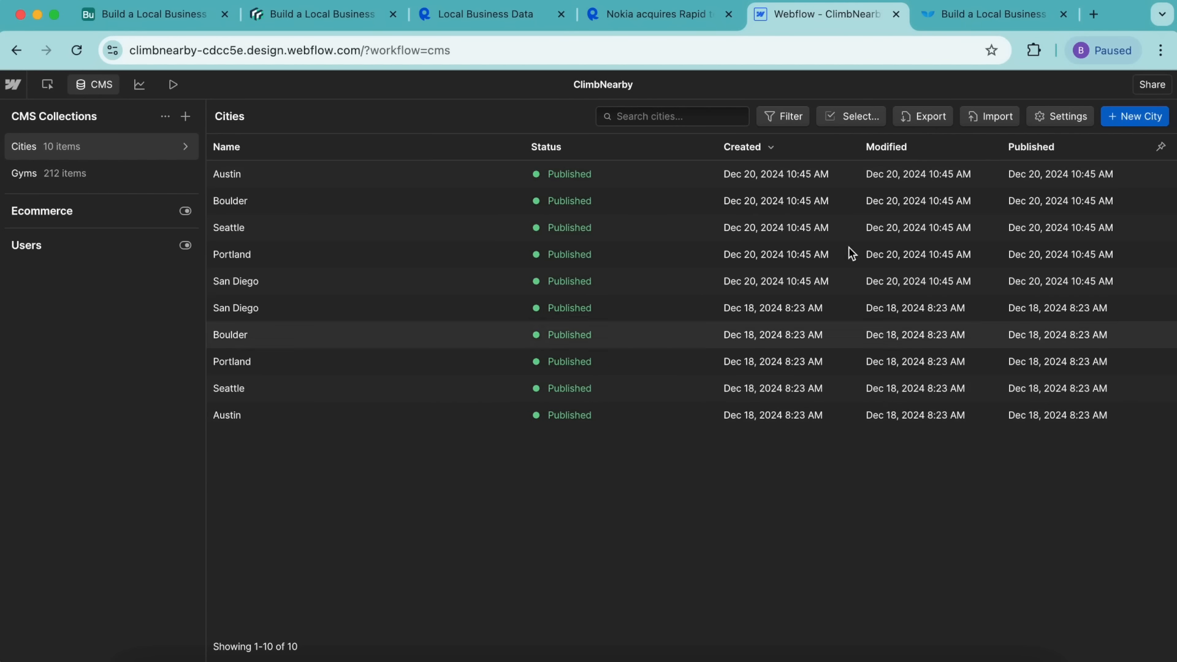
click(58, 175)
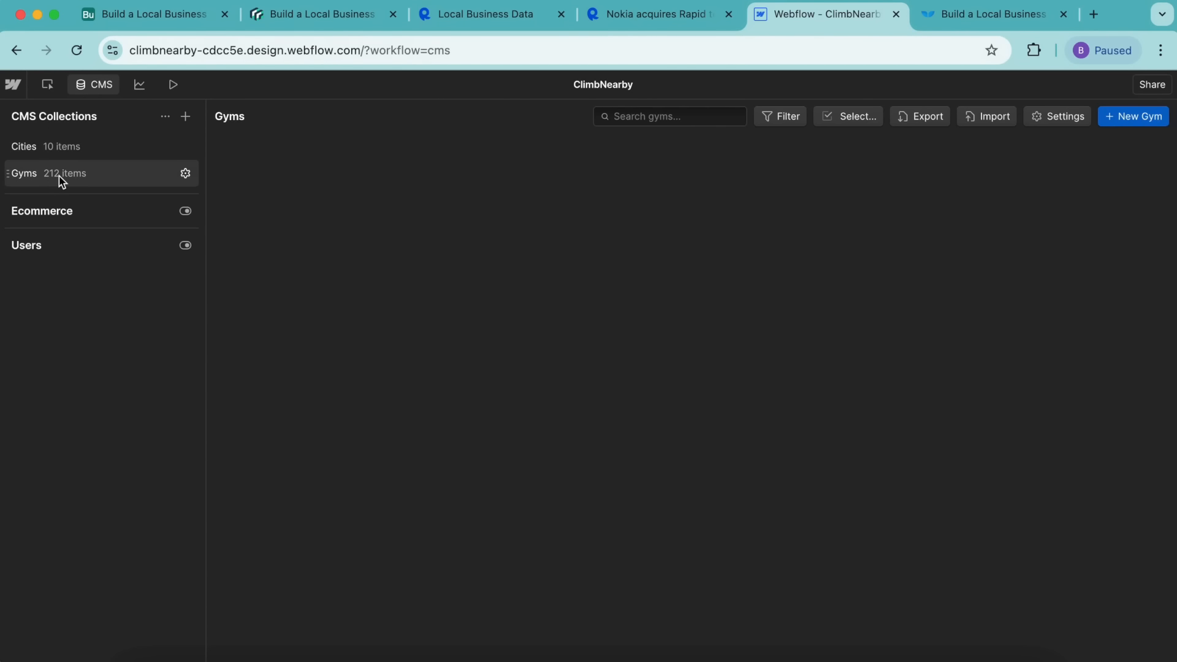
scroll(456, 390, down, 10)
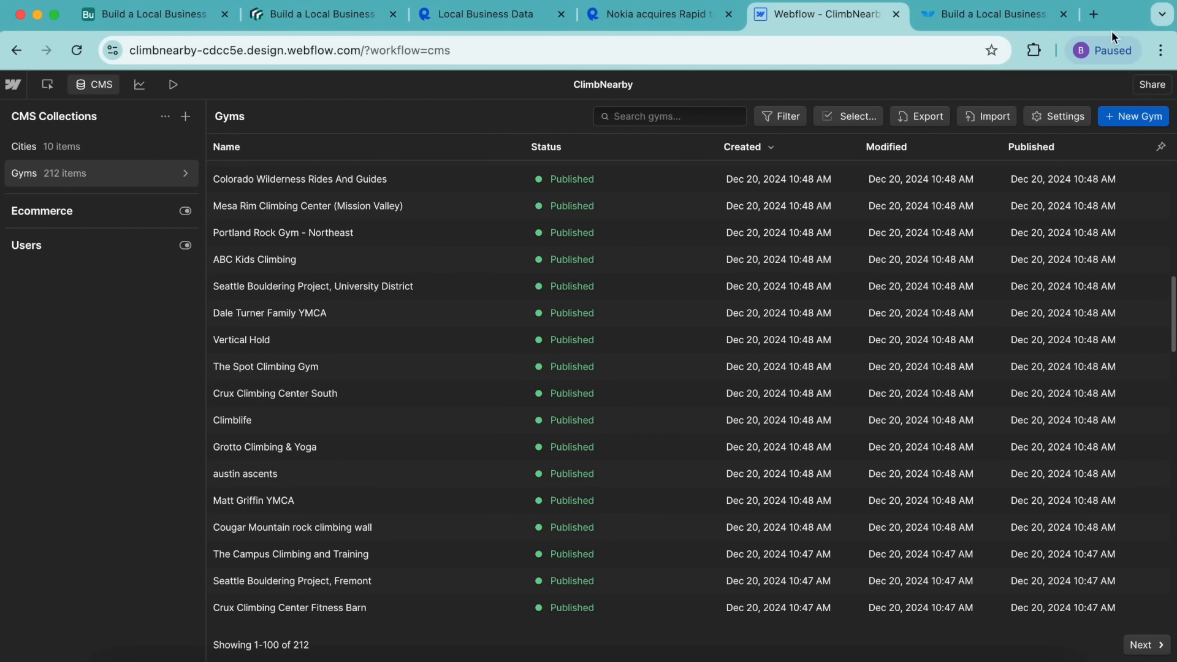
click(162, 15)
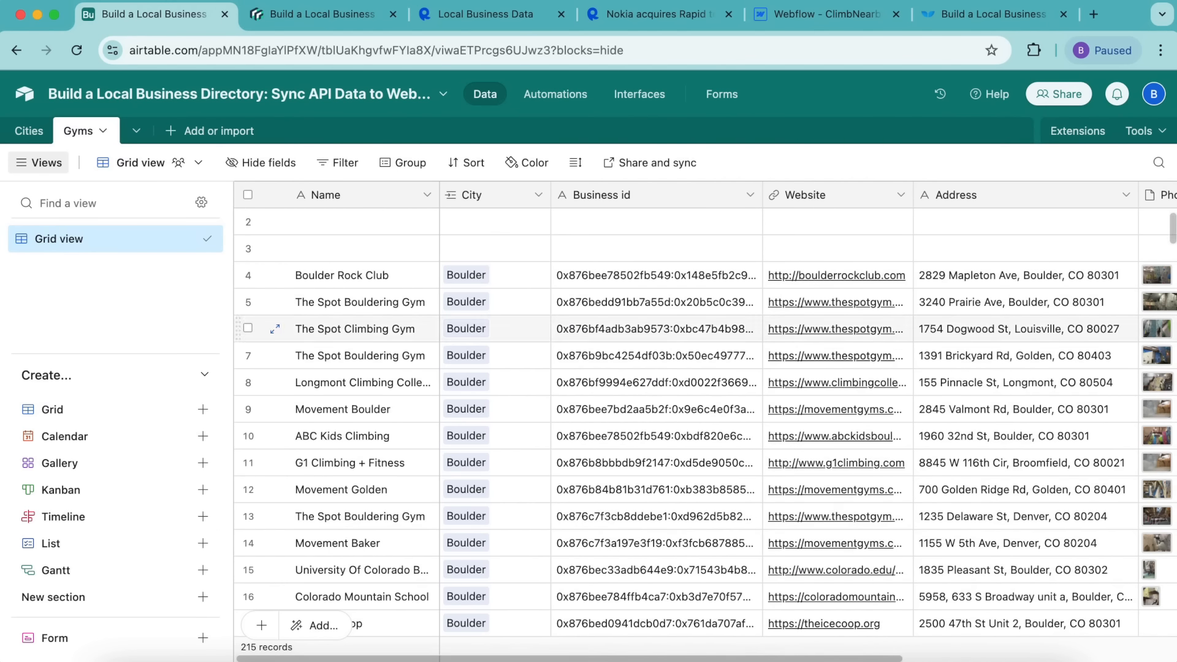
Step: Show the Data Fetcher 'Build a Local Business Directory' tutorial from its title banner
mouse_move(188, 655)
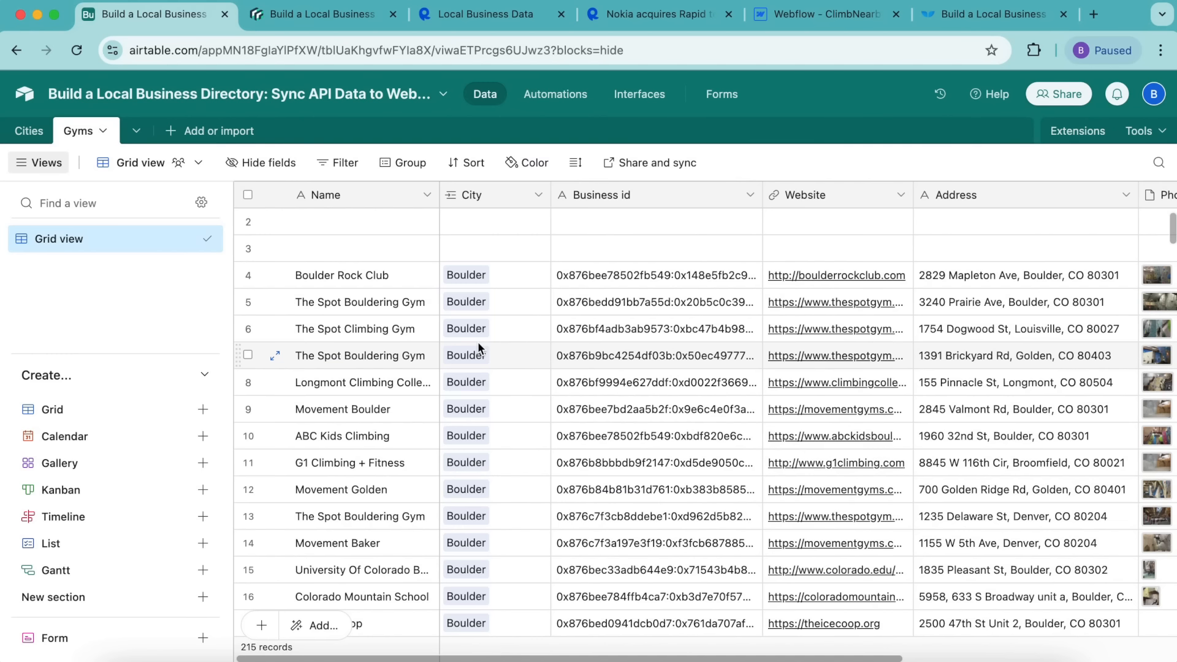
click(342, 14)
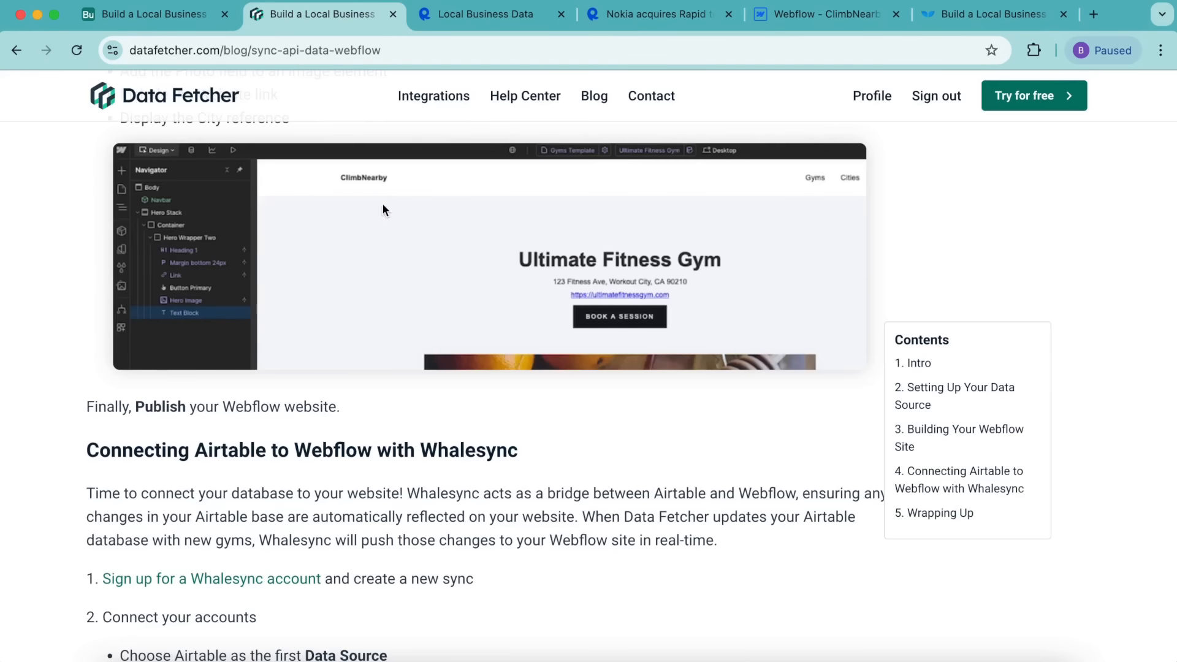
scroll(68, 297, up, 20)
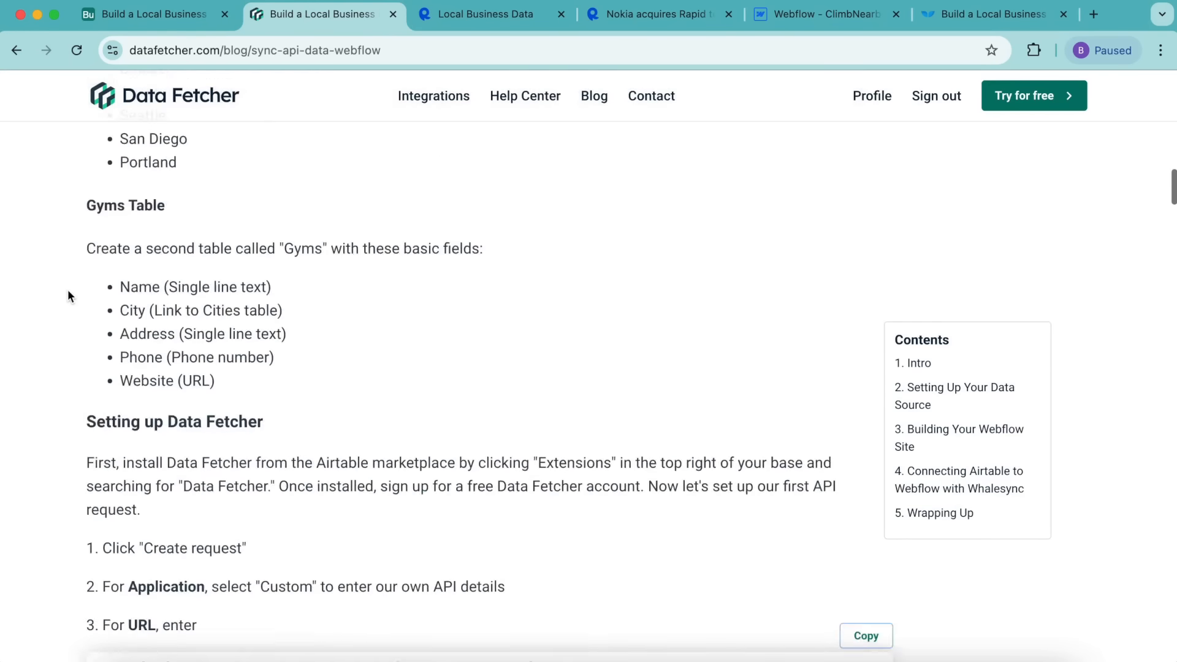
scroll(67, 289, up, 15)
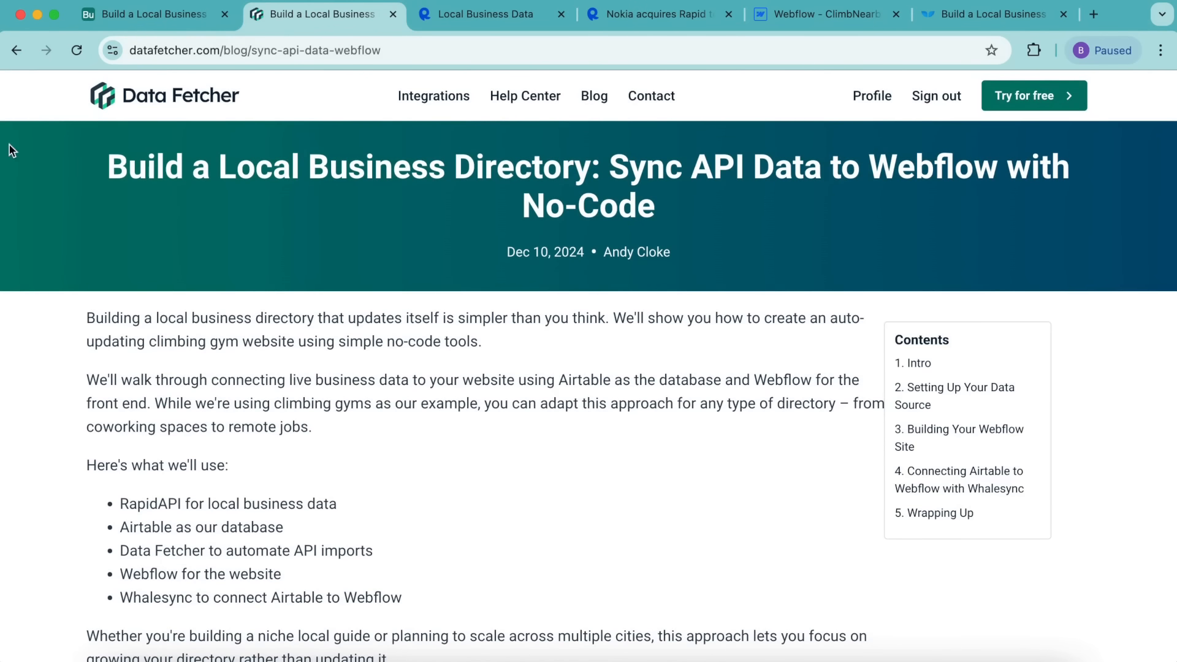